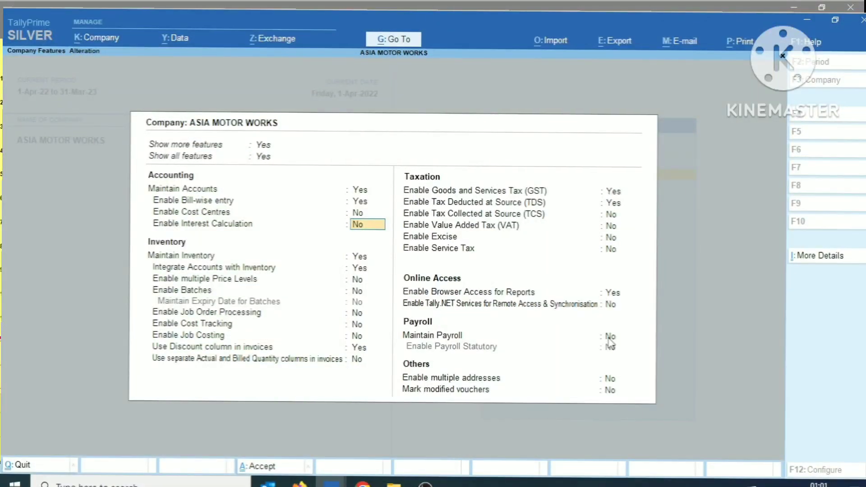
# - Enable Maintain Payroll in the company features, leave Payroll Statutory disabled, and save the changes
pyautogui.click(610, 338)
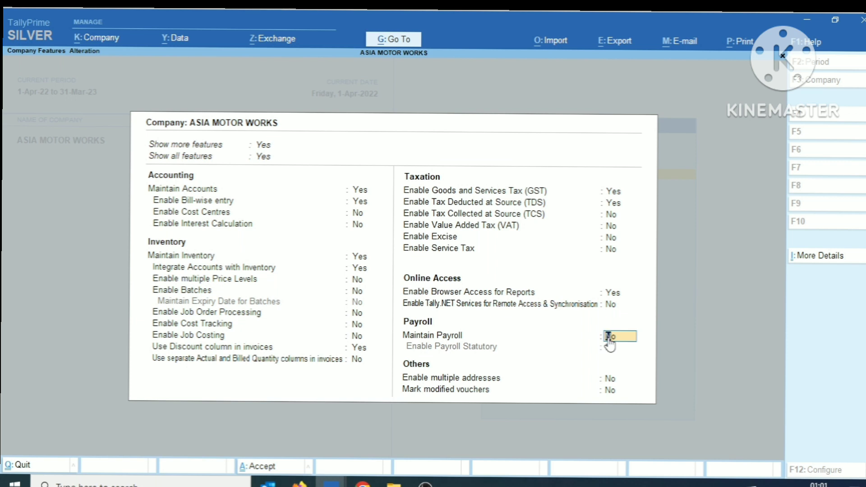
pyautogui.write('Y')
pyautogui.press('Return')
pyautogui.press('Return')
pyautogui.press('Return')
pyautogui.press('Return')
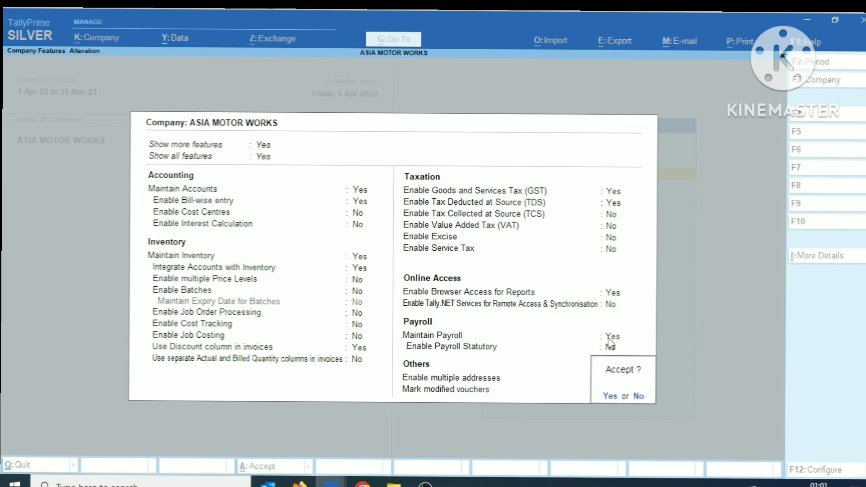
pyautogui.click(608, 337)
pyautogui.press('Return')
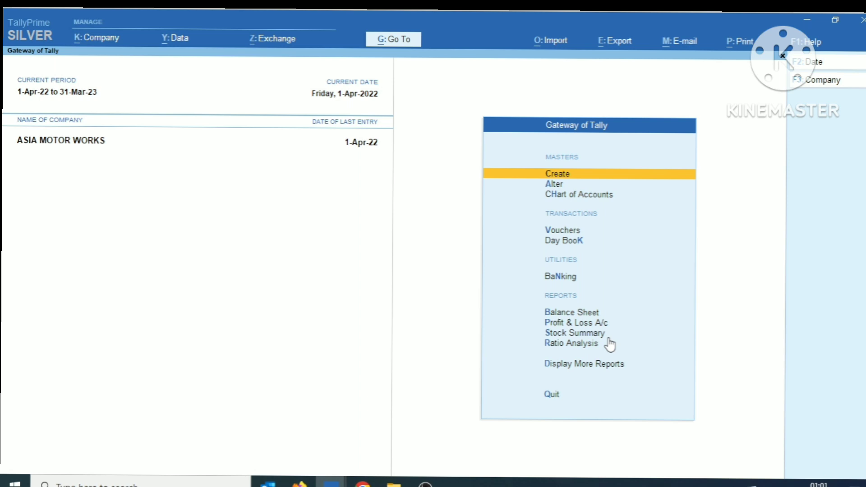
# - Open the creation form for an Employee Group from the payroll masters
pyautogui.press('Return')
pyautogui.press('Down')
pyautogui.press('Down')
pyautogui.press('Down')
pyautogui.press('Down')
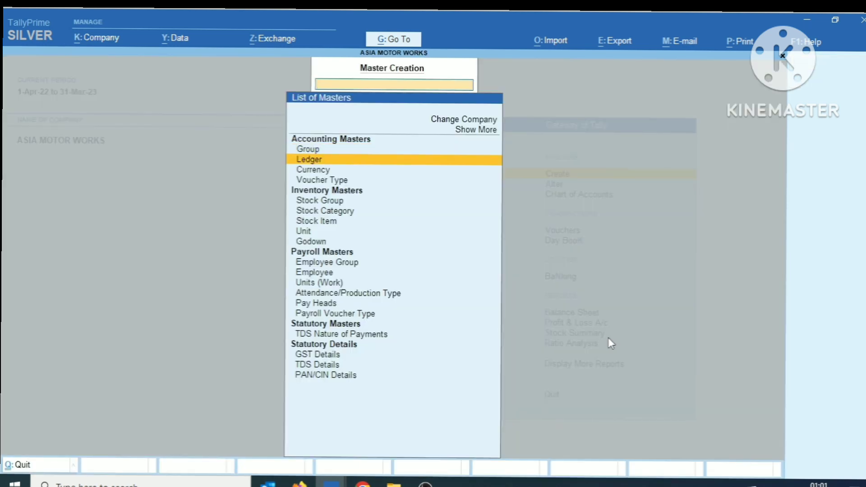
pyautogui.press('Down')
pyautogui.press('Down')
pyautogui.press('Down')
pyautogui.press('Down')
pyautogui.press('Down')
pyautogui.press('Down')
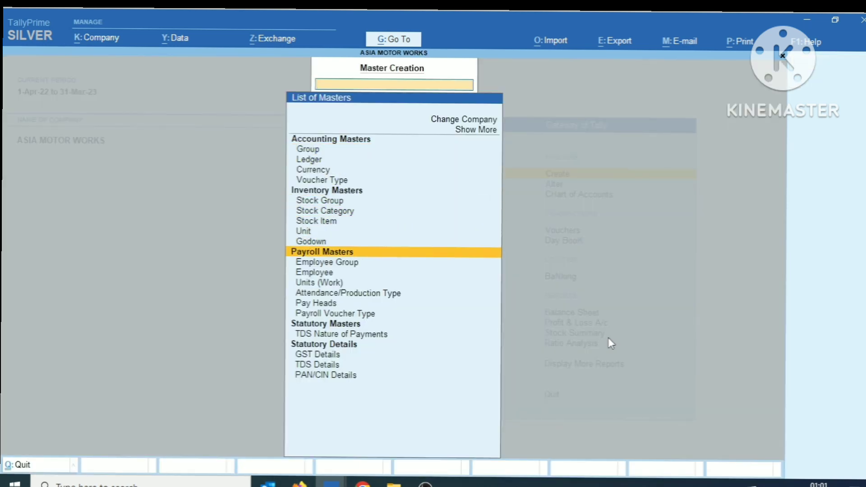
pyautogui.press('Down')
pyautogui.press('Down')
pyautogui.press('Down')
pyautogui.press('Down')
pyautogui.press('Up')
pyautogui.press('Up')
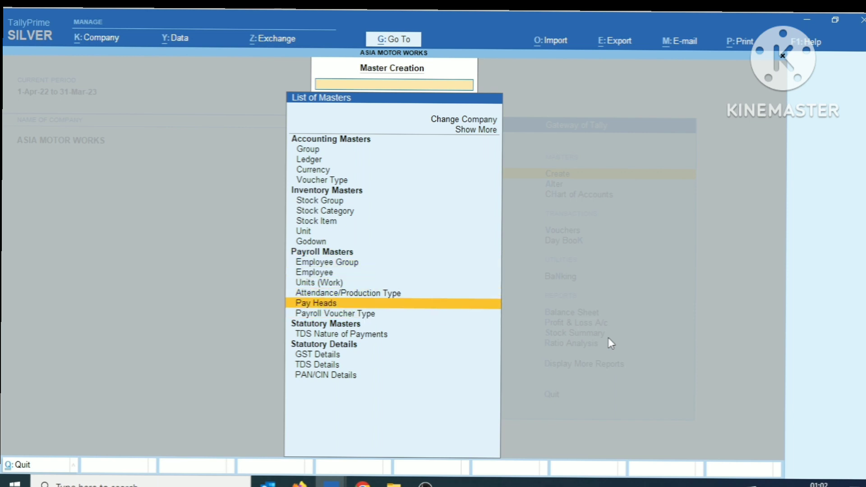
pyautogui.press('Up')
pyautogui.press('Up')
pyautogui.press('Up')
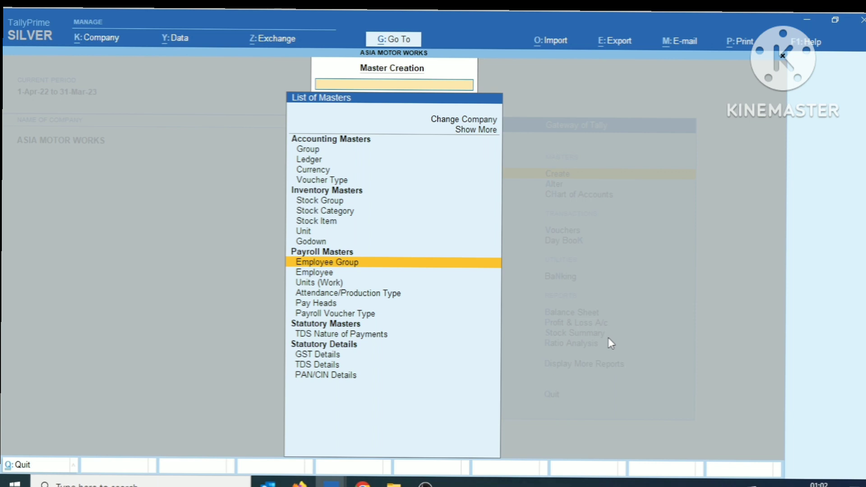
pyautogui.press('Return')
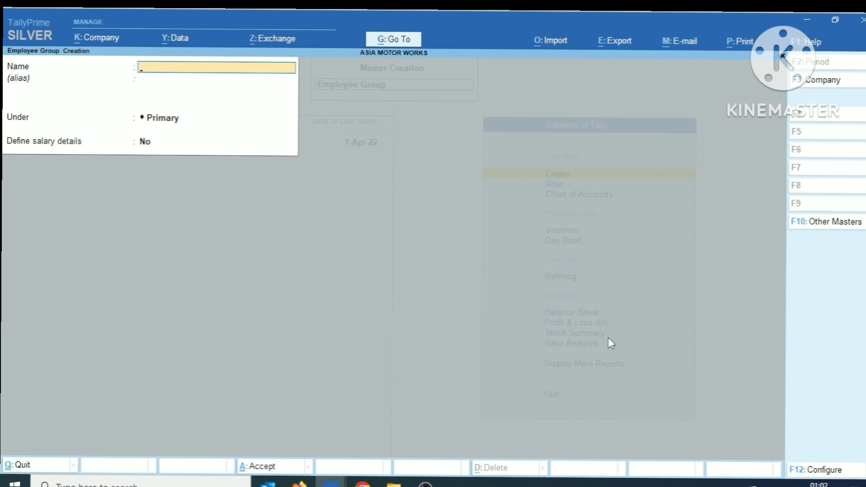
# - Create the employee group SALES DEPARTMENT under Primary with salary details set to No
pyautogui.write('SALES DEPARTMENT')
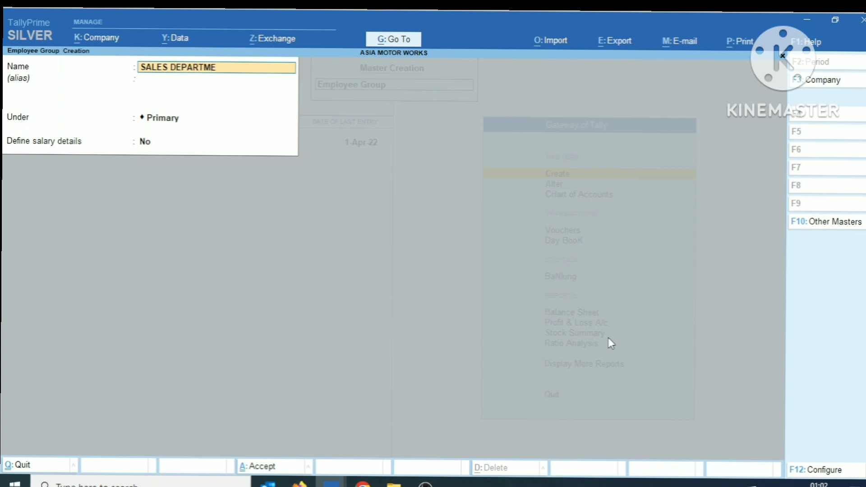
pyautogui.press('Return')
pyautogui.press('Return')
pyautogui.press('Return')
pyautogui.press('Return')
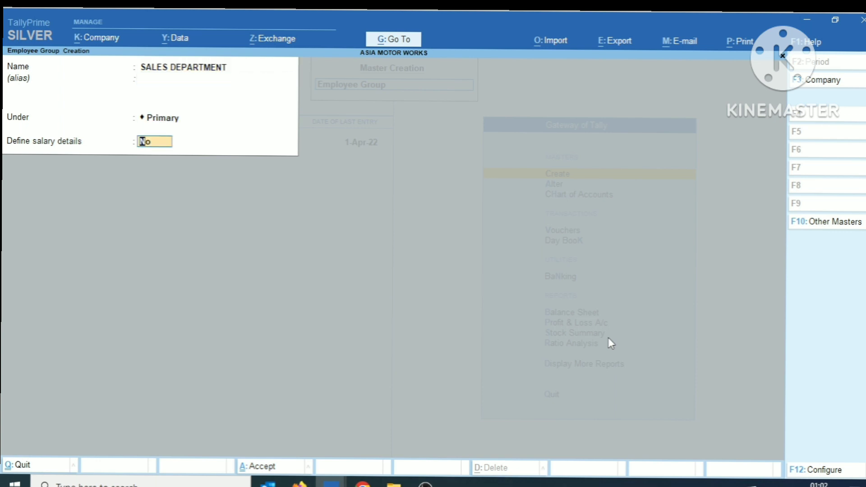
pyautogui.press('Return')
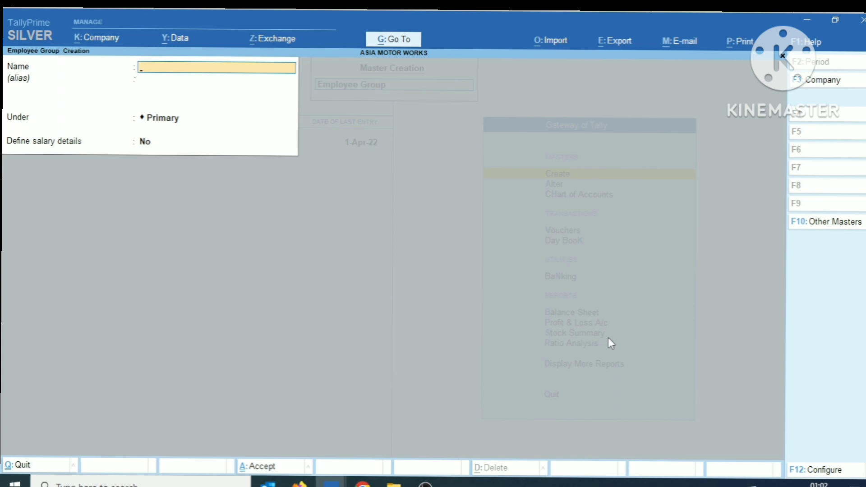
# - Create the employee group PRODUCTION DEPARTMENT under Primary without salary details, and leave the employee group form
pyautogui.write('PRODUCTION DE')
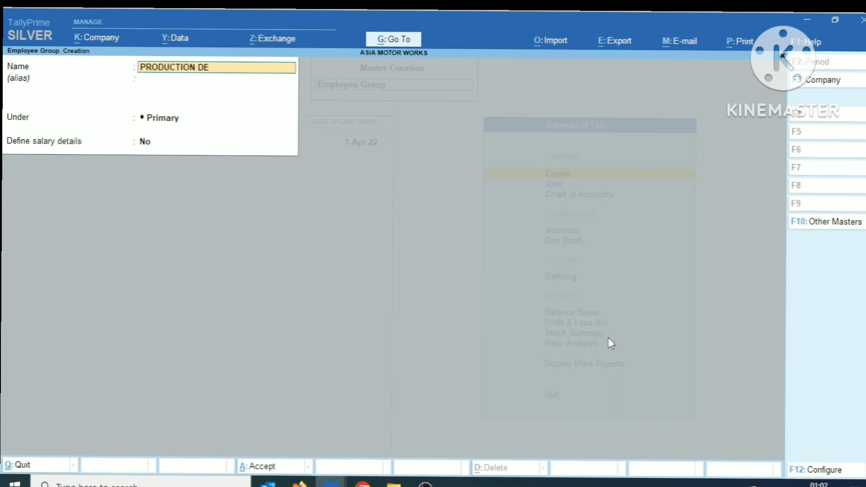
pyautogui.write('PARTMENT')
pyautogui.press('Return')
pyautogui.press('Return')
pyautogui.press('Return')
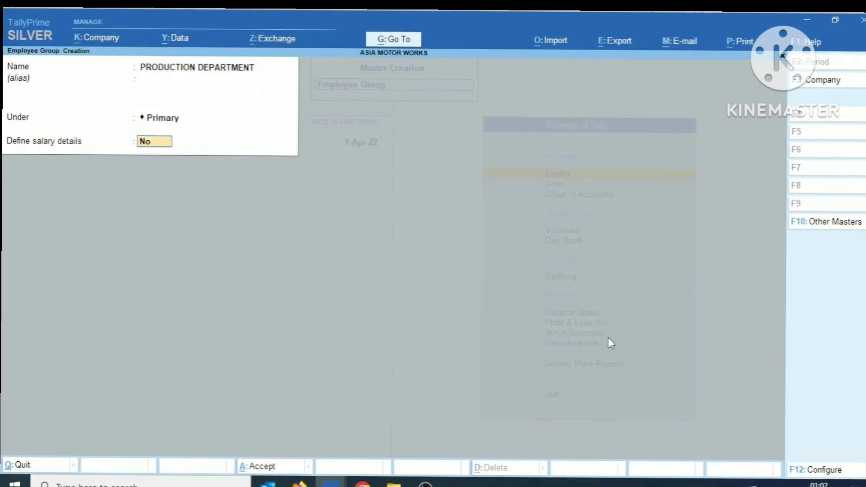
pyautogui.press('Return')
pyautogui.press('Return')
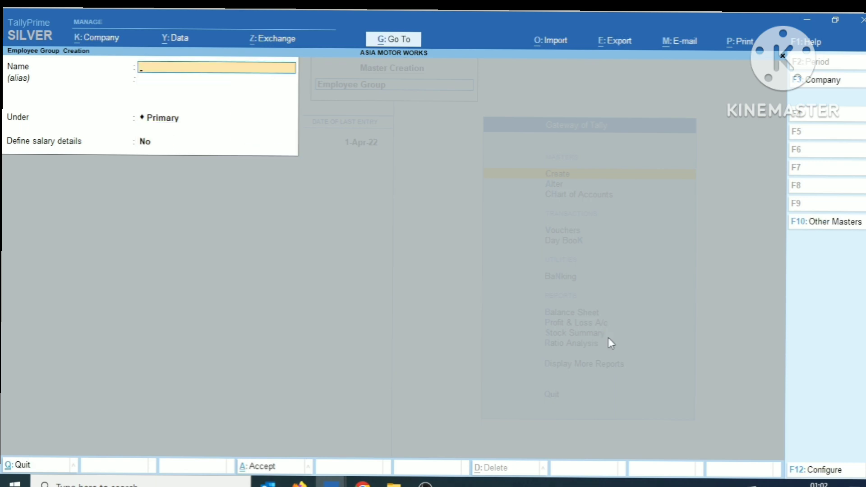
pyautogui.press('Escape')
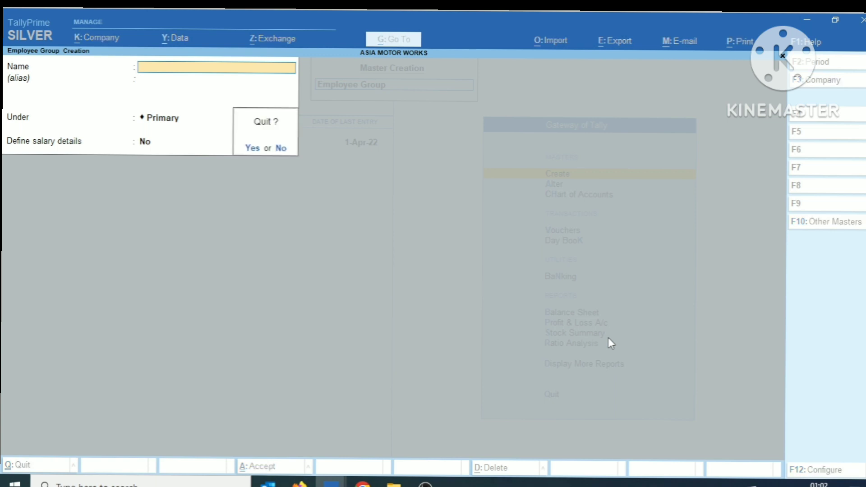
pyautogui.press('y')
# - Create a simple work unit with symbol MIN, formal name MINUTE, UQC Not Applicable and 0 decimal places
pyautogui.press('Down')
pyautogui.press('Down')
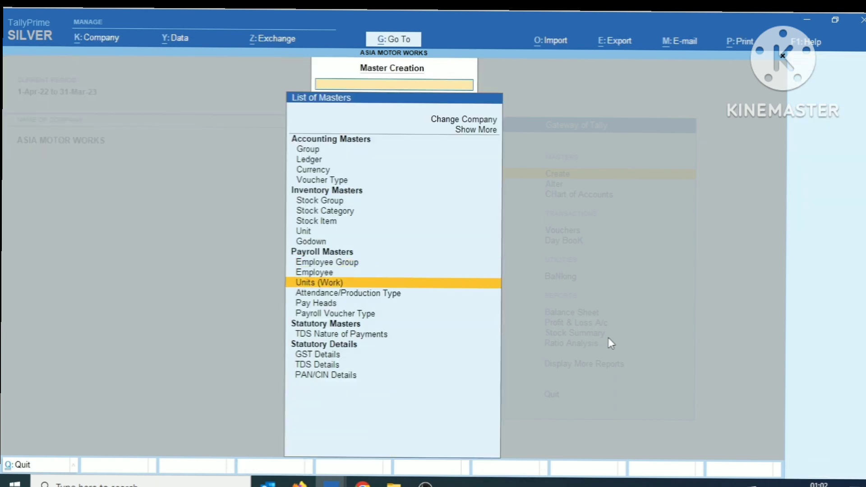
pyautogui.press('Return')
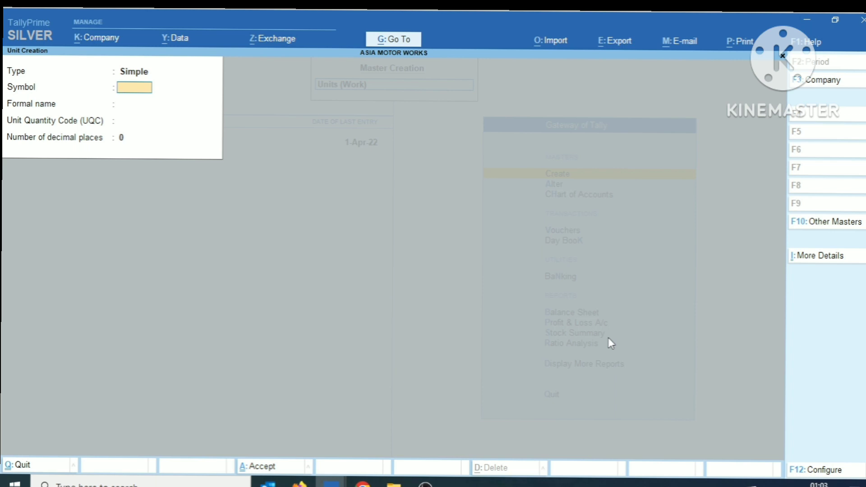
pyautogui.write('MIN')
pyautogui.press('Return')
pyautogui.write('MIN')
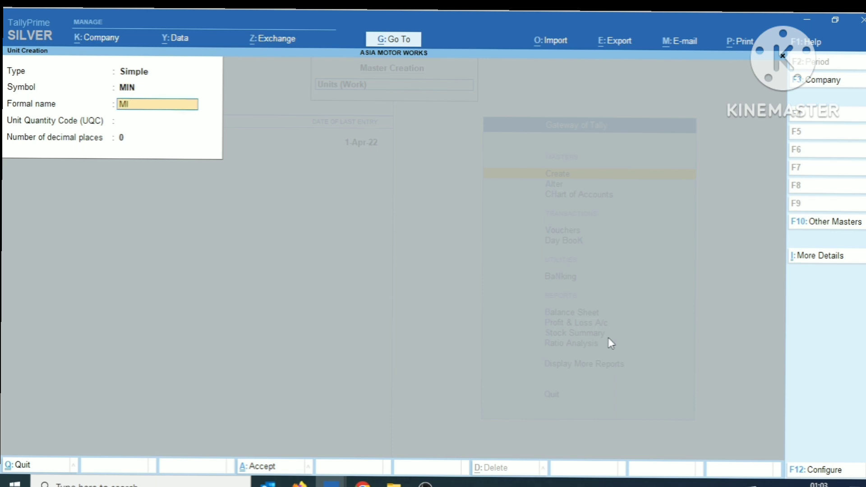
pyautogui.write('UTE')
pyautogui.press('Return')
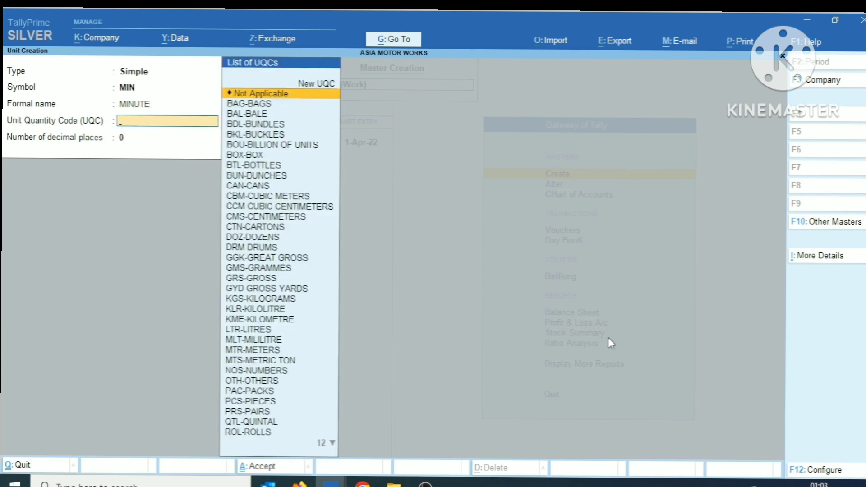
pyautogui.press('Return')
pyautogui.press('Return')
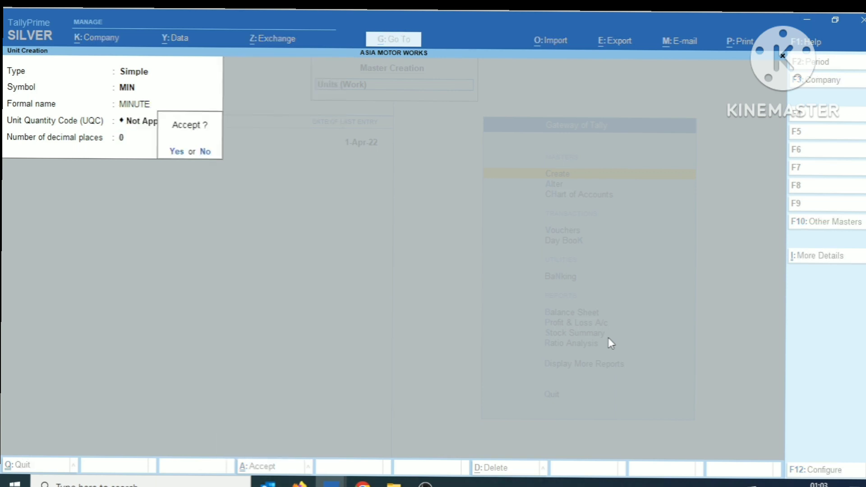
pyautogui.press('Return')
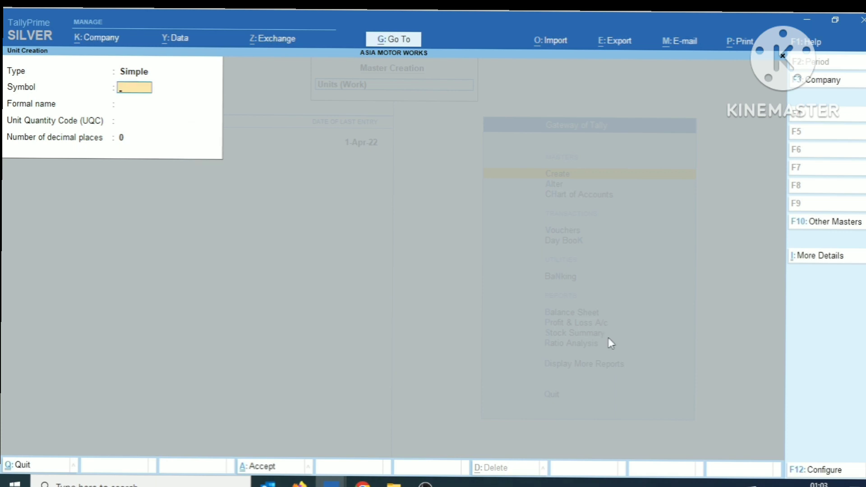
# - Create a simple work unit with symbol HRS, formal name HOURS, UQC Not Applicable and 0 decimal places
pyautogui.write('HRS')
pyautogui.press('Return')
pyautogui.write('HOURS')
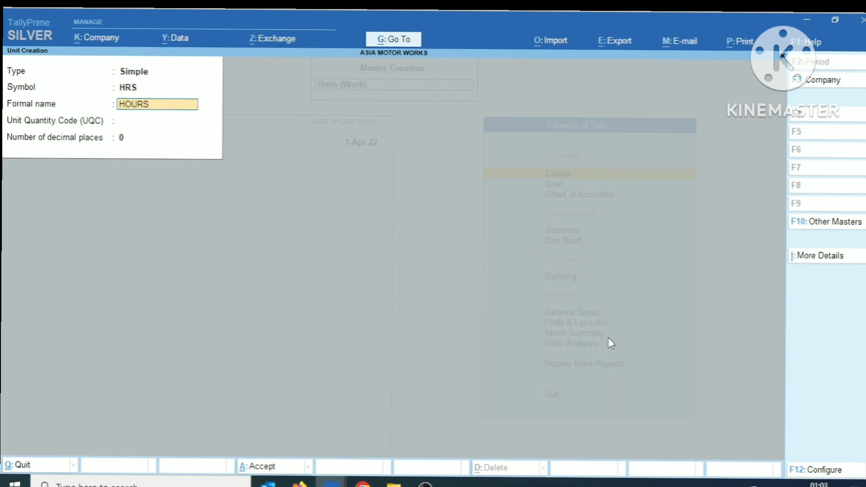
pyautogui.press('Return')
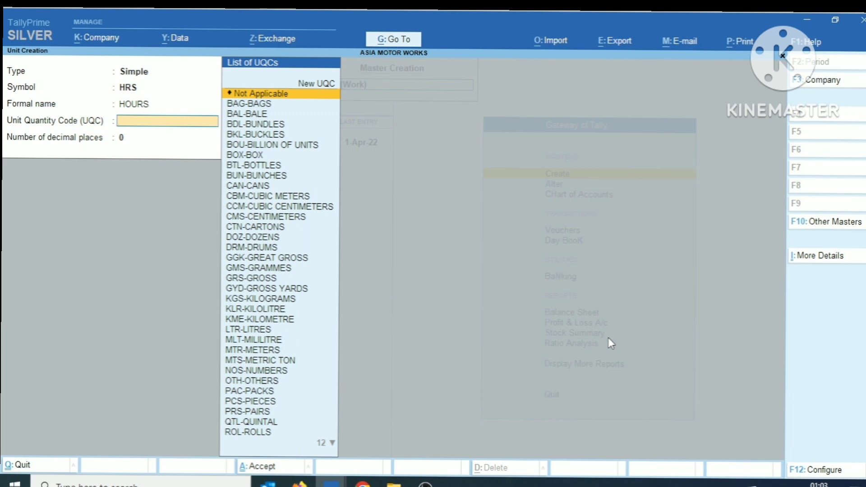
pyautogui.press('Return')
pyautogui.press('Return')
pyautogui.press('Return')
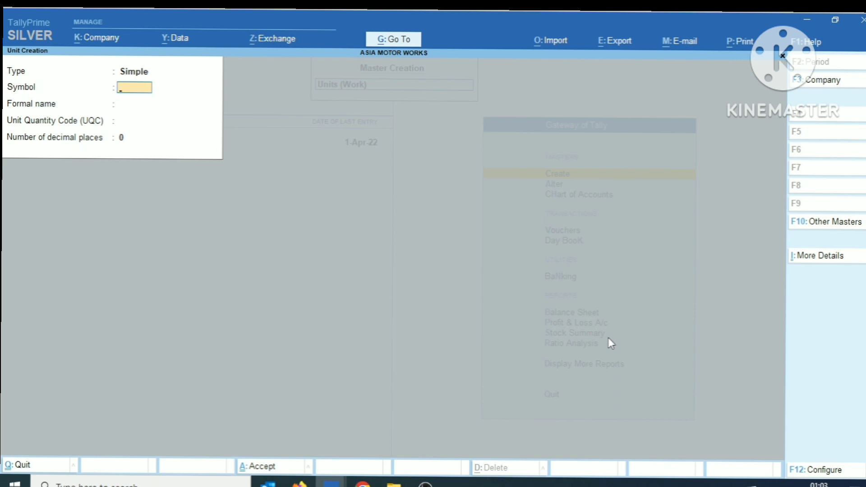
# - Create a compound work unit defining HRS as 60 MIN, and leave the unit creation form
pyautogui.press('BackSpace')
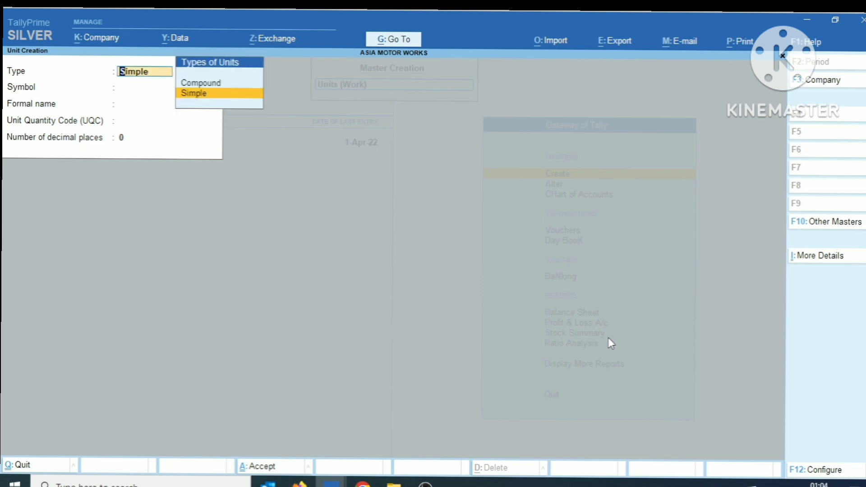
pyautogui.press('Up')
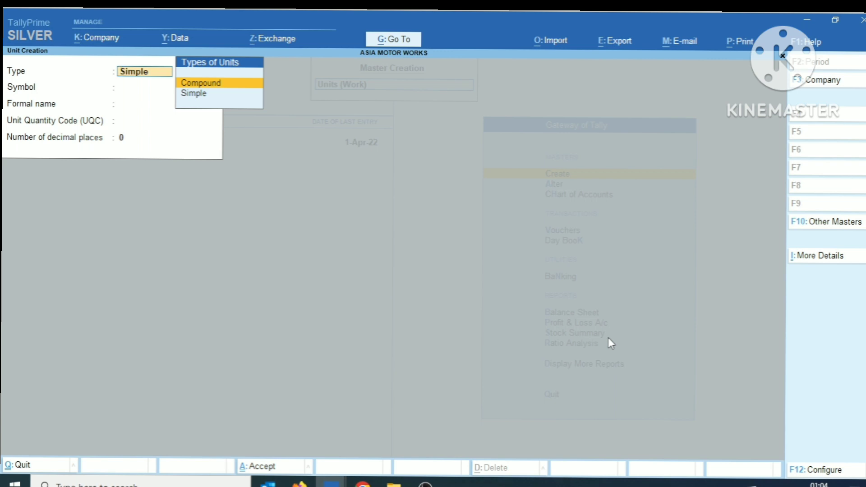
pyautogui.press('Return')
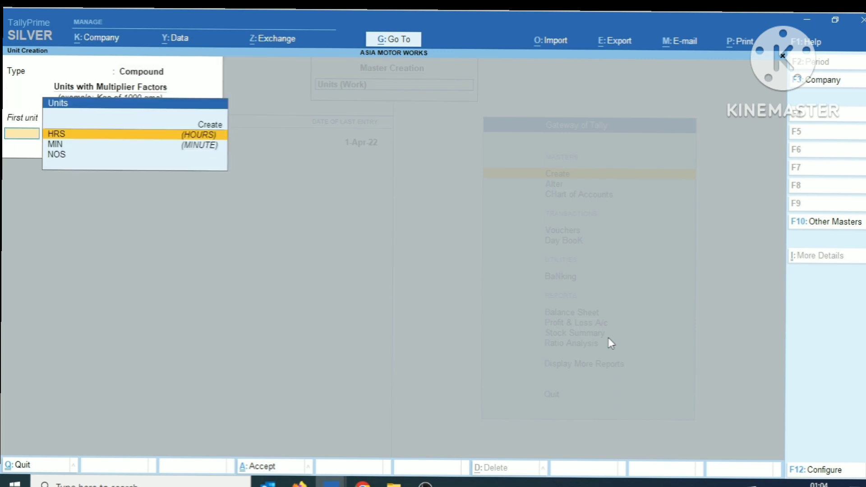
pyautogui.press('Return')
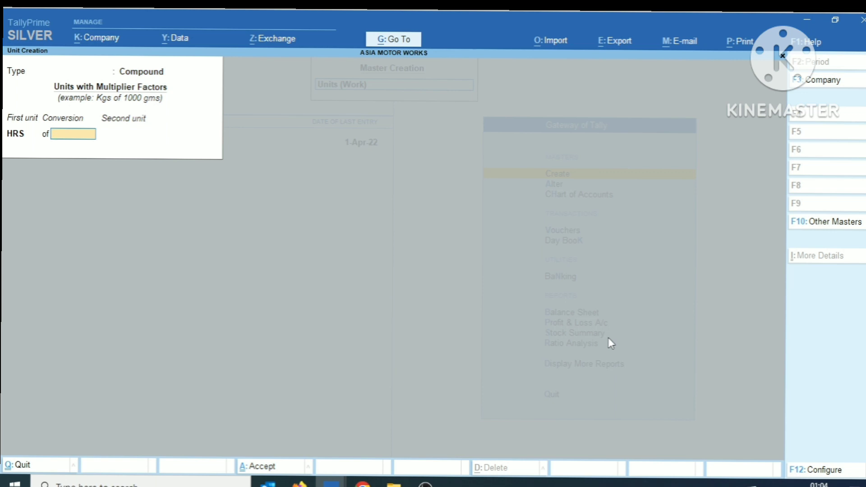
pyautogui.write('60')
pyautogui.press('Return')
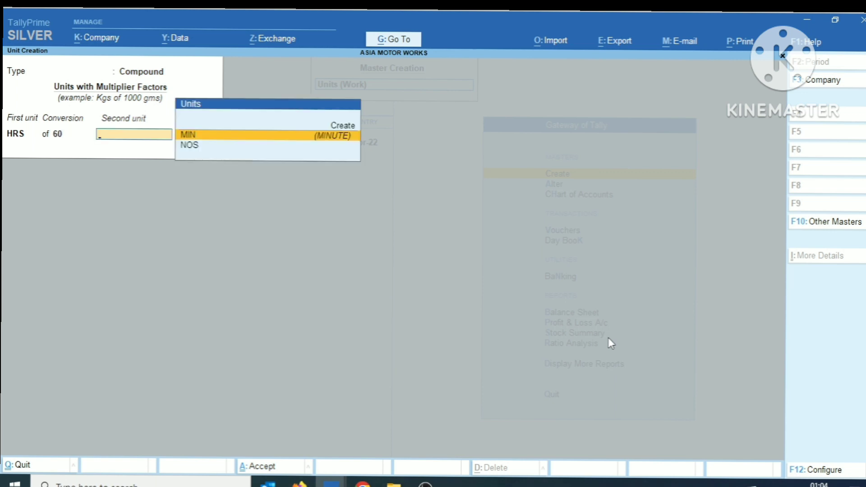
pyautogui.press('Return')
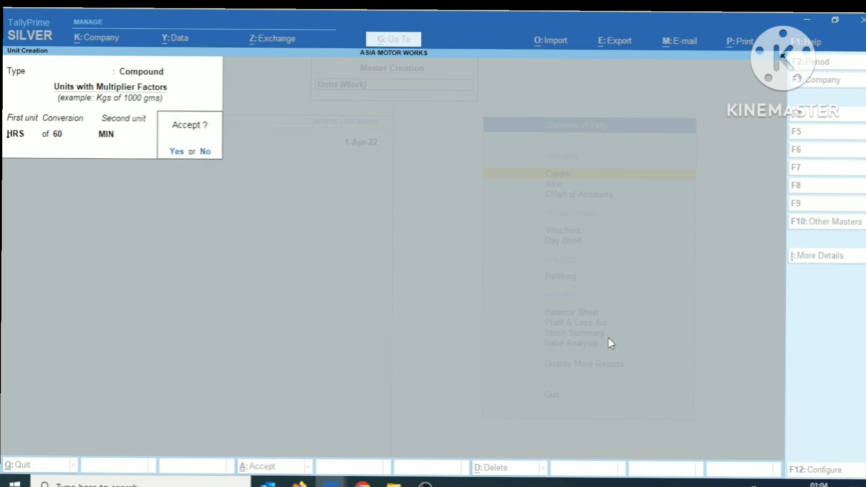
pyautogui.press('Return')
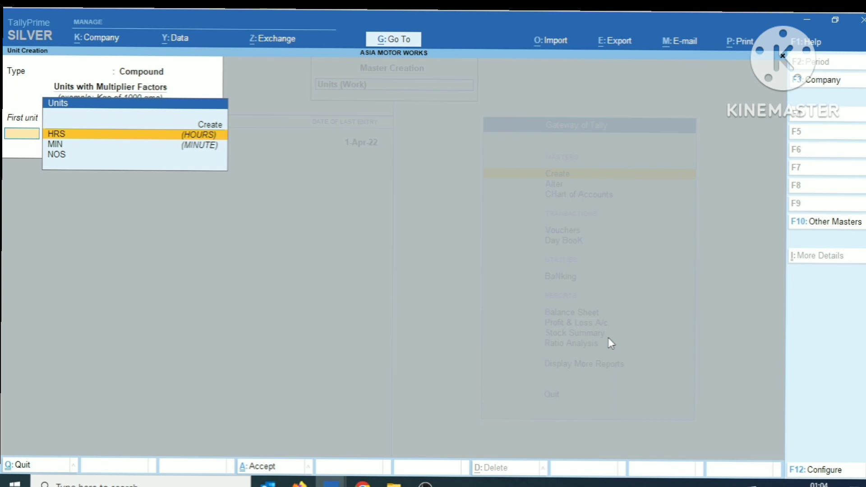
pyautogui.press('Escape')
pyautogui.press('y')
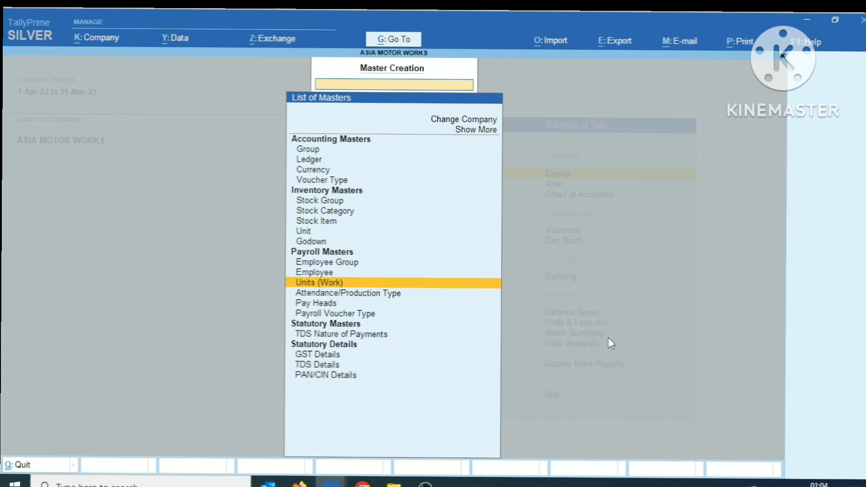
# - Create the attendance type LEAVE under Primary as Leave without Pay with period type Days
pyautogui.press('Down')
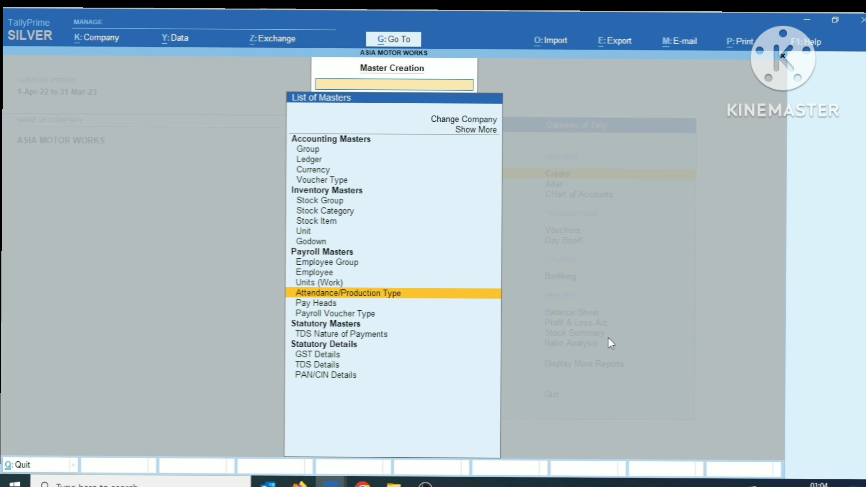
pyautogui.press('Return')
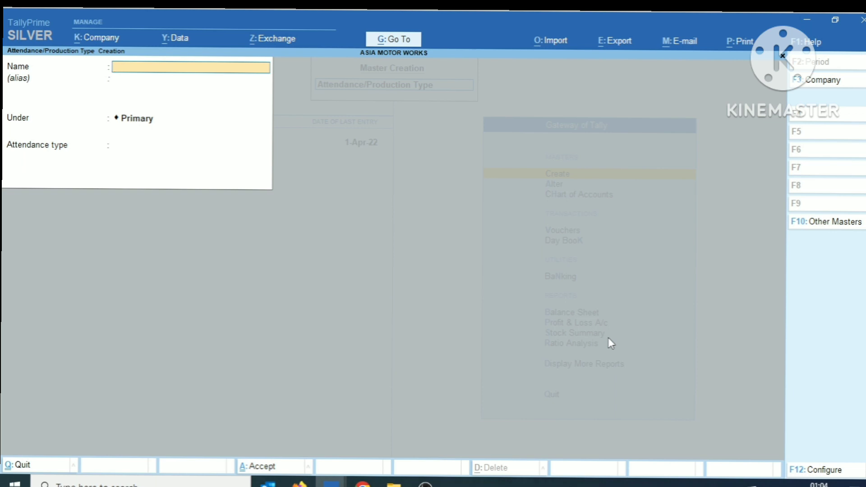
pyautogui.write('LEAVE')
pyautogui.press('Return')
pyautogui.press('Return')
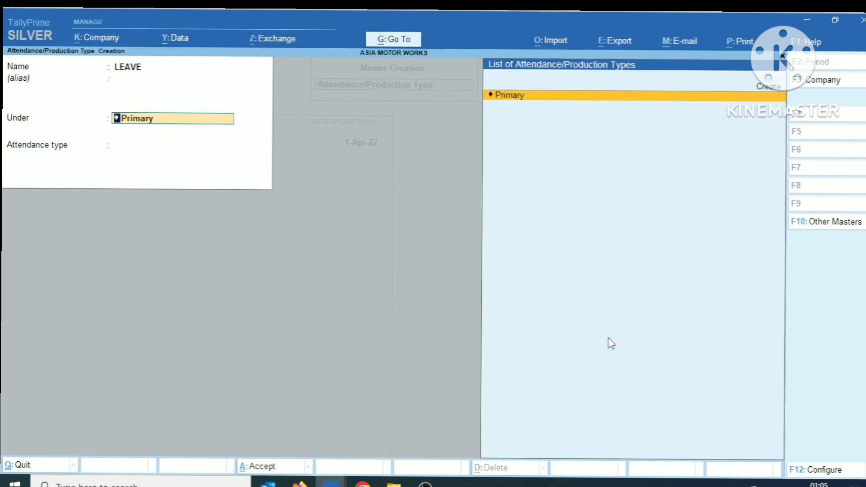
pyautogui.press('Return')
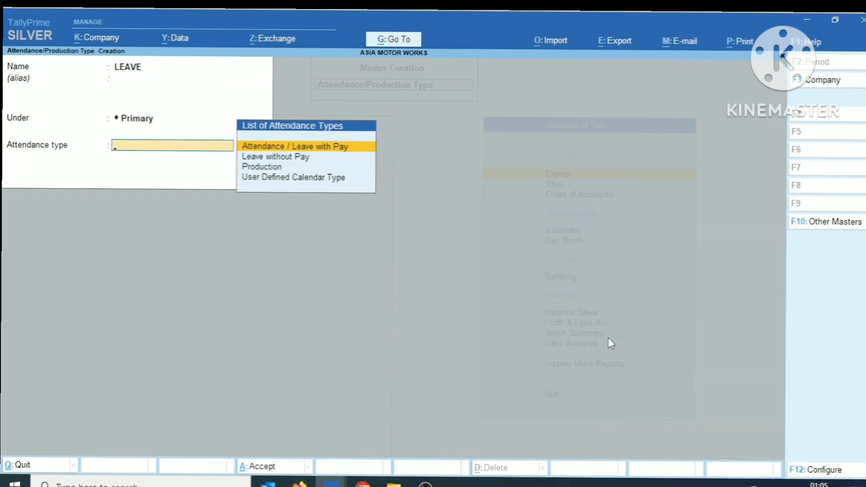
pyautogui.press('Down')
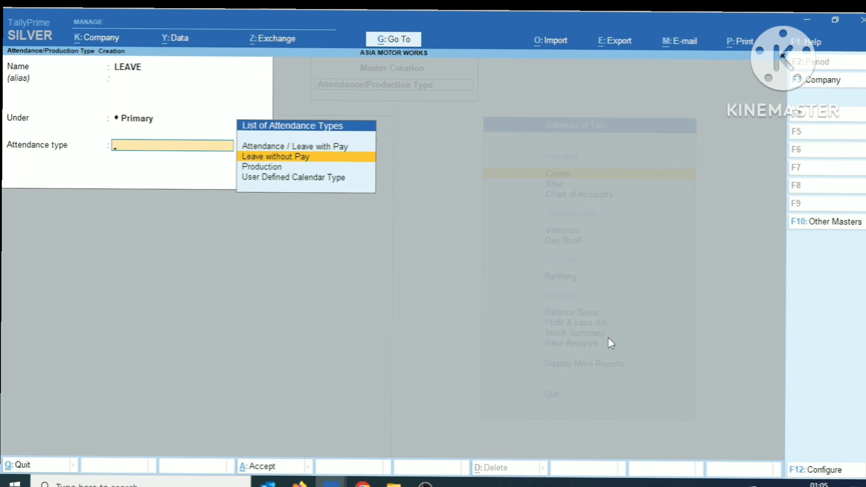
pyautogui.press('Up')
pyautogui.press('Down')
pyautogui.press('Return')
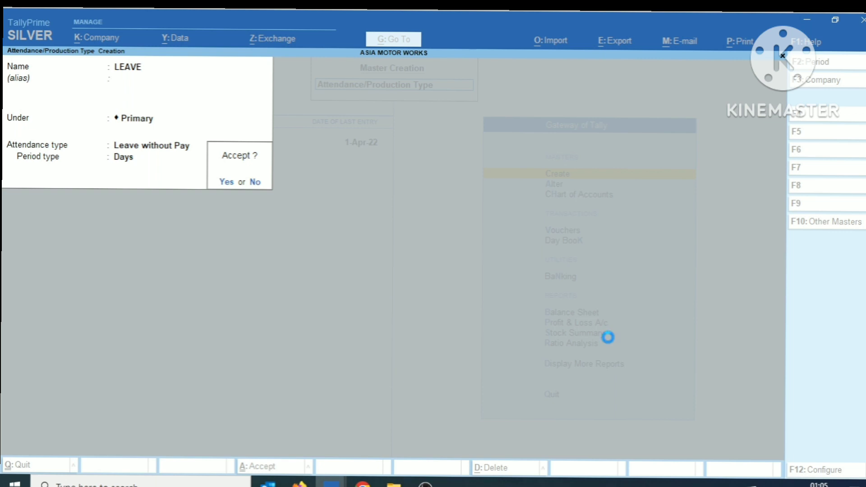
pyautogui.press('Return')
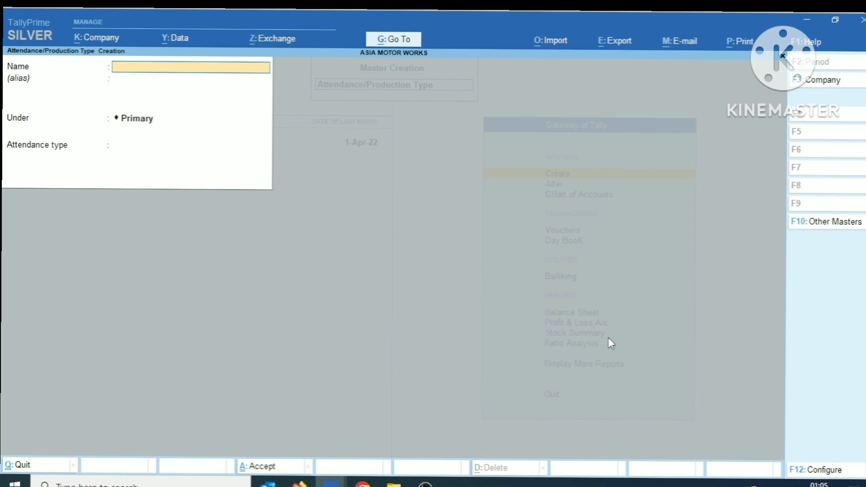
# - Create the attendance type OVER TIME under Primary as Production with unit HRS of 60 MIN, and leave the attendance type form
pyautogui.write('OVER TIME')
pyautogui.press('Return')
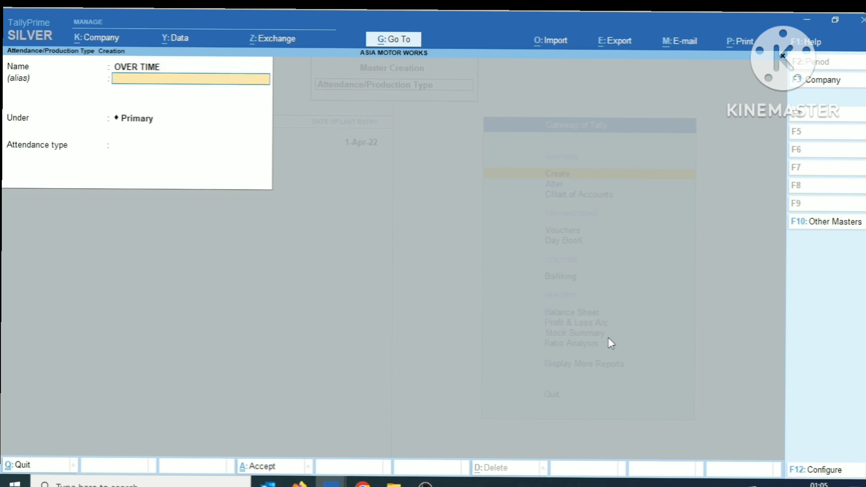
pyautogui.press('Return')
pyautogui.press('Down')
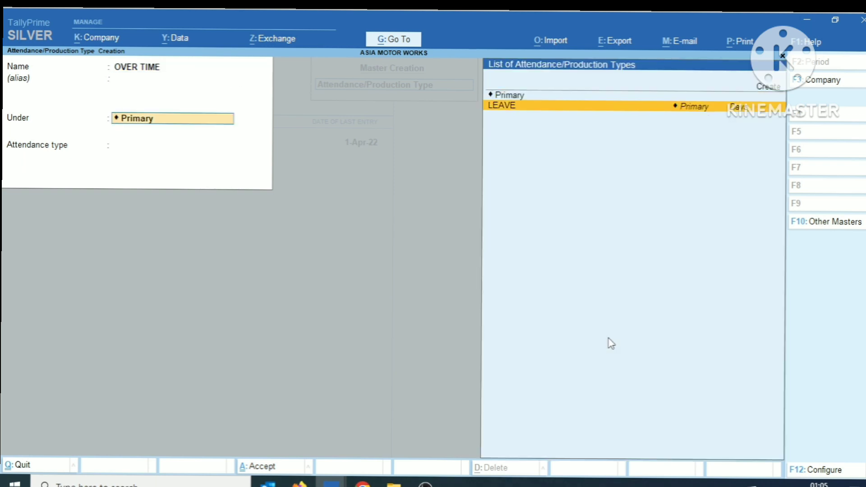
pyautogui.press('Up')
pyautogui.press('Return')
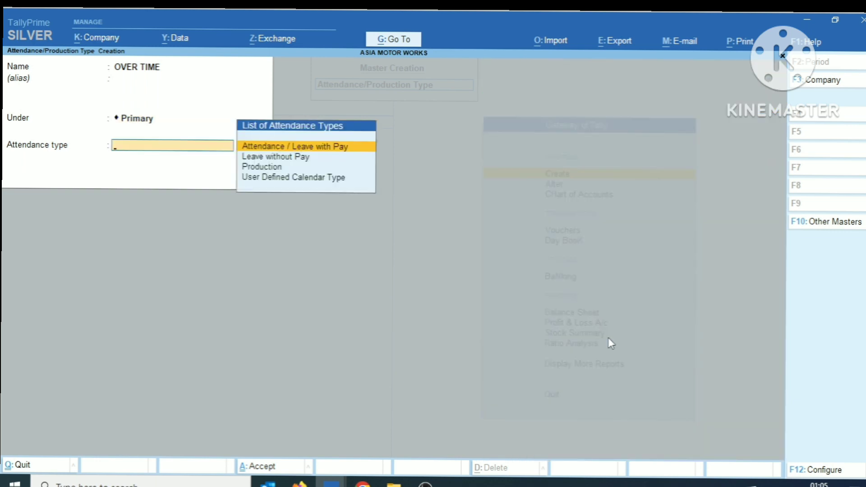
pyautogui.press('Down')
pyautogui.press('Down')
pyautogui.press('Return')
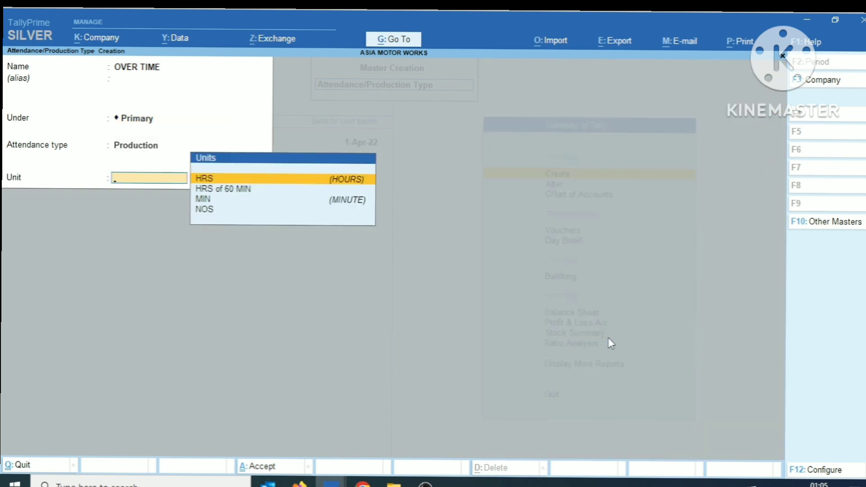
pyautogui.press('Down')
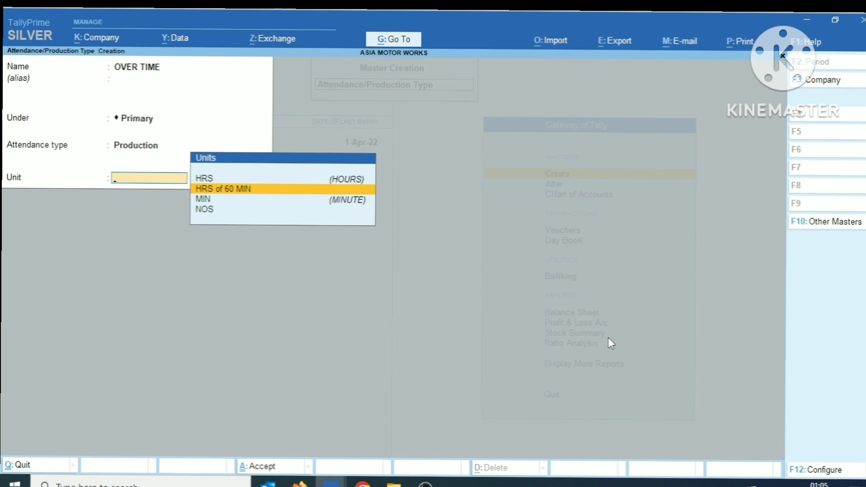
pyautogui.press('Return')
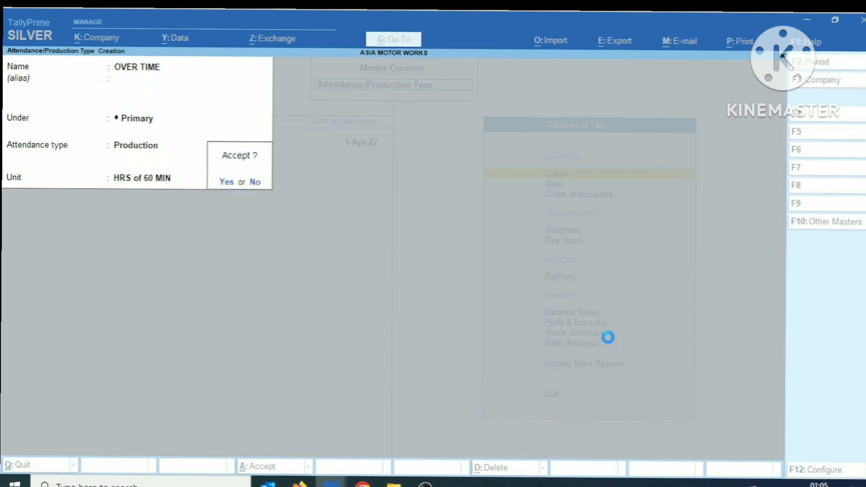
pyautogui.press('Return')
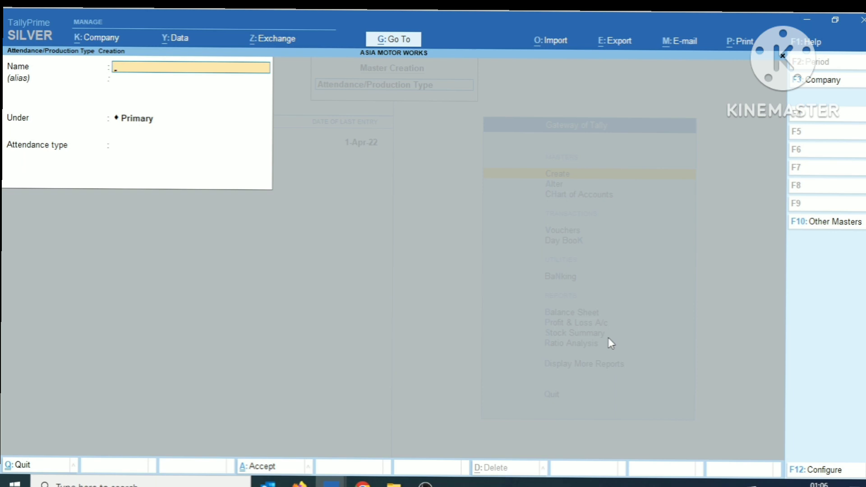
pyautogui.press('Escape')
pyautogui.press('Return')
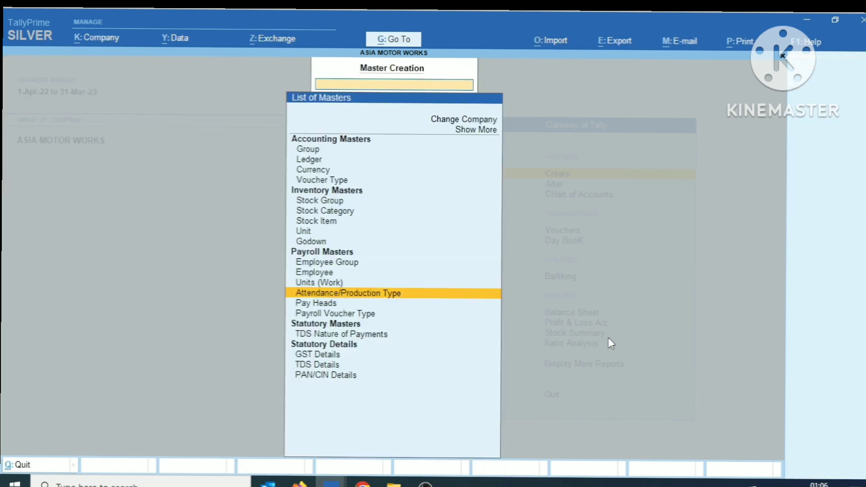
# - Start a new pay head named BASIC SALARY with pay head type Earnings for Employees
pyautogui.press('Up')
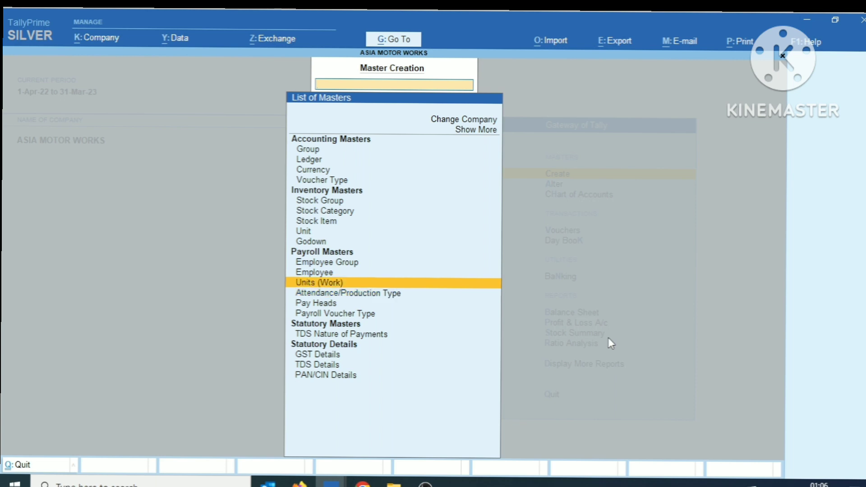
pyautogui.press('Down')
pyautogui.press('Down')
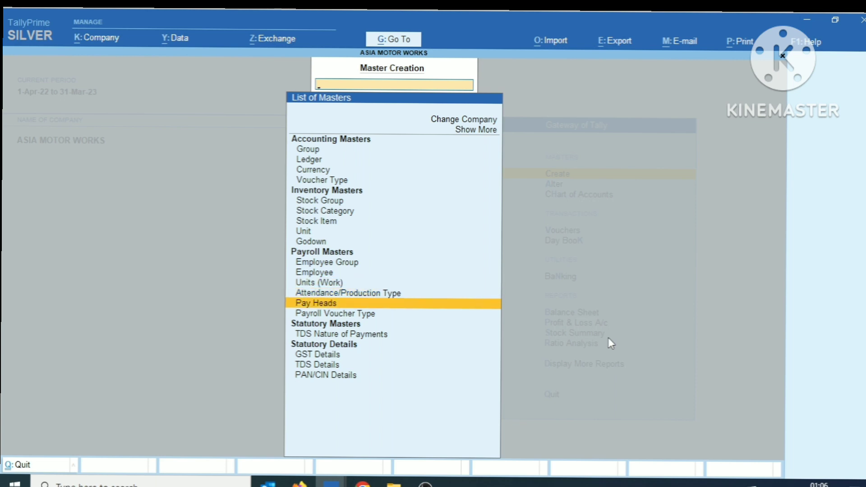
pyautogui.press('Return')
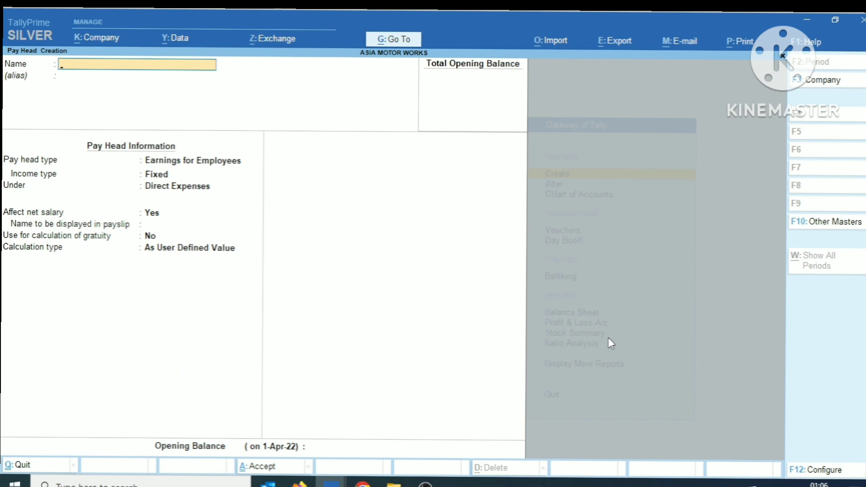
pyautogui.write('BASIC SALARY')
pyautogui.press('Return')
pyautogui.press('Return')
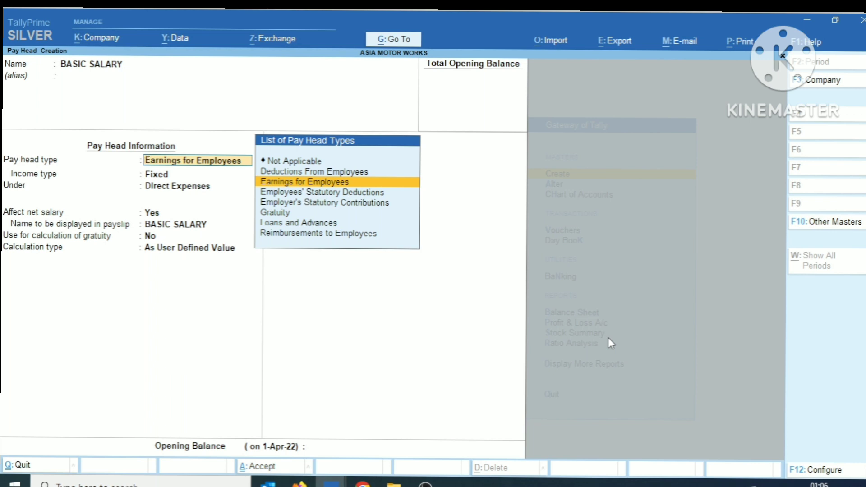
pyautogui.press('Return')
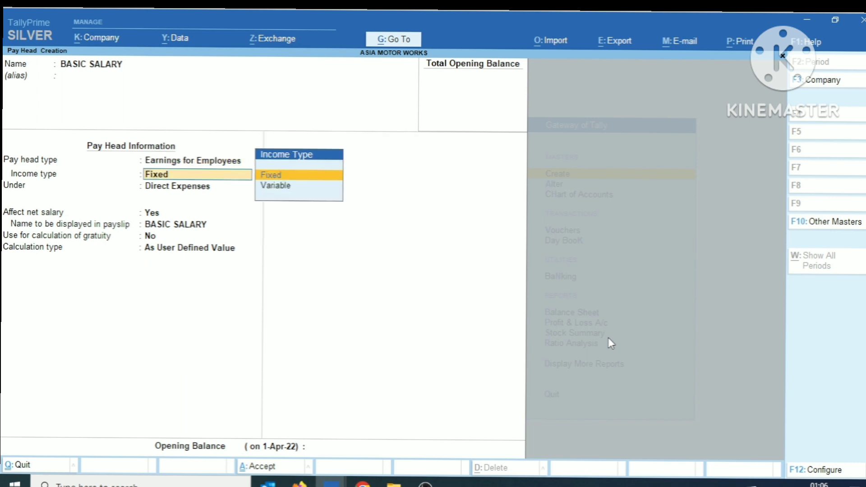
# - Set the BASIC SALARY pay head's income type to Fixed and place it under Indirect Expenses
pyautogui.press('Down')
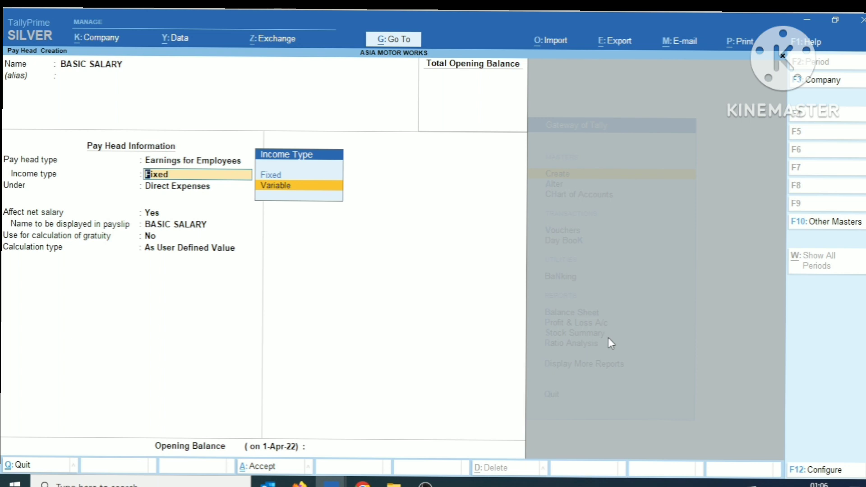
pyautogui.press('Up')
pyautogui.press('Return')
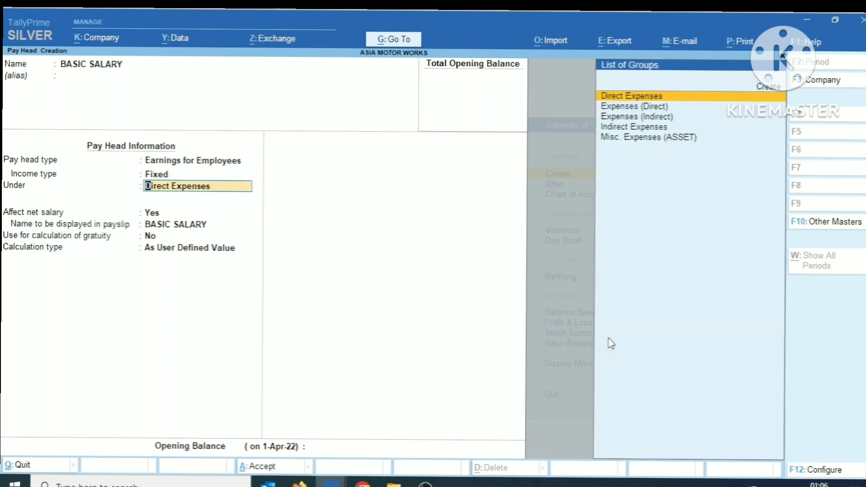
pyautogui.press('Down')
pyautogui.press('Down')
pyautogui.press('Down')
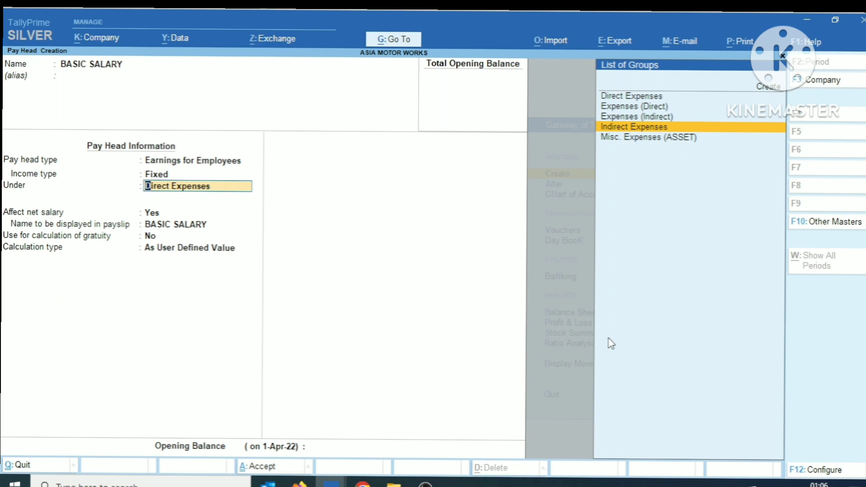
pyautogui.press('Return')
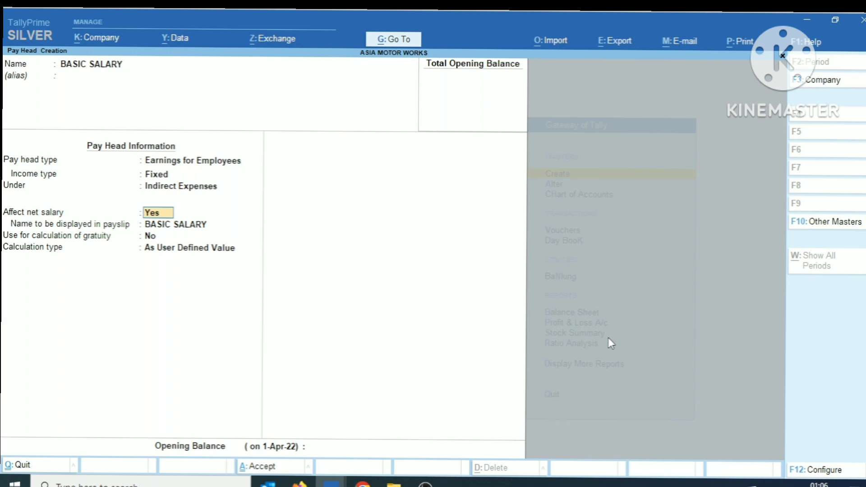
# - Save BASIC SALARY affecting net salary, with payslip name BASIC SALARY, no gratuity calculation, calculation type As User Defined Value and no opening balance
pyautogui.press('Return')
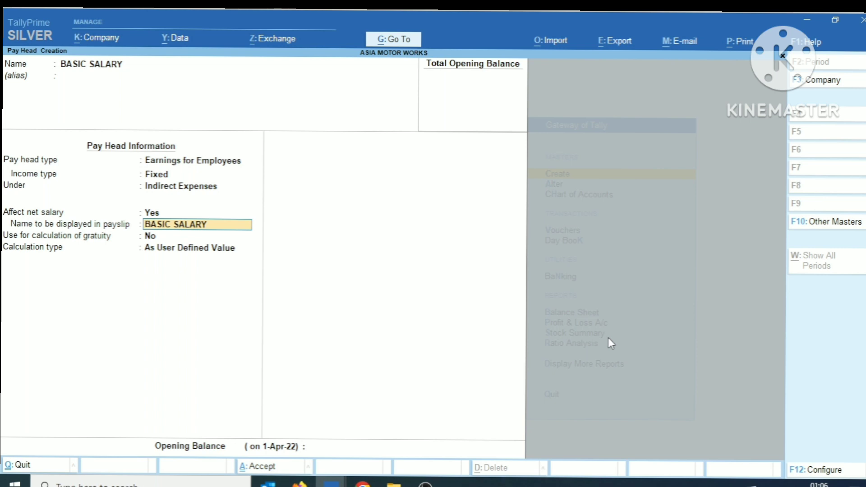
pyautogui.press('Return')
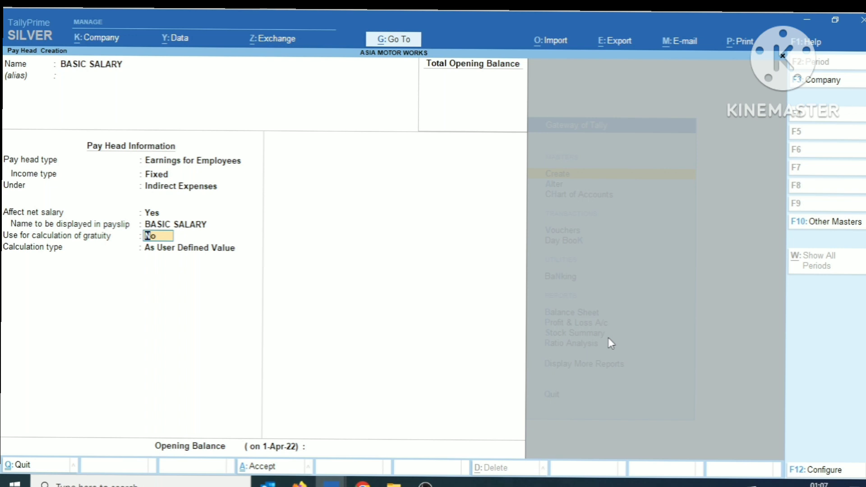
pyautogui.press('Return')
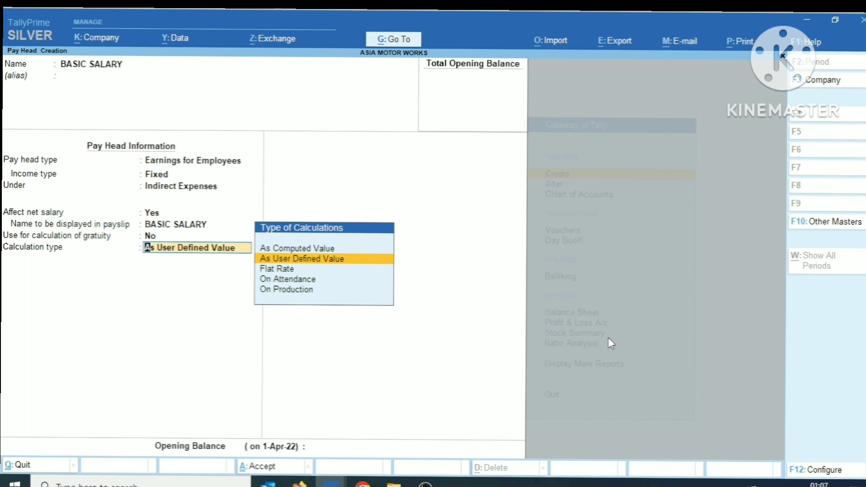
pyautogui.press('Return')
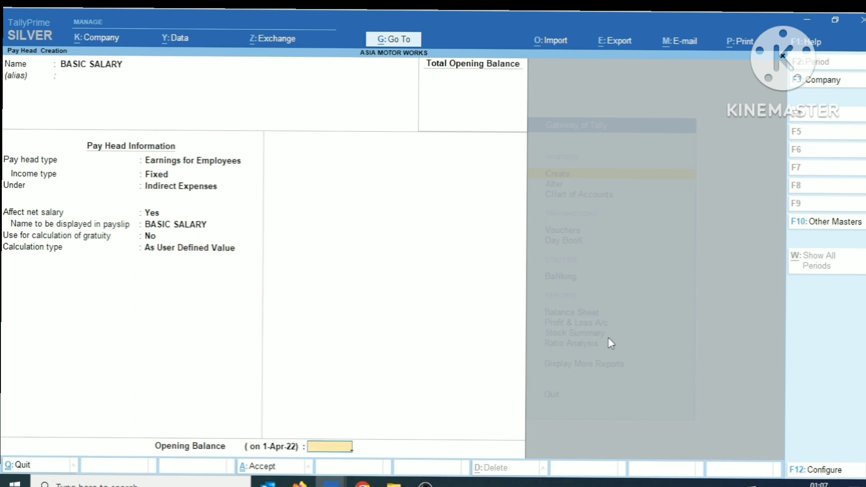
pyautogui.press('Return')
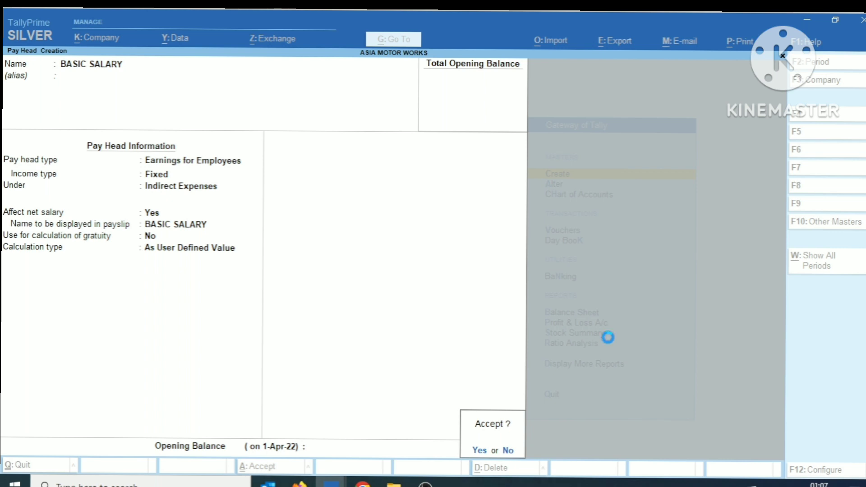
pyautogui.press('Return')
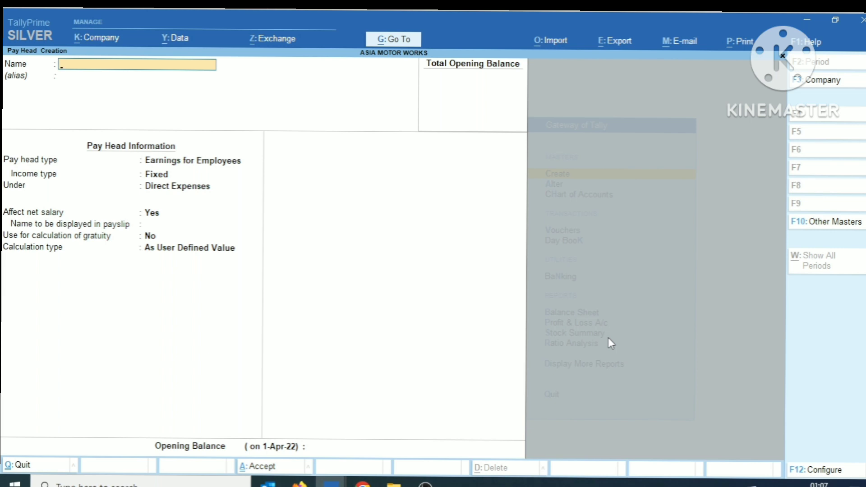
# - Start a pay head named DA of type Earnings for Employees with Fixed income type, under Indirect Expenses
pyautogui.write('DA')
pyautogui.press('Return')
pyautogui.press('Return')
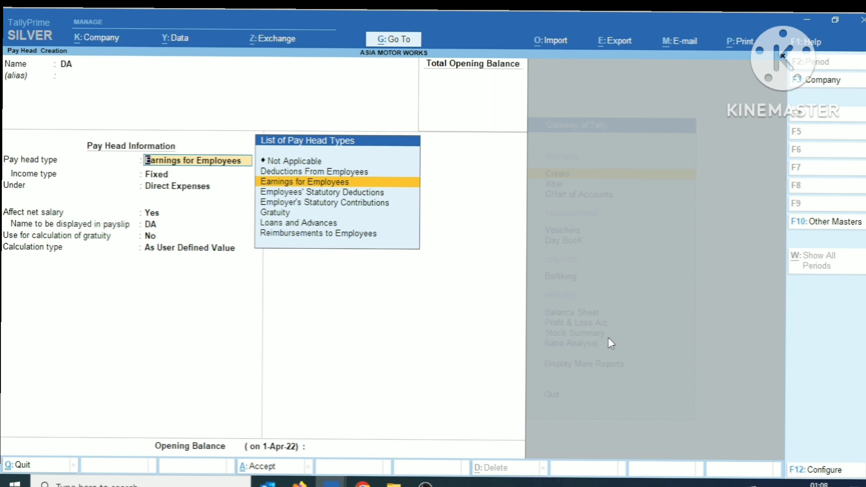
pyautogui.press('Return')
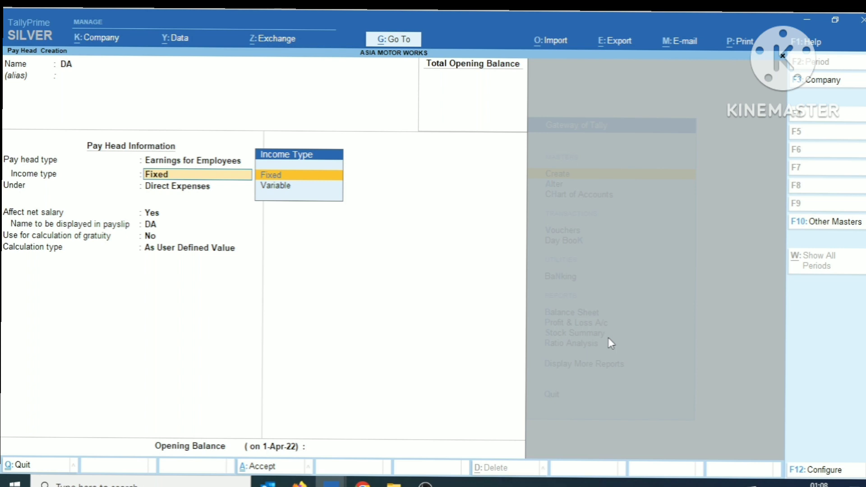
pyautogui.press('Return')
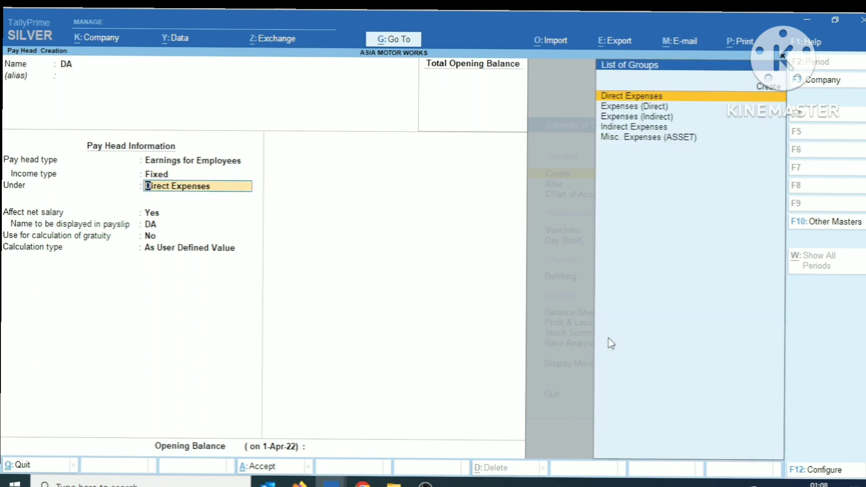
pyautogui.press('Down')
pyautogui.press('Down')
pyautogui.press('Down')
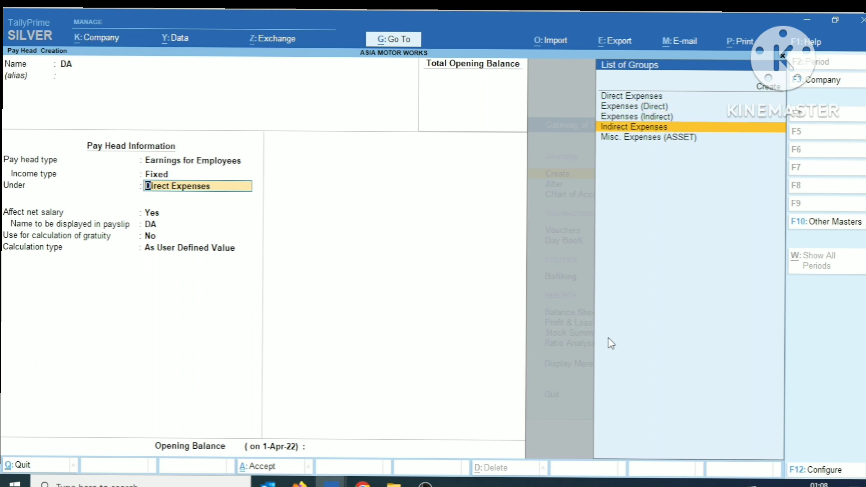
pyautogui.press('Return')
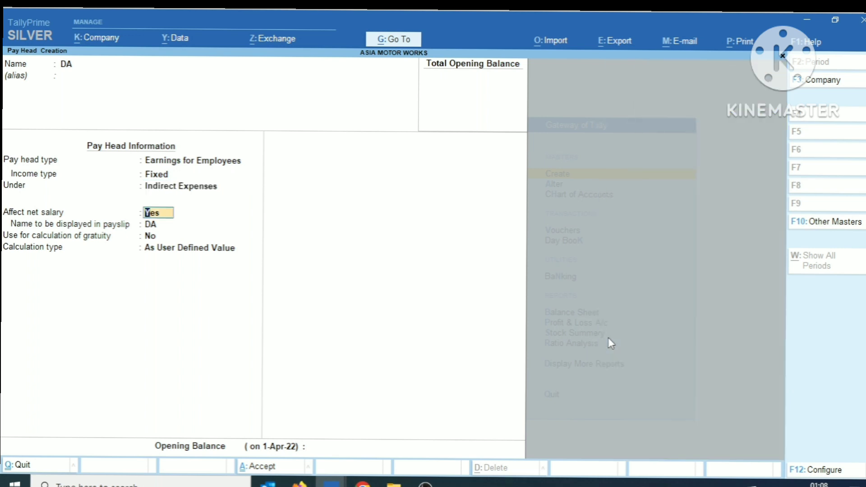
# - Let DA affect net salary with payslip name DA, no gratuity calculation and calculation type As Computed Value
pyautogui.press('Return')
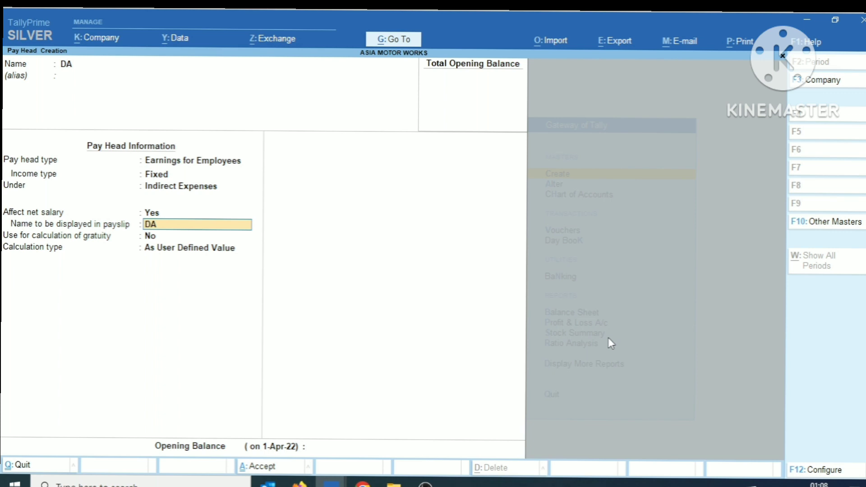
pyautogui.press('Return')
pyautogui.press('Return')
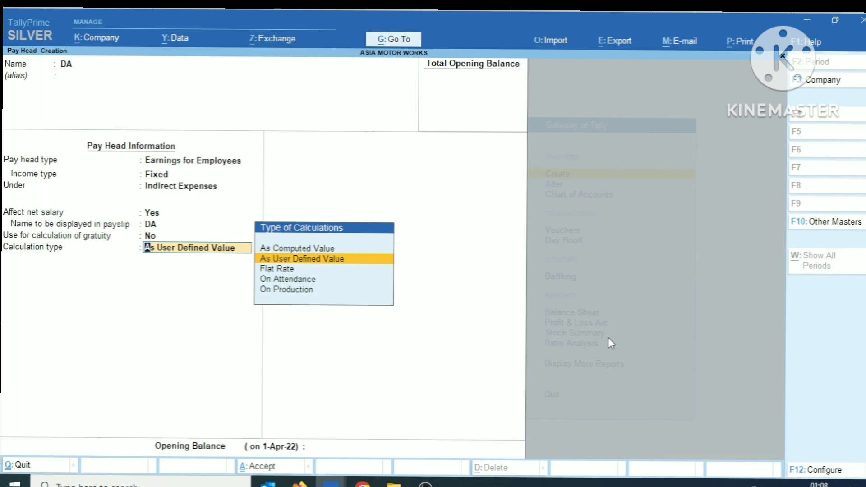
pyautogui.press('Up')
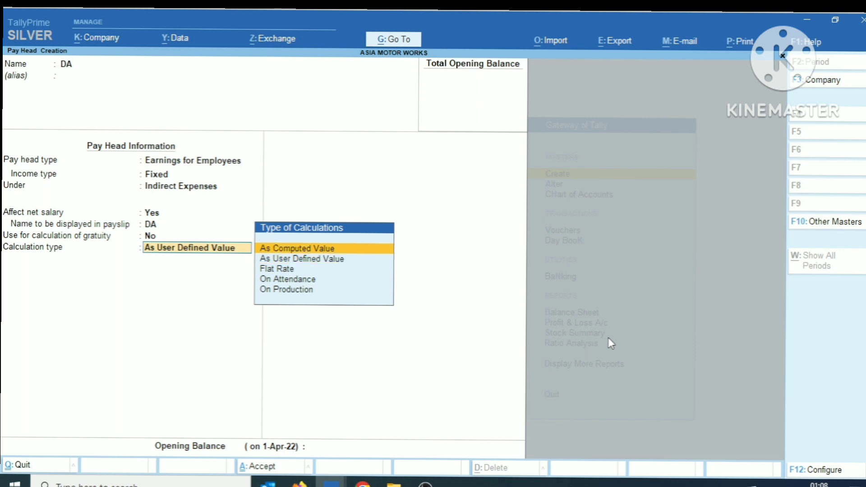
pyautogui.press('Return')
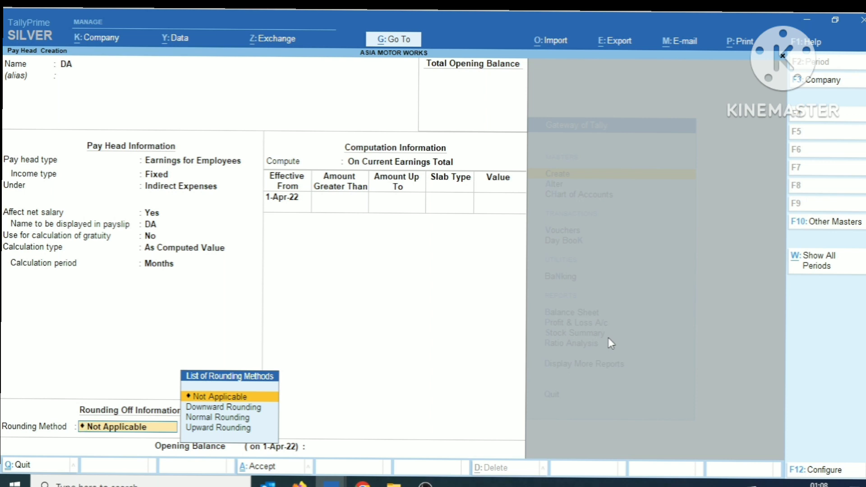
# - Set the DA pay head's rounding method to Normal Rounding and leave the rounding limit empty
pyautogui.press('Down')
pyautogui.press('Down')
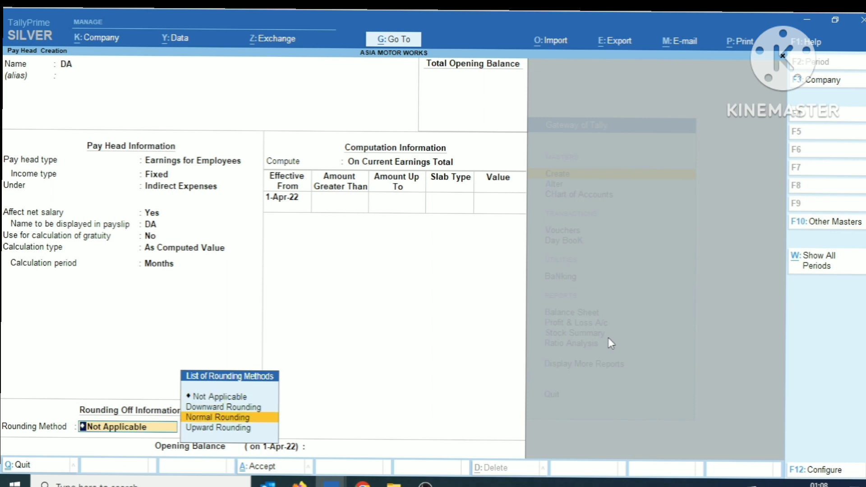
pyautogui.press('Return')
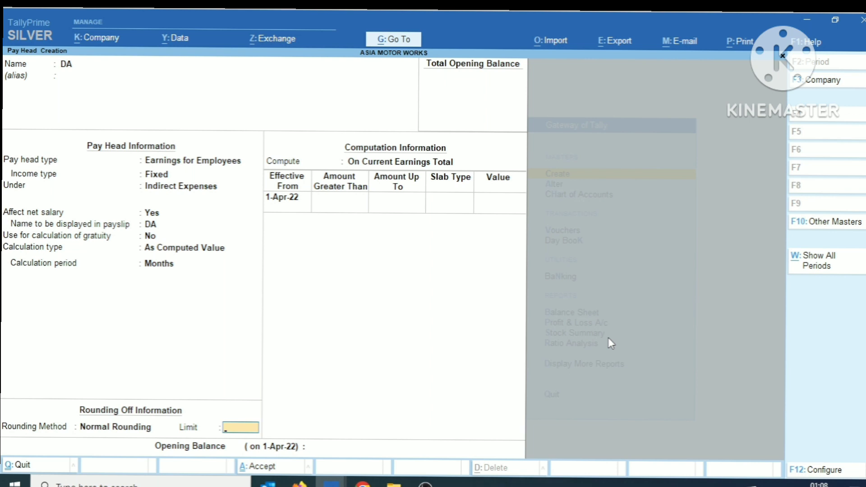
pyautogui.press('Return')
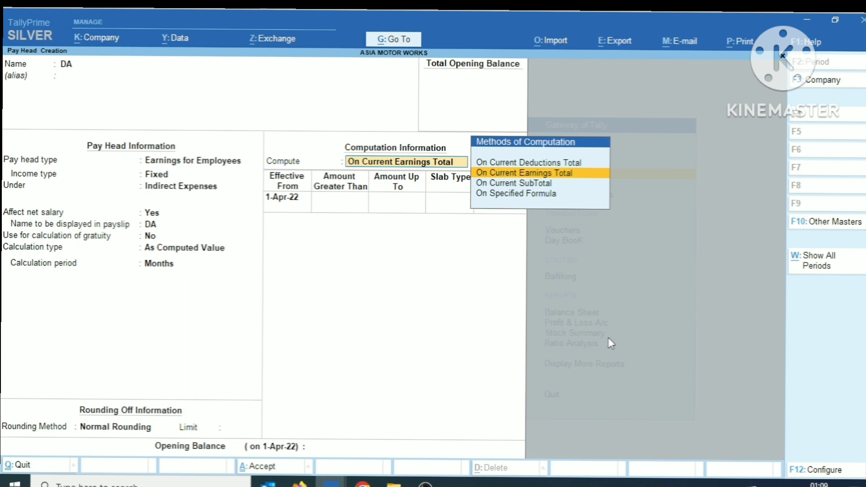
# - Compute DA On Specified Formula using only the BASIC SALARY pay head, effective from 1-Apr-22
pyautogui.press('Down')
pyautogui.press('Down')
pyautogui.press('Return')
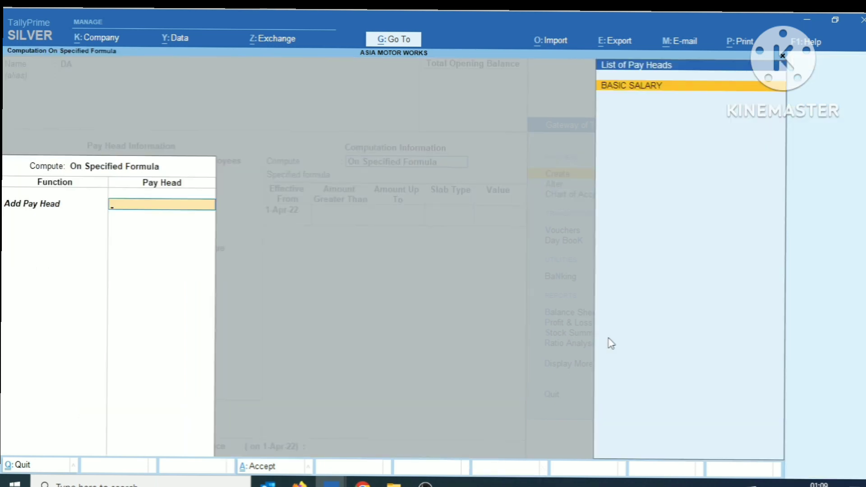
pyautogui.press('Return')
pyautogui.press('Down')
pyautogui.press('Up')
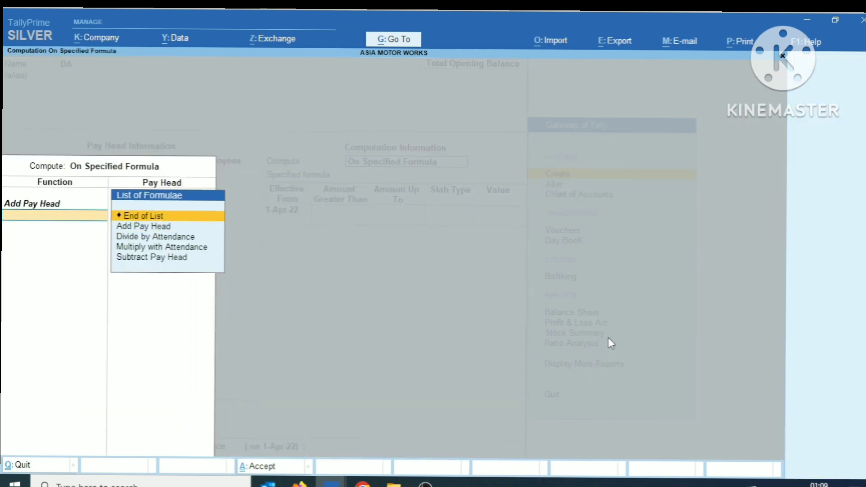
pyautogui.press('Return')
pyautogui.press('Return')
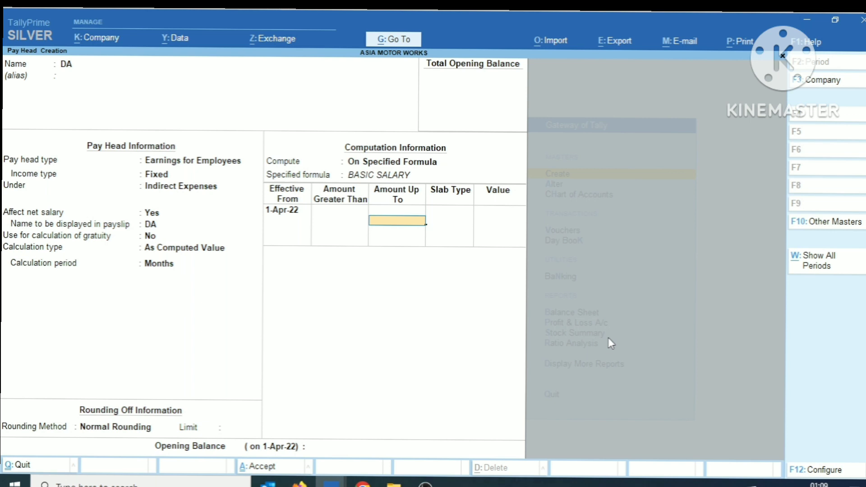
# - Add a Percentage slab of 5% to DA for amounts up to 15,000
pyautogui.write('15000')
pyautogui.press('Return')
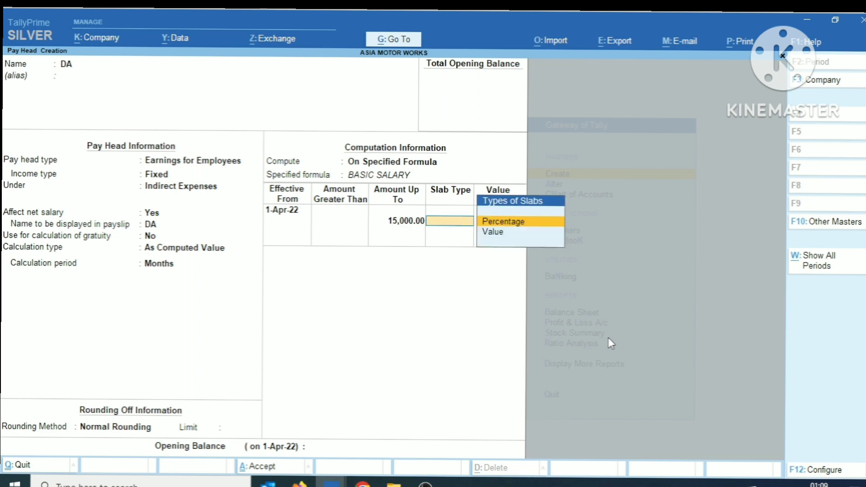
pyautogui.press('Return')
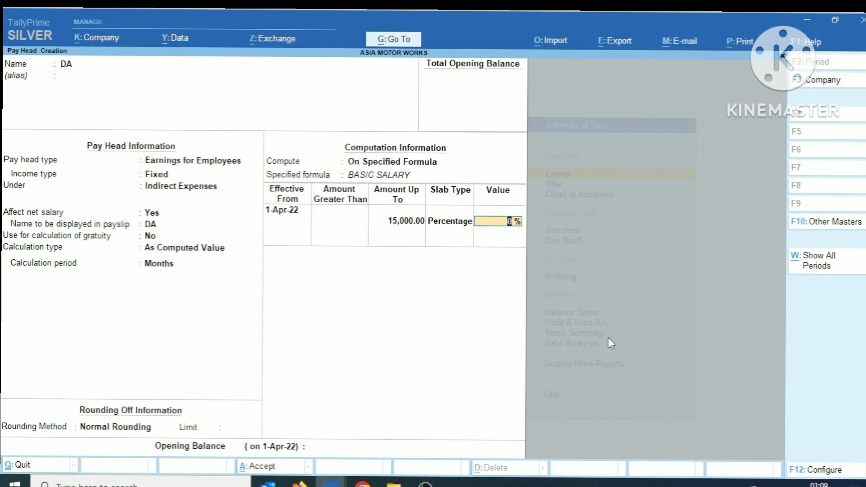
pyautogui.write('5')
pyautogui.press('Return')
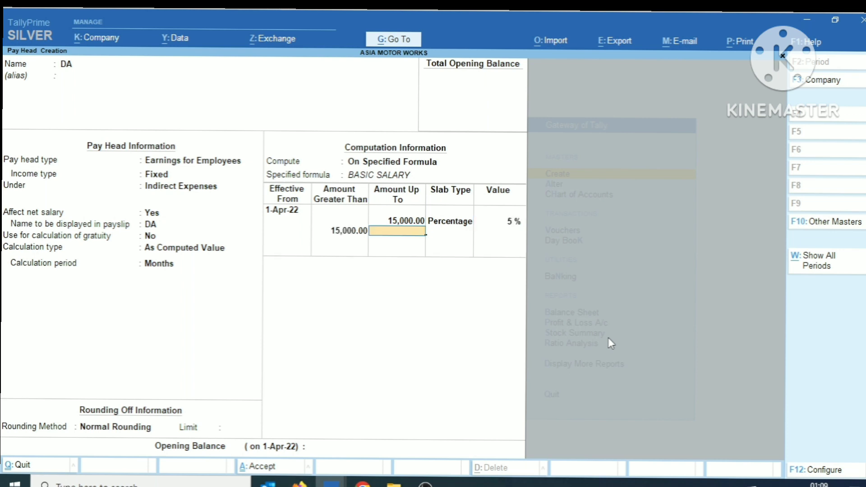
# - Add a Percentage slab of 10% for amounts greater than 15,000 with no upper limit, and save the DA pay head
pyautogui.press('Return')
pyautogui.press('Return')
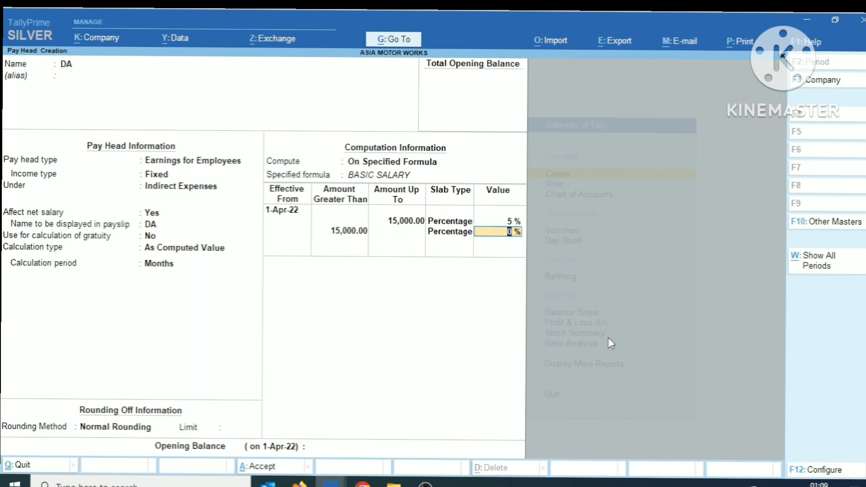
pyautogui.write('10')
pyautogui.press('Return')
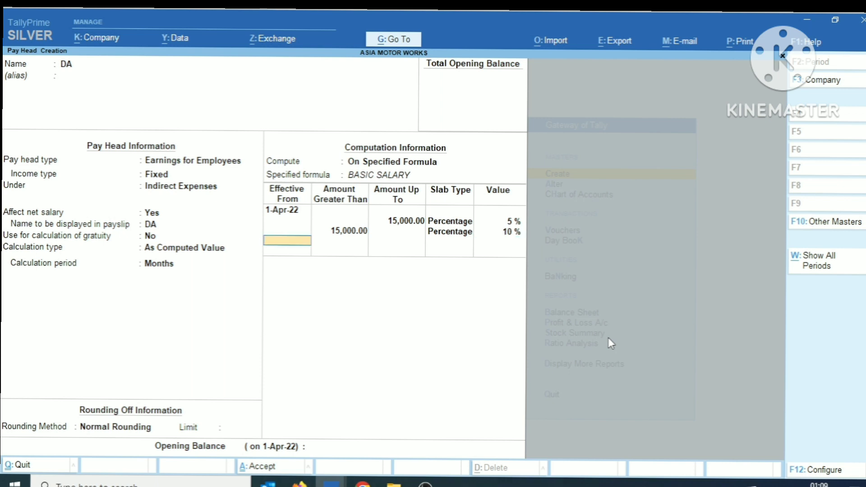
pyautogui.press('Return')
pyautogui.press('Return')
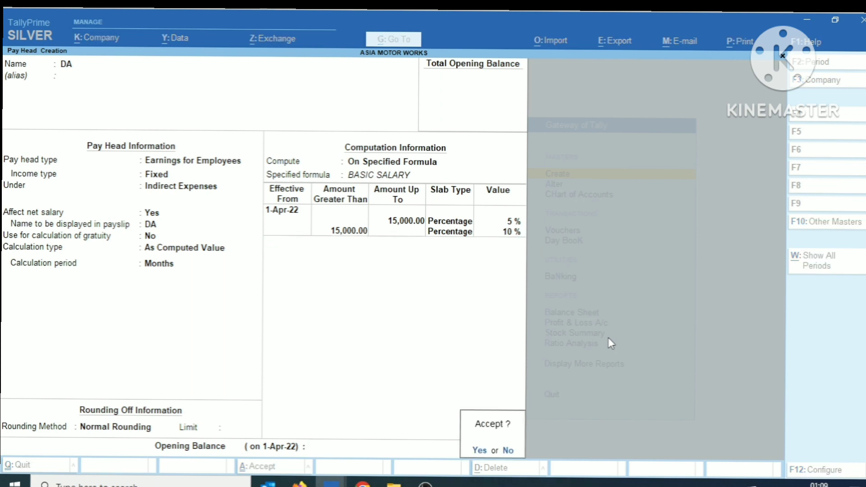
pyautogui.press('Return')
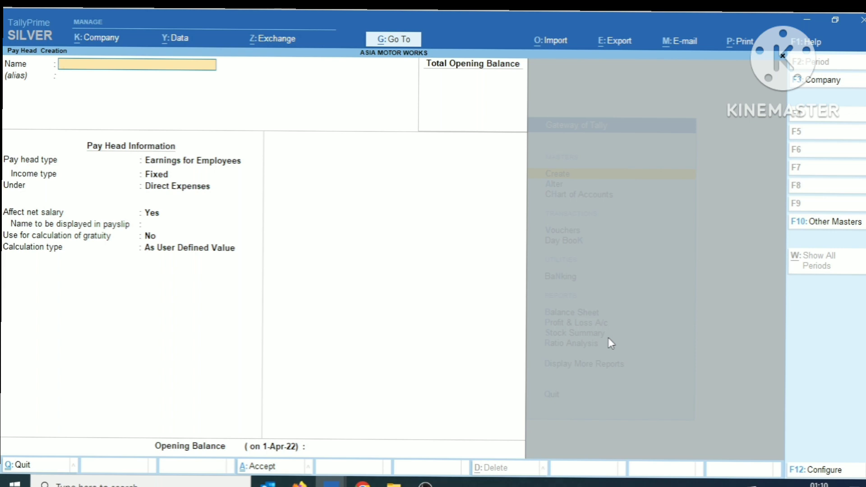
# - Start a pay head named HRA of type Earnings for Employees with Fixed income type, under Indirect Expenses
pyautogui.write('HRA')
pyautogui.press('Return')
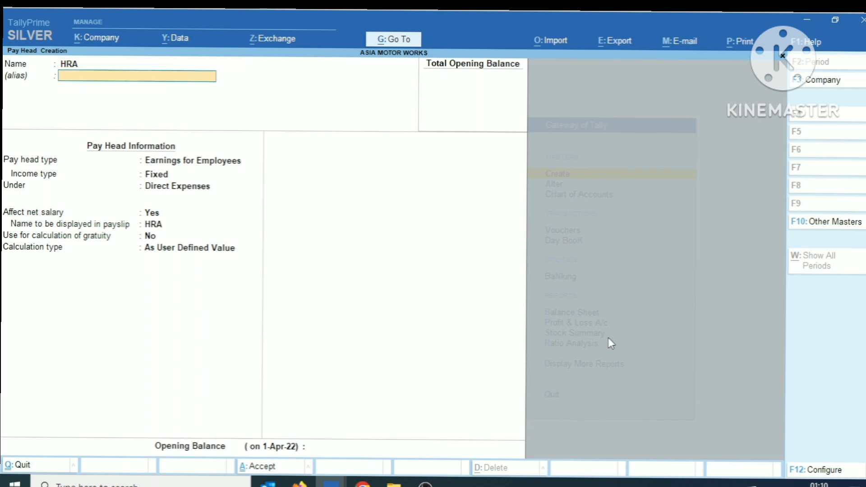
pyautogui.press('Return')
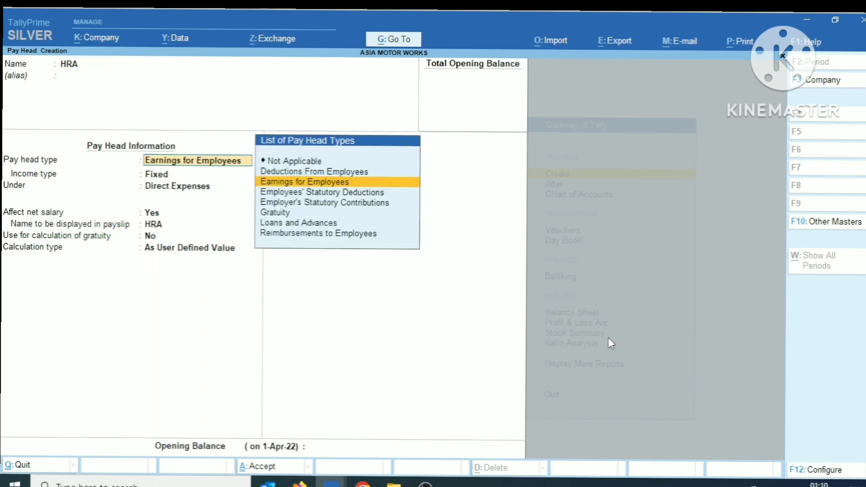
pyautogui.press('Return')
pyautogui.press('Return')
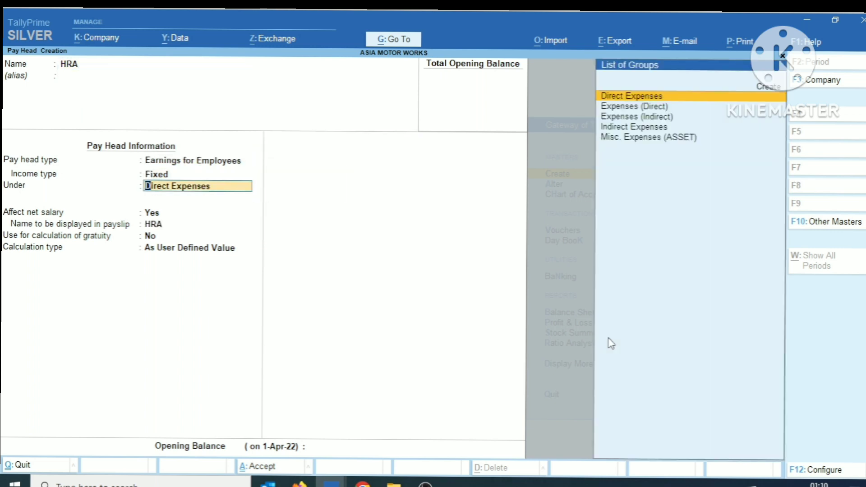
pyautogui.press('Down')
pyautogui.press('Down')
pyautogui.press('Down')
pyautogui.press('Return')
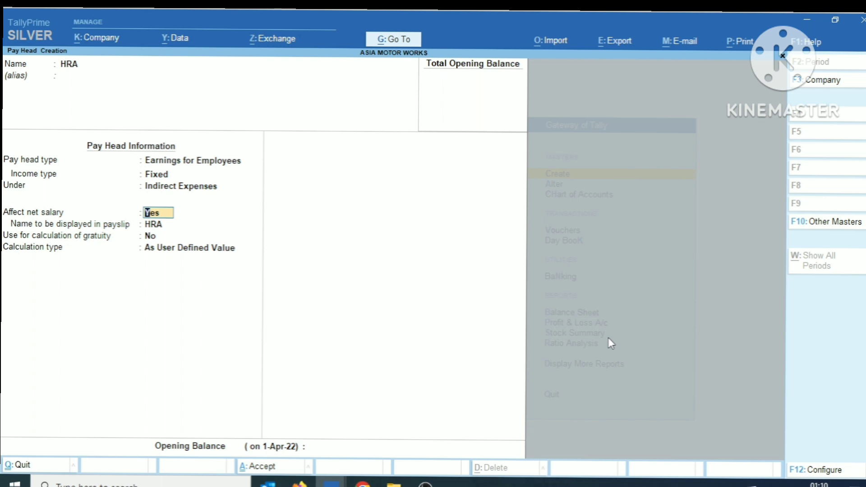
# - Let HRA affect net salary with payslip name HRA, no gratuity calculation and calculation type As Computed Value over Months
pyautogui.press('Return')
pyautogui.press('Return')
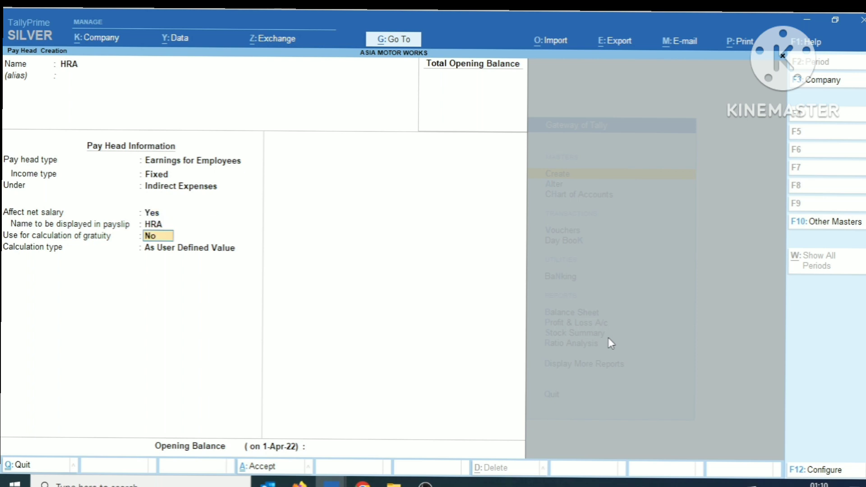
pyautogui.press('Return')
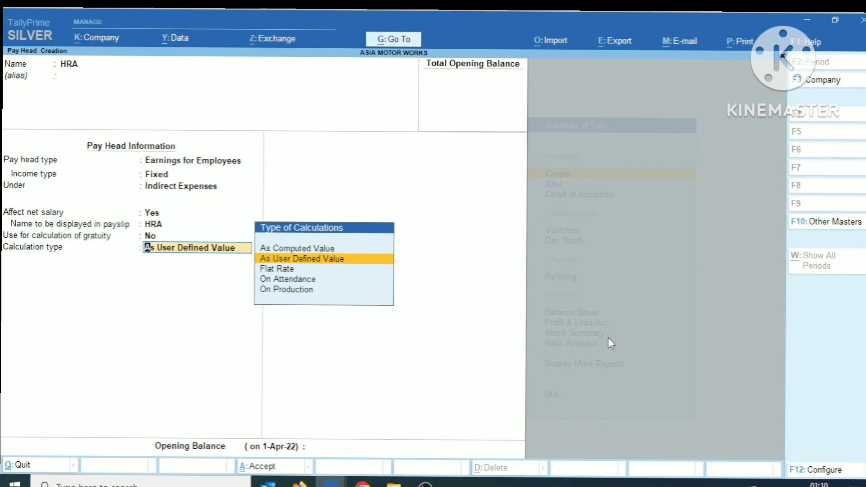
pyautogui.press('Up')
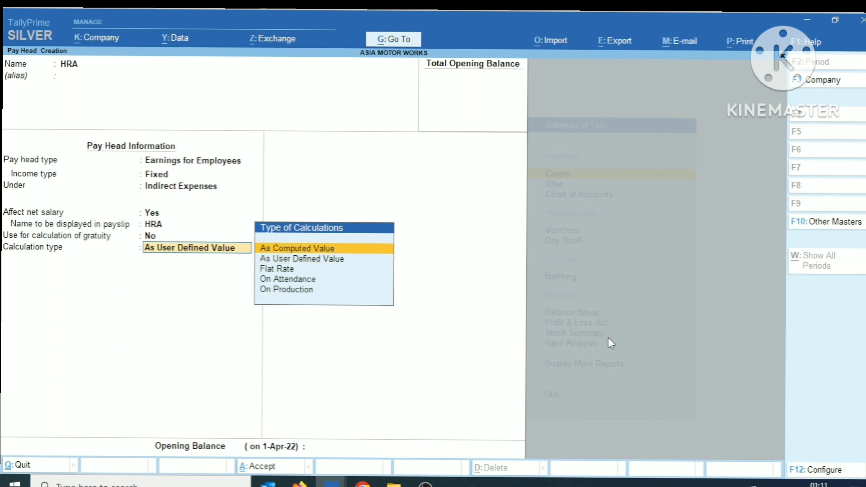
pyautogui.press('Return')
pyautogui.press('Return')
# - Set the HRA pay head's rounding method to Normal Rounding and leave the rounding limit empty
pyautogui.press('Down')
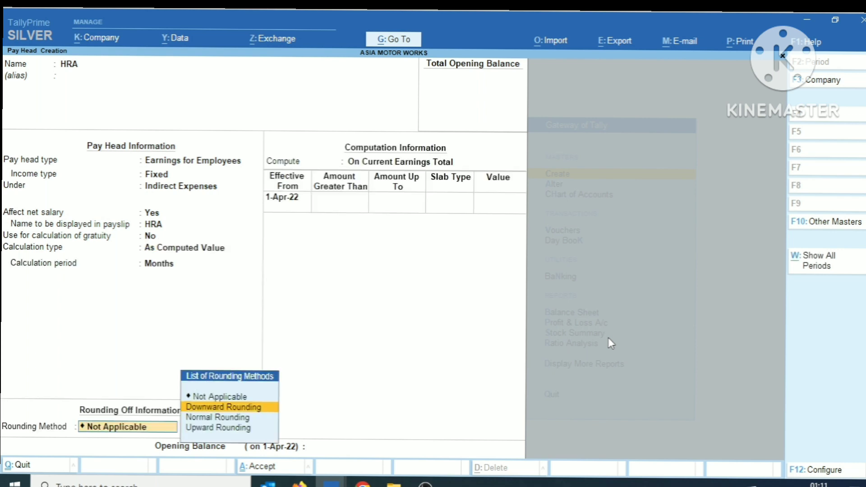
pyautogui.press('Down')
pyautogui.press('Return')
pyautogui.press('Return')
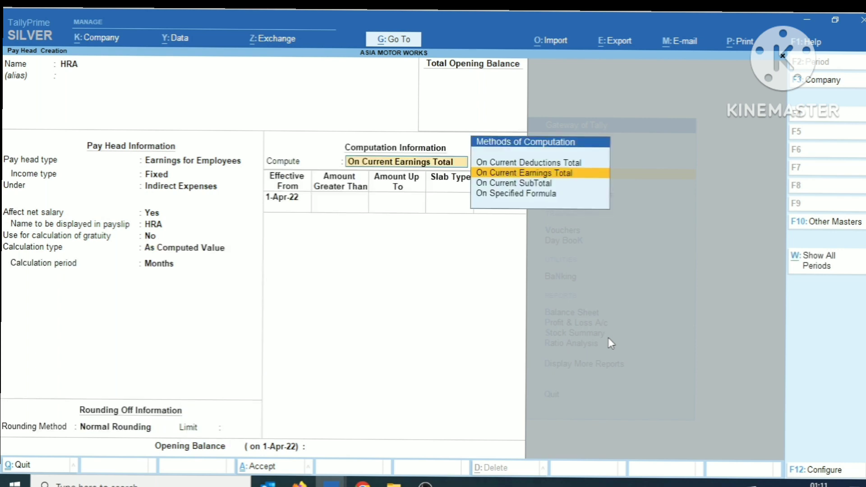
# - Compute HRA On Specified Formula using only the BASIC SALARY pay head, effective from 1-Apr-22
pyautogui.press('Down')
pyautogui.press('Down')
pyautogui.press('Return')
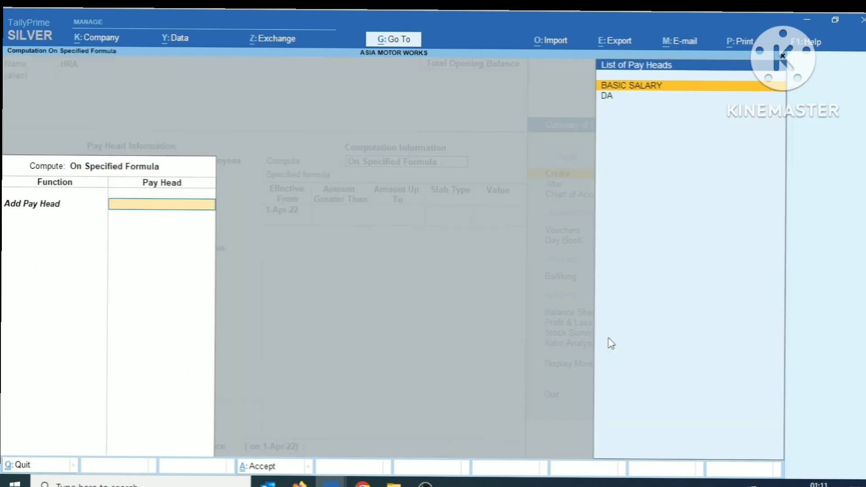
pyautogui.press('Return')
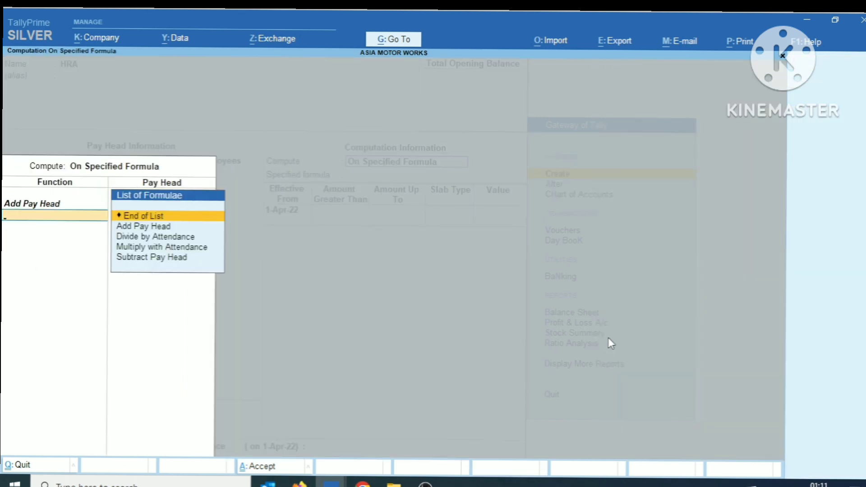
pyautogui.press('Return')
pyautogui.press('Return')
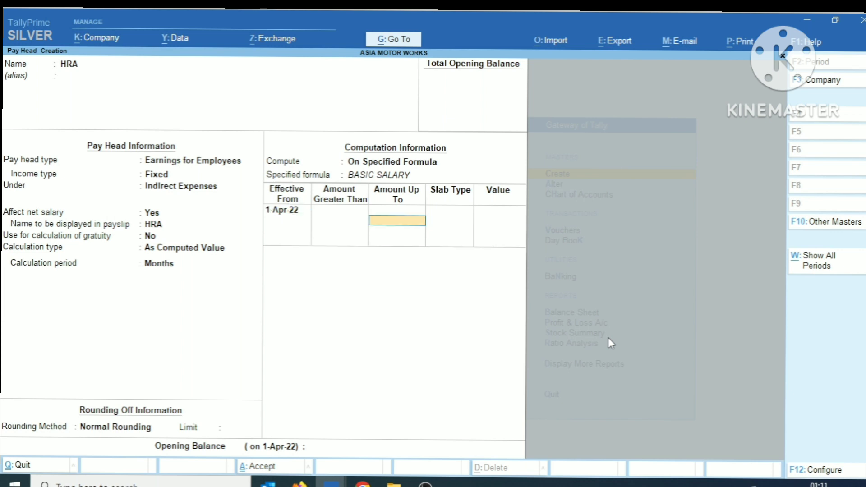
# - Add an HRA slab for amounts up to 15,000 with slab type Percentage and value 5%
pyautogui.write('15000')
pyautogui.press('Return')
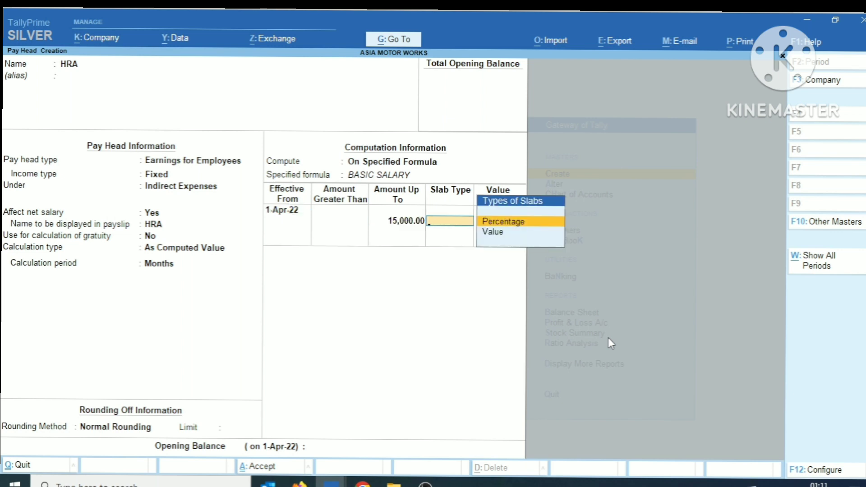
pyautogui.press('Return')
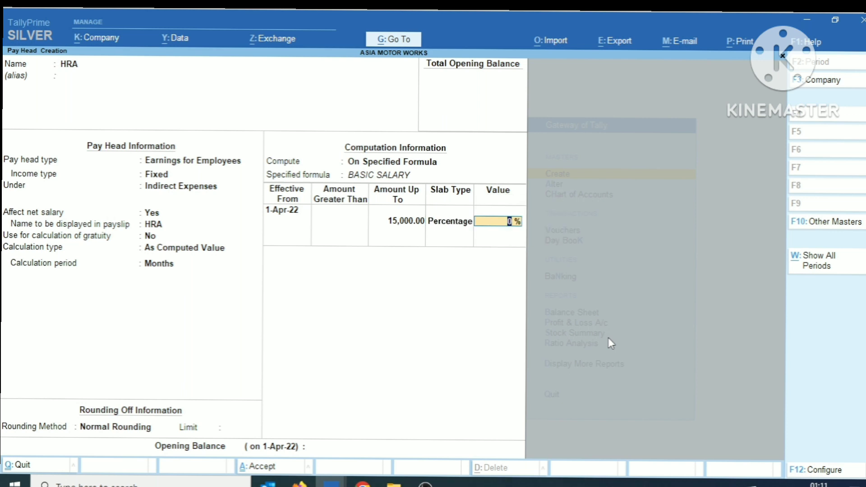
pyautogui.write('2')
pyautogui.press('BackSpace')
pyautogui.write('5')
pyautogui.press('Return')
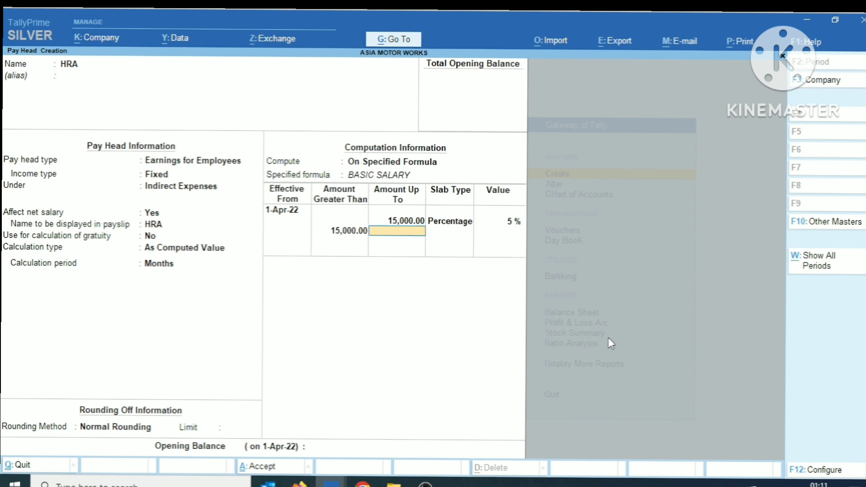
# - Add a 10% Percentage slab for HRA amounts above 15,000 with no upper limit, and save the pay head without an opening balance
pyautogui.press('Return')
pyautogui.press('Return')
pyautogui.write('10')
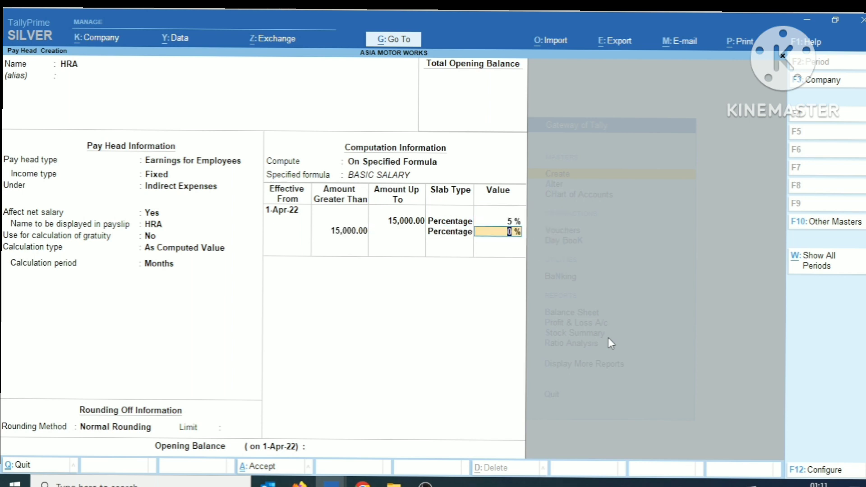
pyautogui.press('Return')
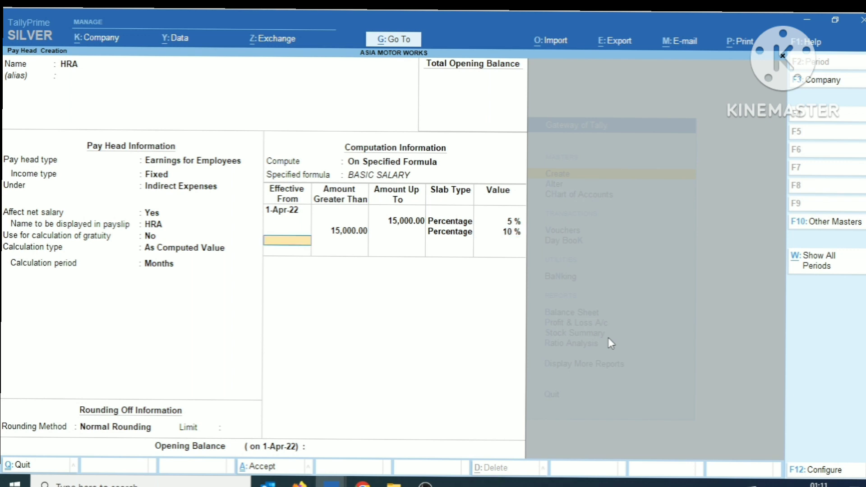
pyautogui.press('Return')
pyautogui.press('Return')
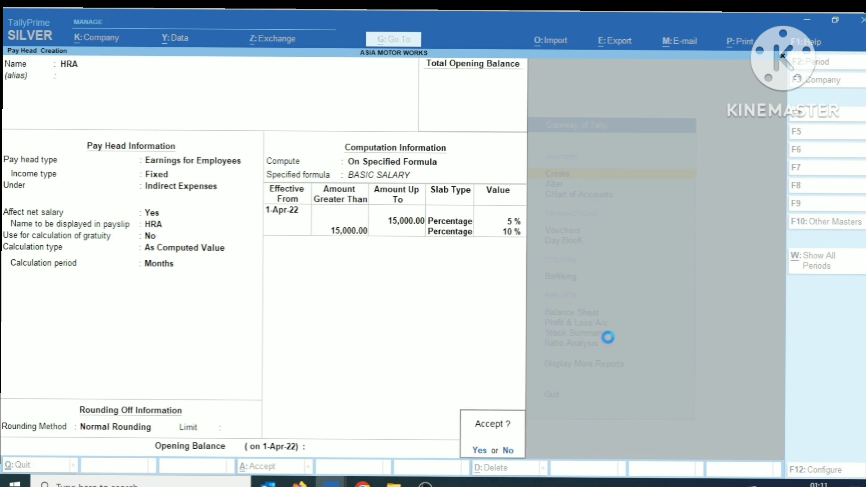
pyautogui.press('Return')
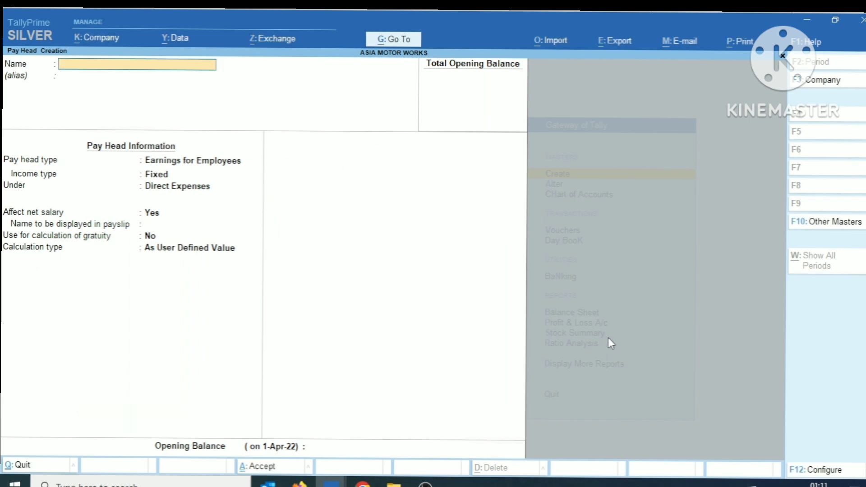
# - Start a pay head named PF of type Deductions From Employees, under Current Liabilities
pyautogui.write('PF')
pyautogui.press('Return')
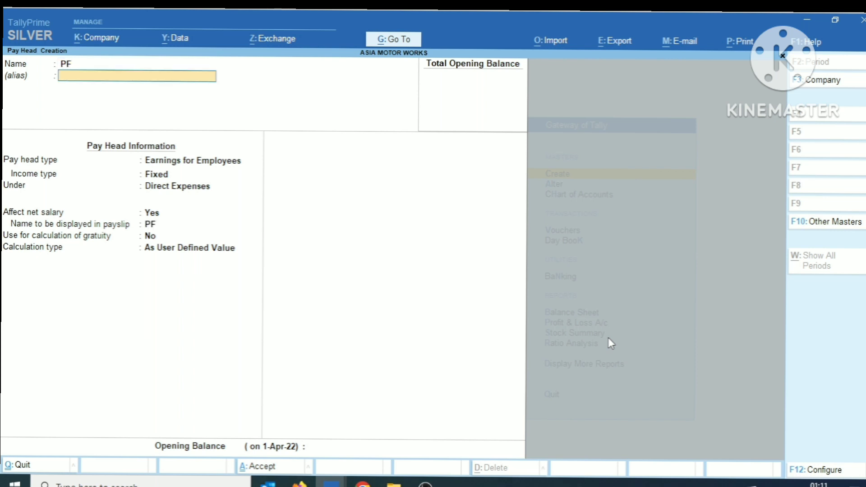
pyautogui.press('Return')
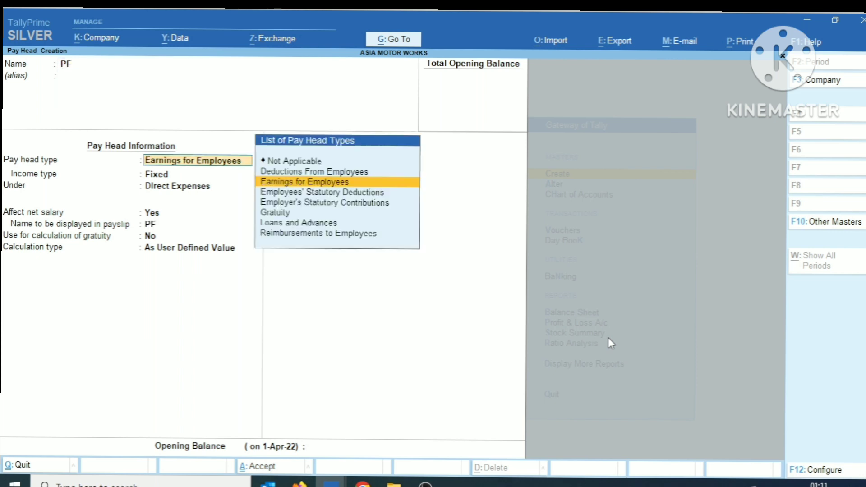
pyautogui.press('Up')
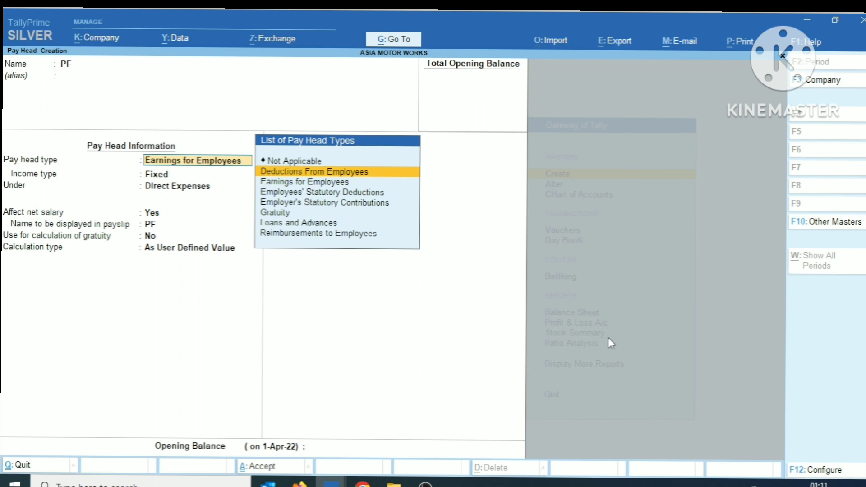
pyautogui.press('Return')
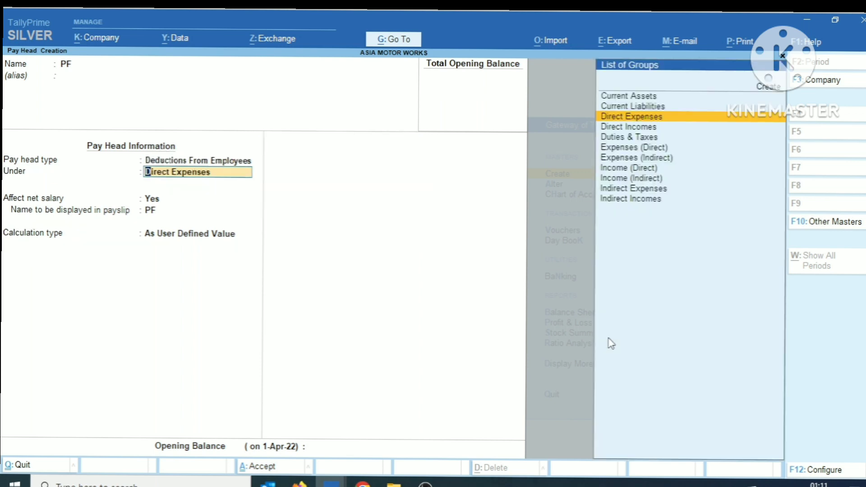
pyautogui.press('Up')
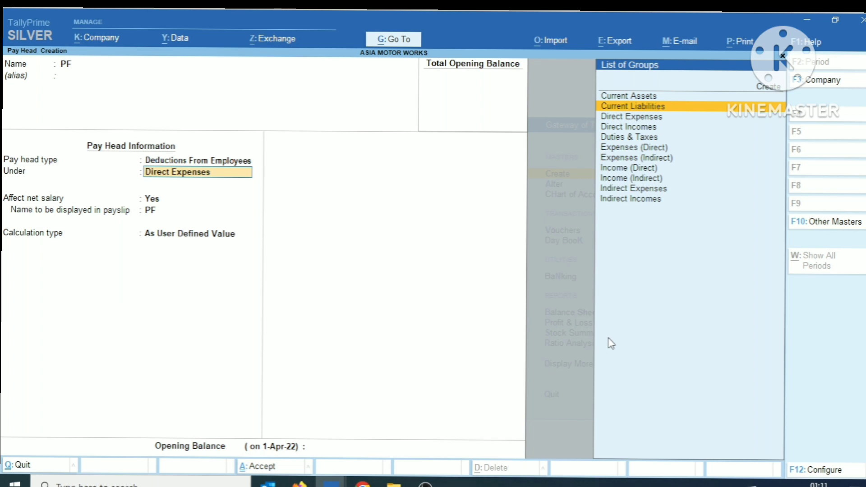
pyautogui.press('Return')
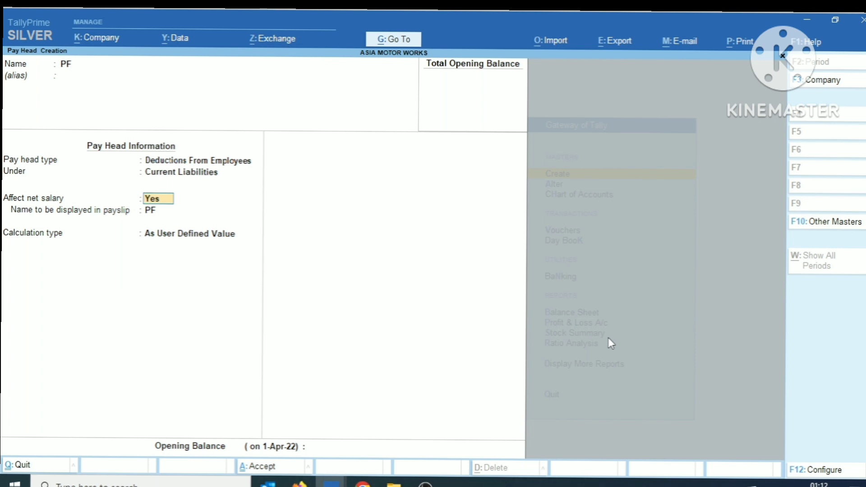
# - Let PF affect net salary with payslip name PF and calculation type As Computed Value over Months
pyautogui.press('Return')
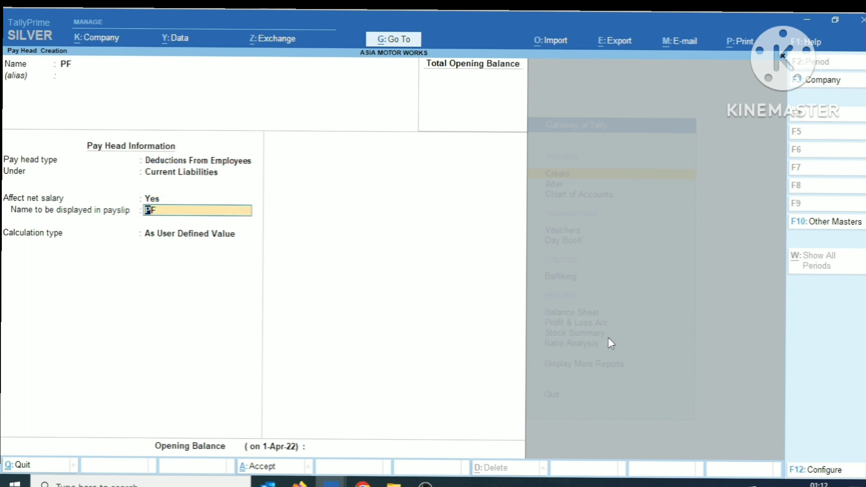
pyautogui.press('Return')
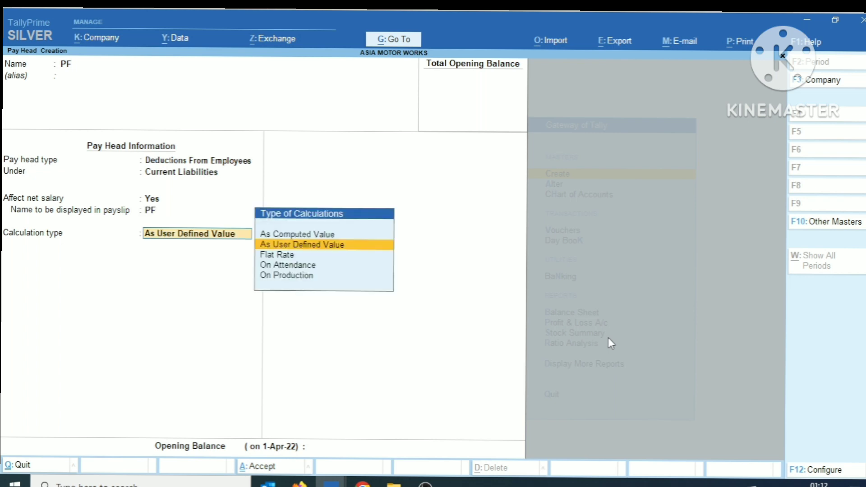
pyautogui.press('Up')
pyautogui.press('Return')
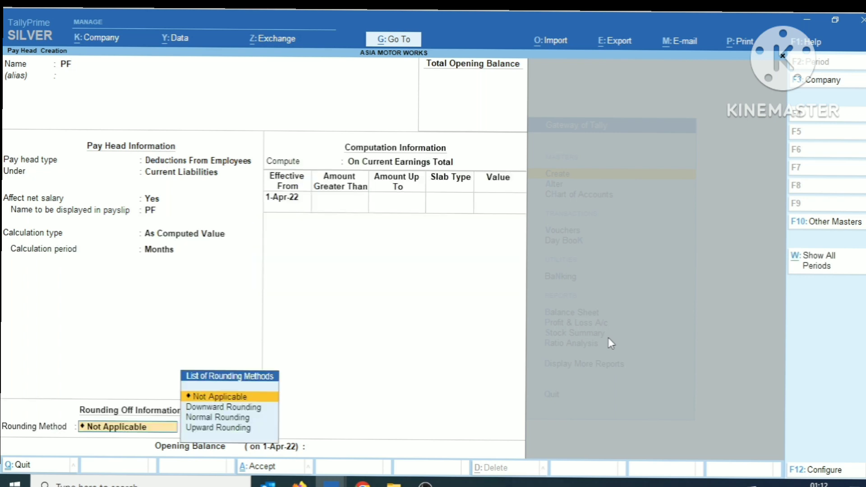
# - Set the PF pay head's rounding method to Normal Rounding and leave the rounding limit empty
pyautogui.press('Return')
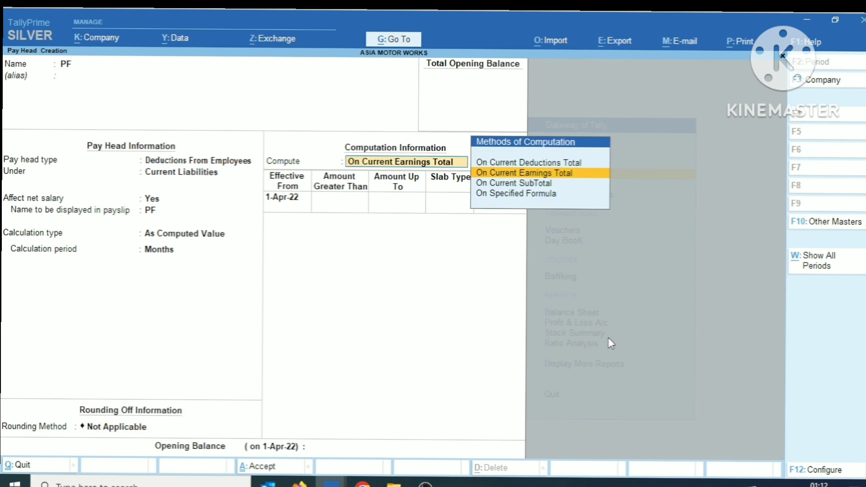
pyautogui.press('BackSpace')
pyautogui.press('Down')
pyautogui.press('Down')
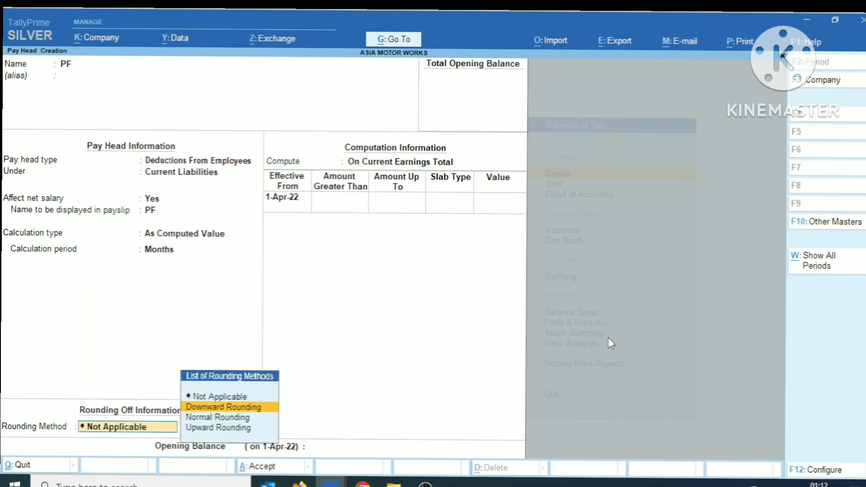
pyautogui.press('Return')
pyautogui.press('Return')
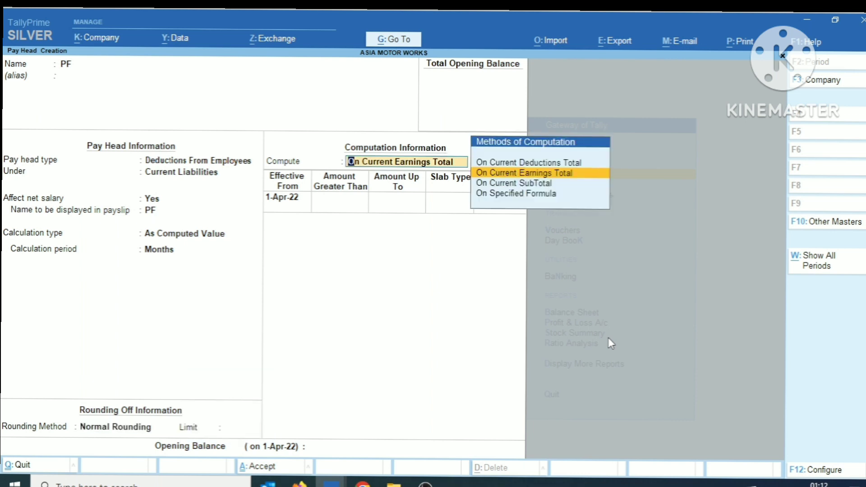
# - Compute PF On Specified Formula using only the BASIC SALARY pay head, effective from 1-Apr-22
pyautogui.press('Down')
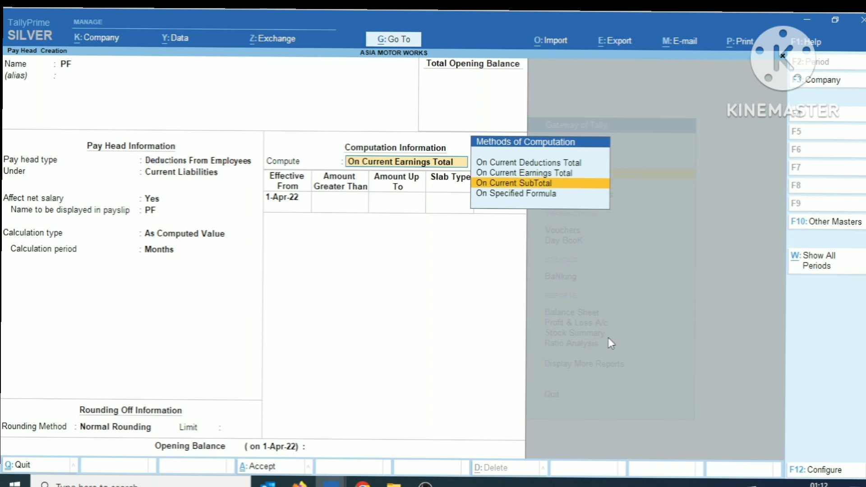
pyautogui.press('Down')
pyautogui.press('Return')
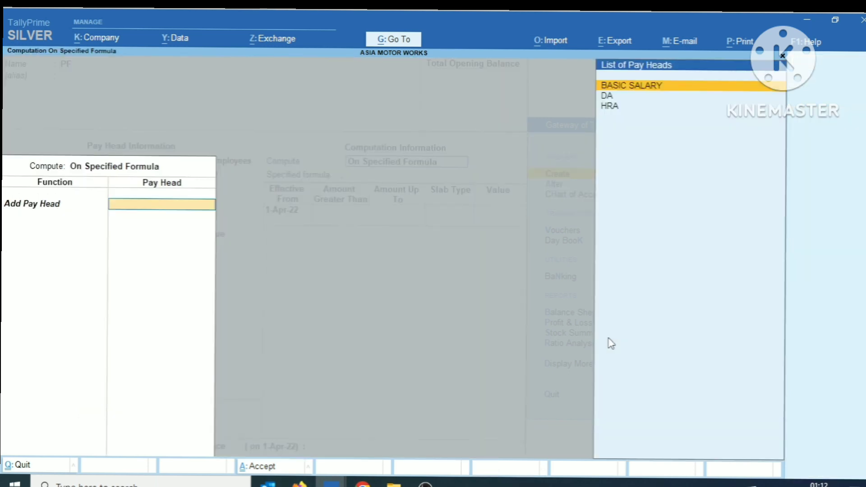
pyautogui.press('Return')
pyautogui.press('Return')
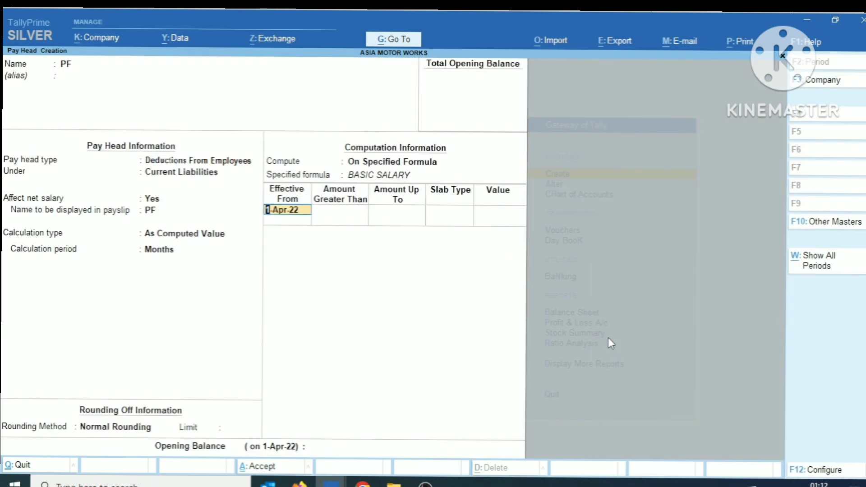
pyautogui.press('Return')
# - Add a PF slab for amounts up to 15,000 with slab type Percentage and value 5%
pyautogui.write('15000')
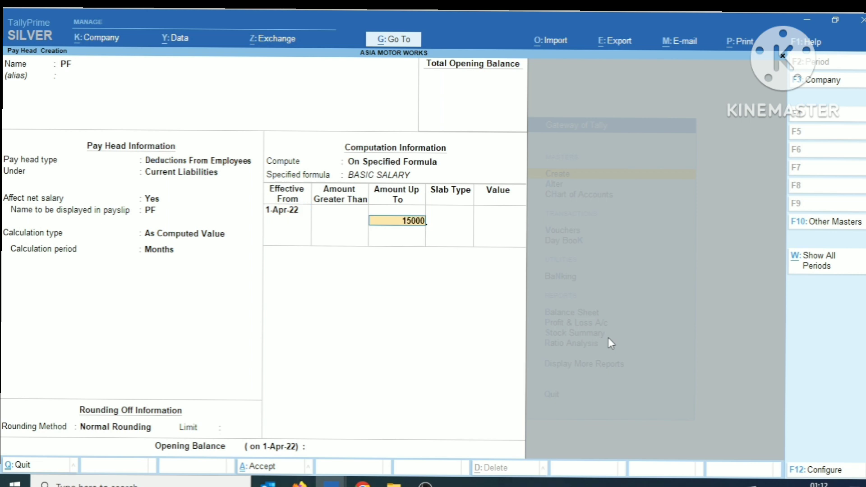
pyautogui.press('Return')
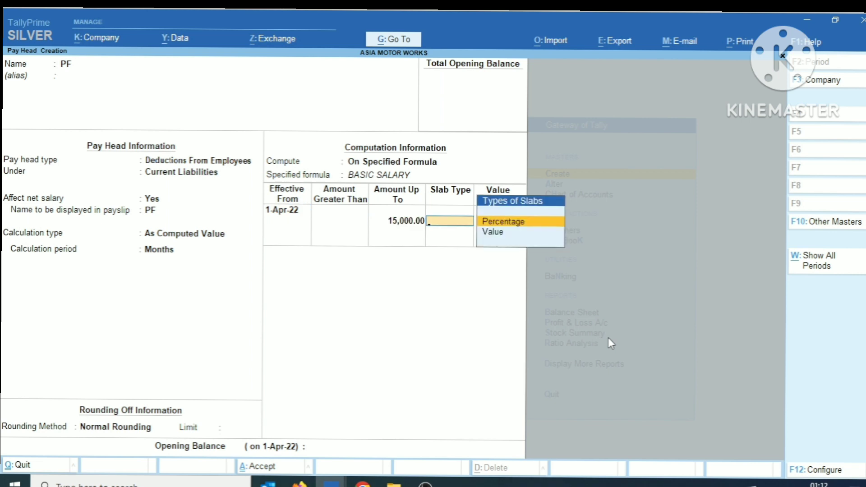
pyautogui.press('Return')
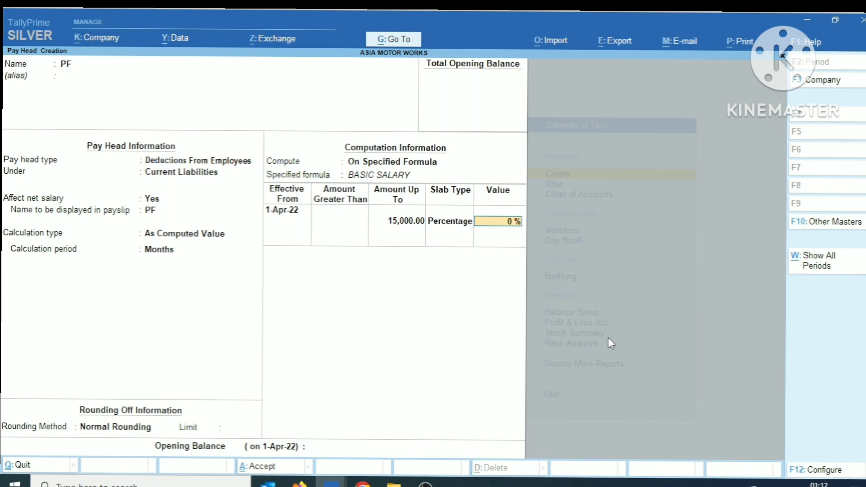
pyautogui.write('5')
pyautogui.press('Return')
# - Add a 10% Percentage slab for PF amounts above 15,000 with no upper limit, and save the pay head without an opening balance
pyautogui.press('Return')
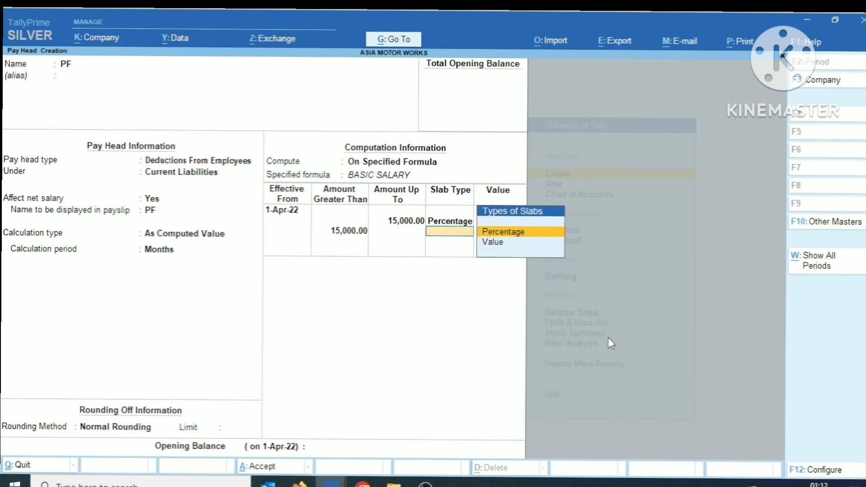
pyautogui.press('Return')
pyautogui.write('10')
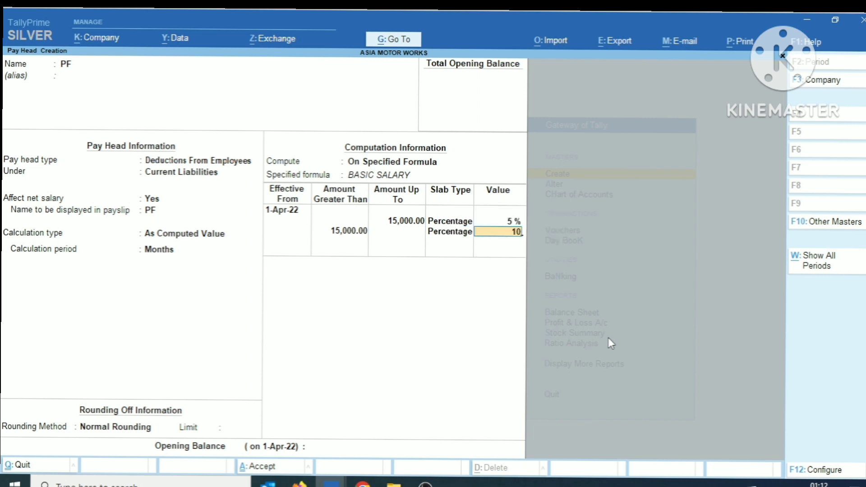
pyautogui.press('Return')
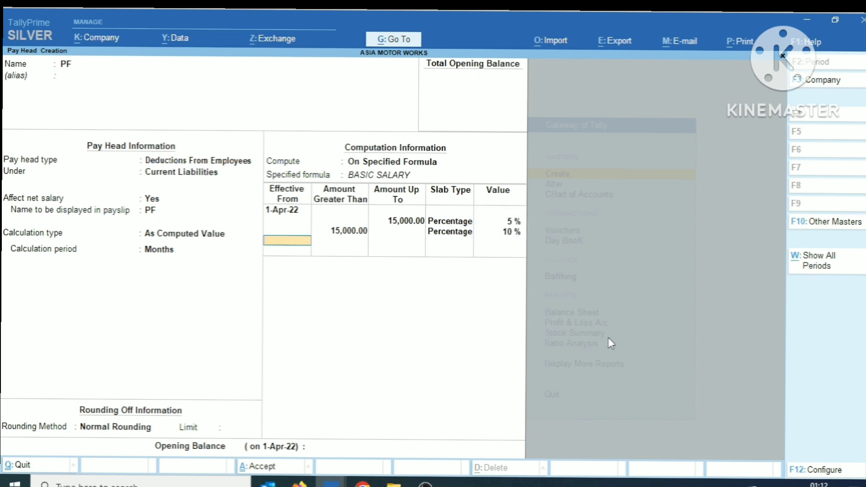
pyautogui.press('Return')
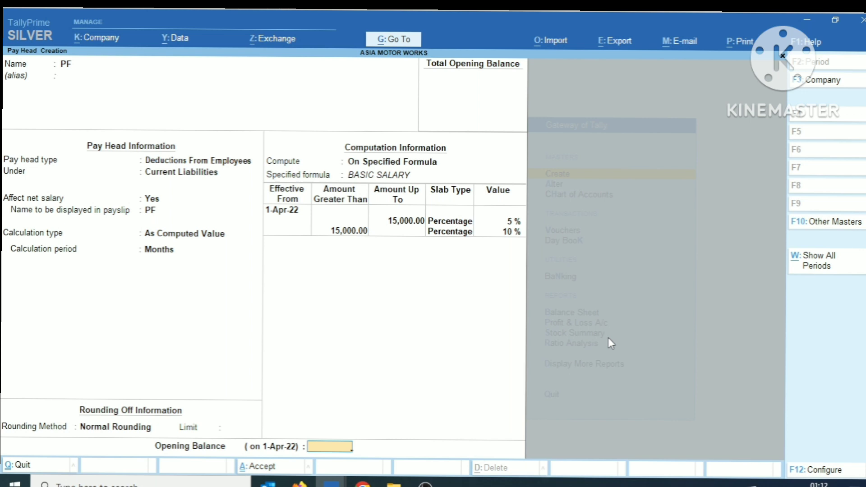
pyautogui.press('Return')
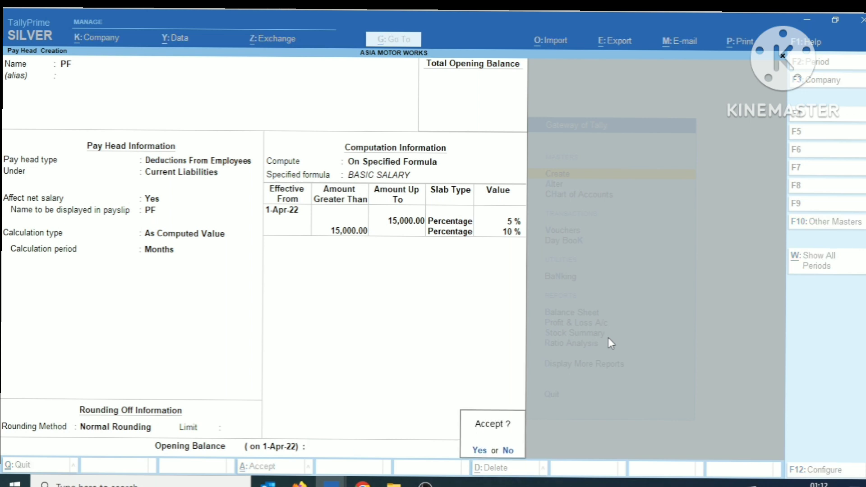
pyautogui.press('Return')
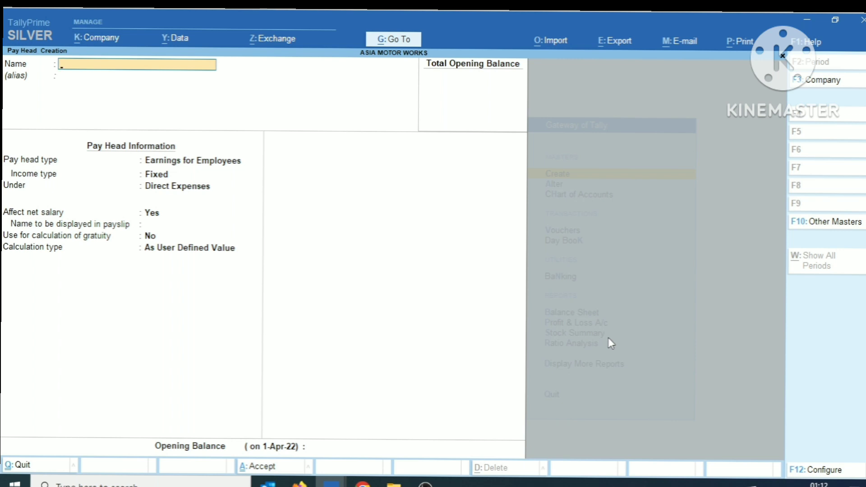
# - Start a pay head named ESIC of type Deductions From Employees, under Current Liabilities
pyautogui.write('ESIC')
pyautogui.press('Return')
pyautogui.press('Return')
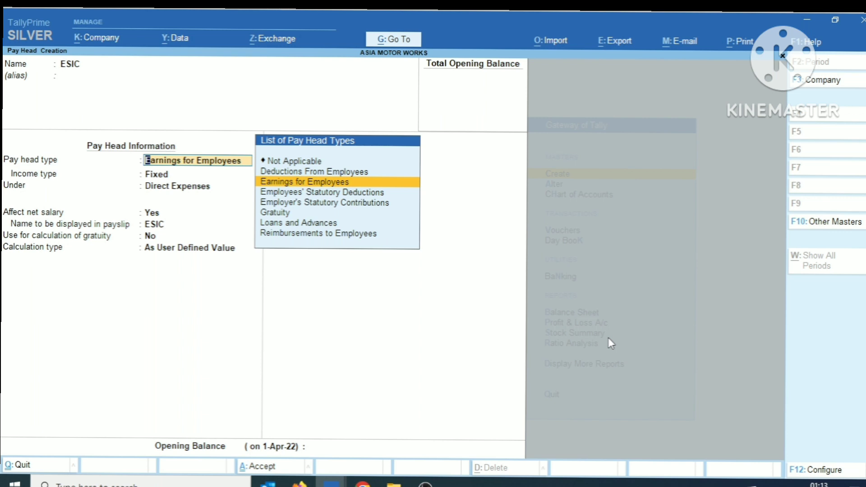
pyautogui.press('Up')
pyautogui.press('Return')
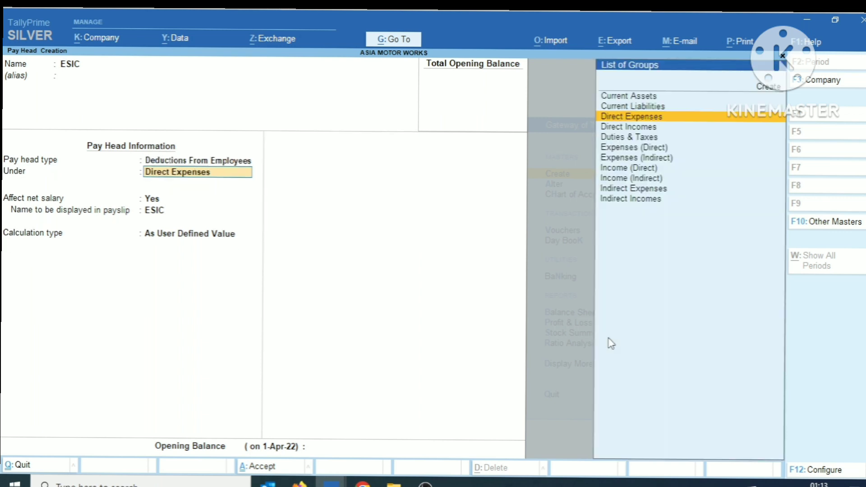
pyautogui.press('Up')
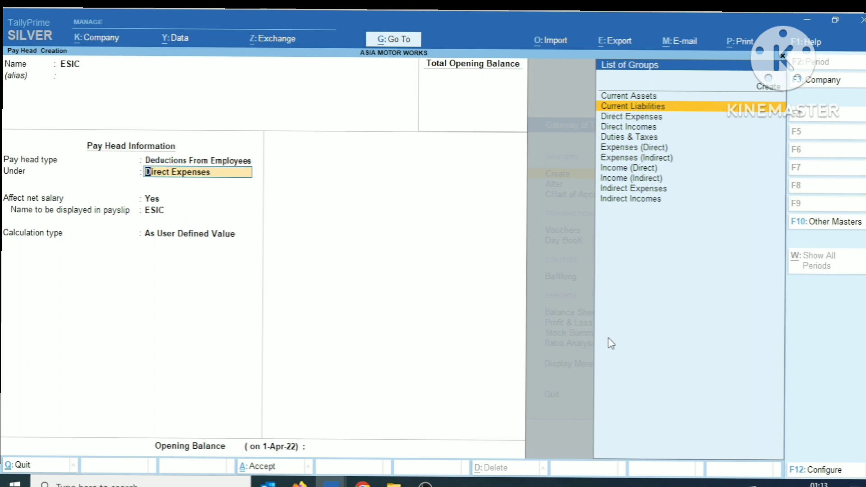
pyautogui.press('Return')
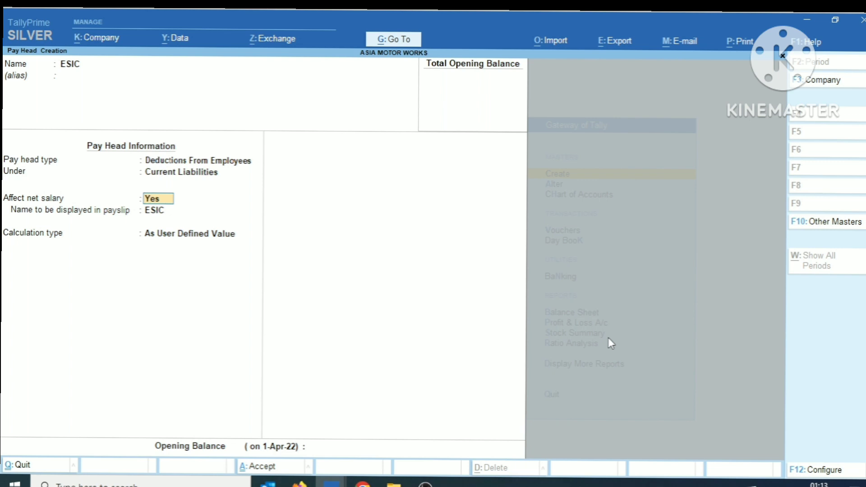
# - Set ESIC to affect net salary, with calculation type As Computed Value, period Months and Normal Rounding without a limit
pyautogui.press('Return')
pyautogui.press('Return')
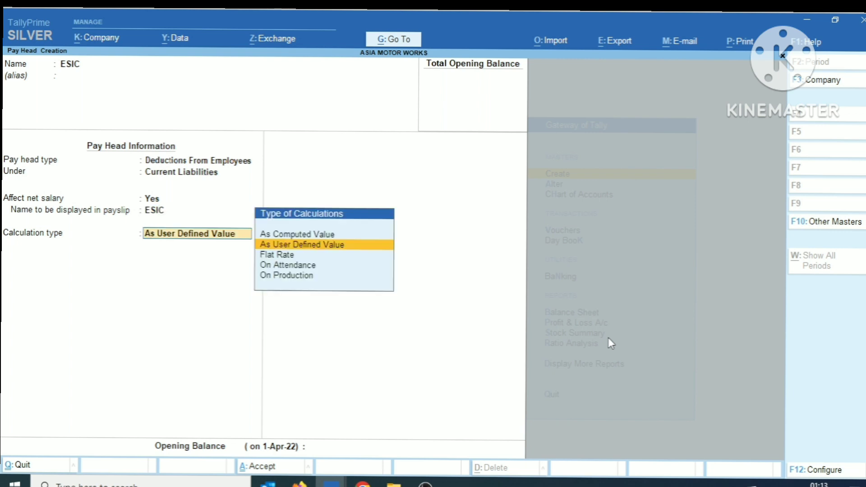
pyautogui.press('Up')
pyautogui.press('Return')
pyautogui.press('Return')
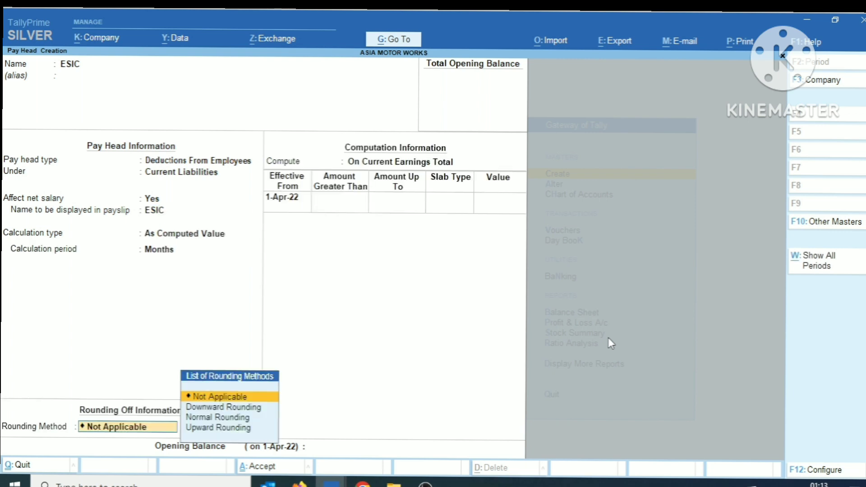
pyautogui.press('Down')
pyautogui.press('Down')
pyautogui.press('Return')
pyautogui.press('Return')
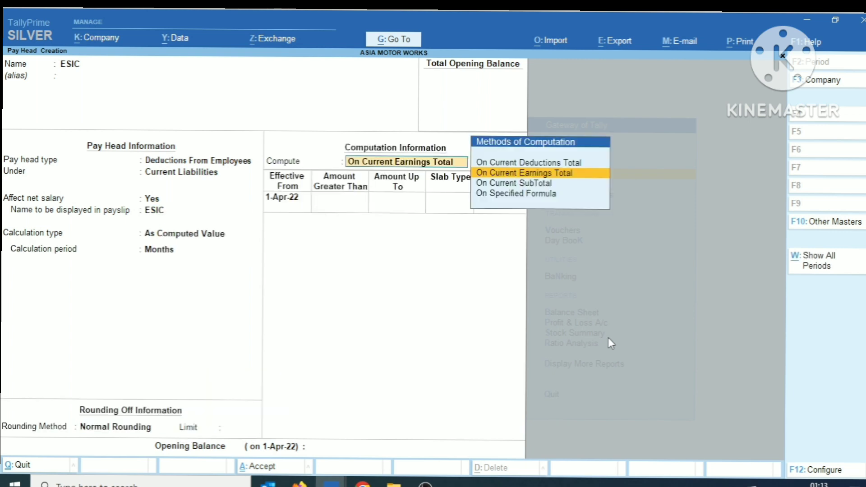
# - Compute ESIC On Specified Formula using only the BASIC SALARY pay head, effective from 1-Apr-22
pyautogui.press('Down')
pyautogui.press('Down')
pyautogui.press('Return')
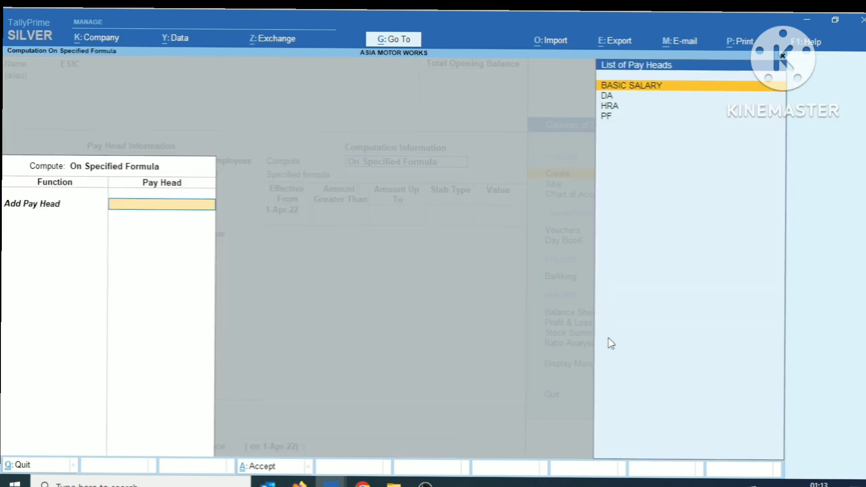
pyautogui.press('Return')
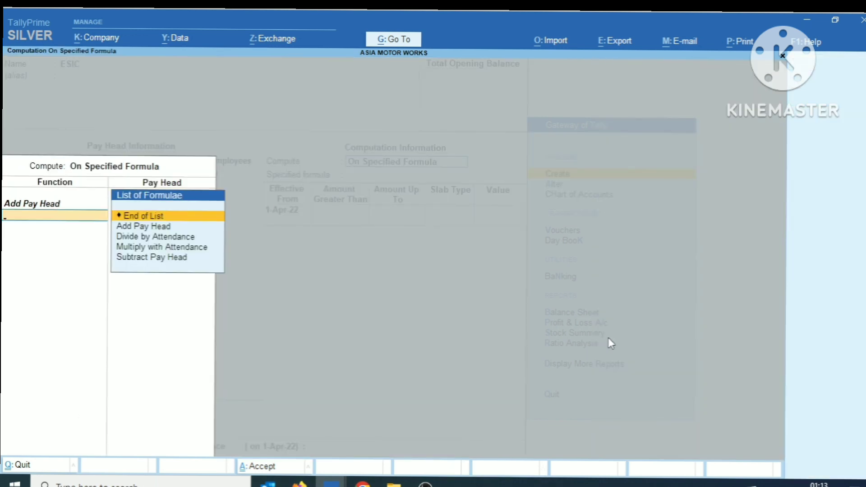
pyautogui.press('Return')
pyautogui.press('Return')
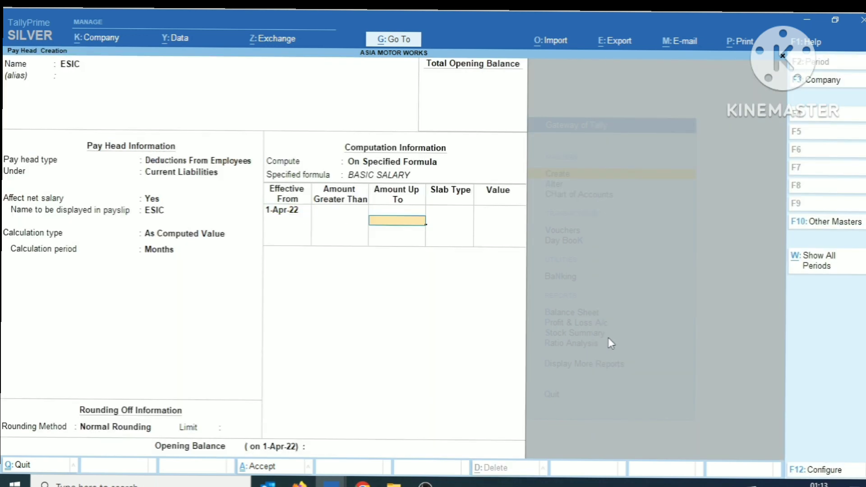
# - Add an ESIC slab for amounts up to 15,000 with slab type Percentage and value 4.75%
pyautogui.write('15000')
pyautogui.press('Return')
pyautogui.press('Return')
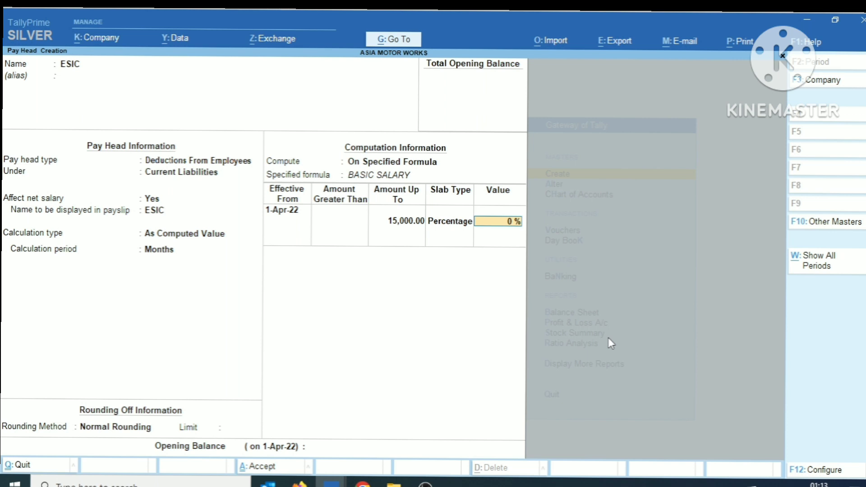
pyautogui.write('.')
pyautogui.write('7')
pyautogui.press('BackSpace')
pyautogui.write('4.75')
pyautogui.press('Return')
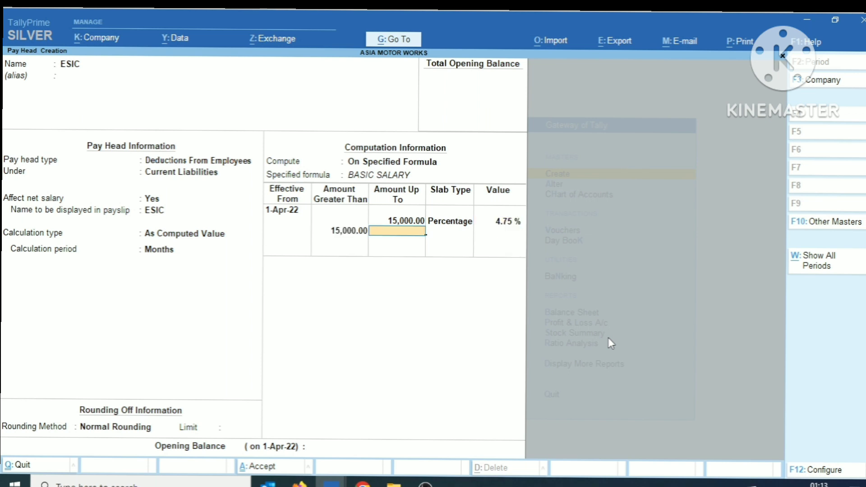
# - Add a 4.75% Percentage slab for ESIC amounts above 15,000 with no upper limit, and save the pay head without an opening balance
pyautogui.press('Return')
pyautogui.press('Return')
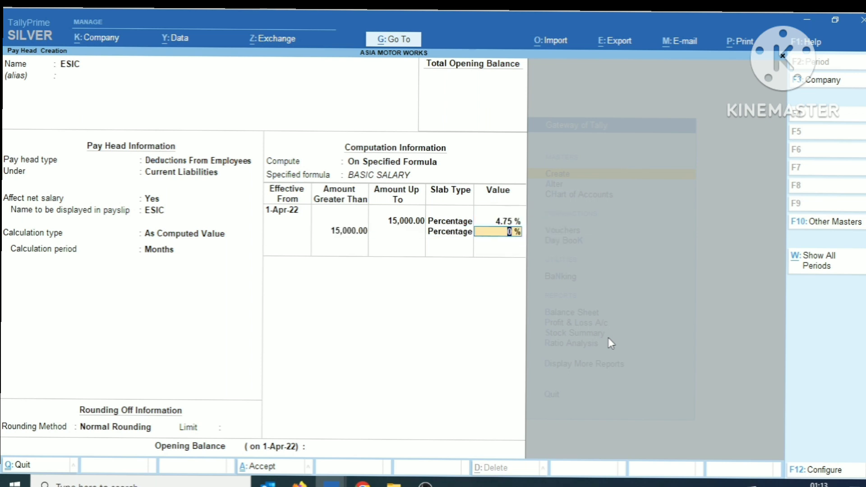
pyautogui.write('4.75')
pyautogui.press('Return')
pyautogui.press('Return')
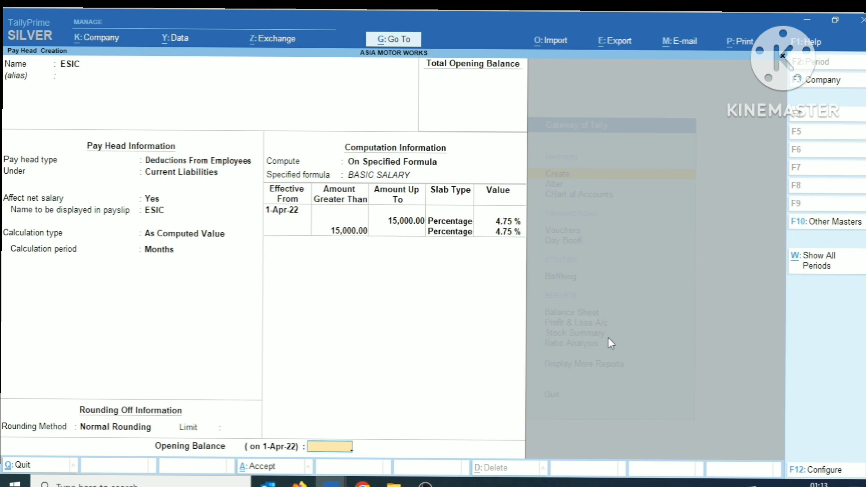
pyautogui.press('Return')
pyautogui.press('Return')
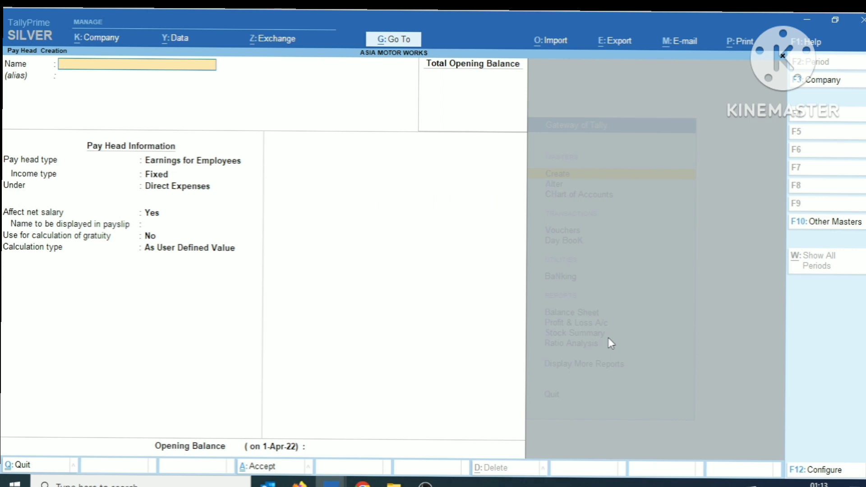
# - Start a pay head named LEAVE of type Deductions From Employees, under Current Liabilities
pyautogui.write('LEAVE')
pyautogui.press('Return')
pyautogui.press('Return')
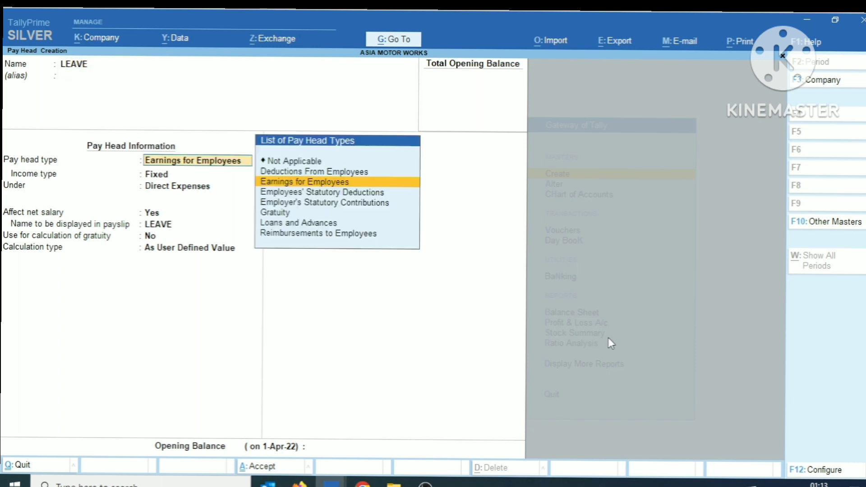
pyautogui.press('Up')
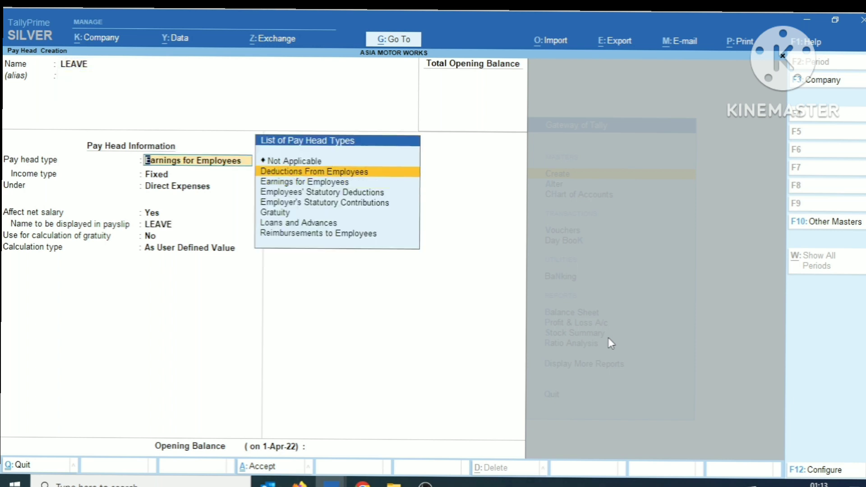
pyautogui.press('Return')
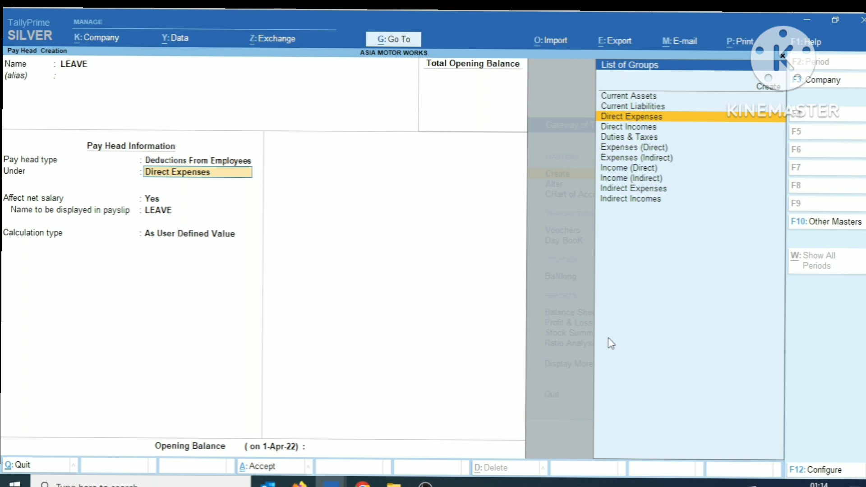
pyautogui.press('Up')
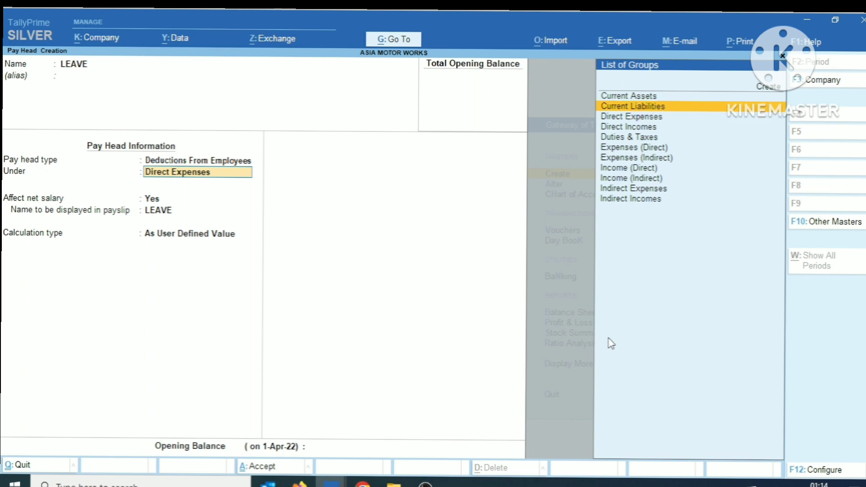
pyautogui.press('Return')
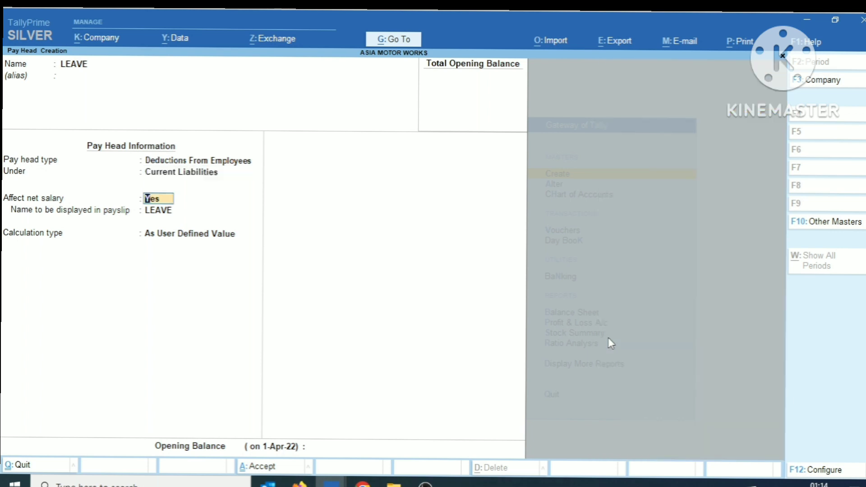
# - Let LEAVE affect net salary and calculate it On Attendance, with LEAVE as leave without pay and Days as calculation period
pyautogui.press('Return')
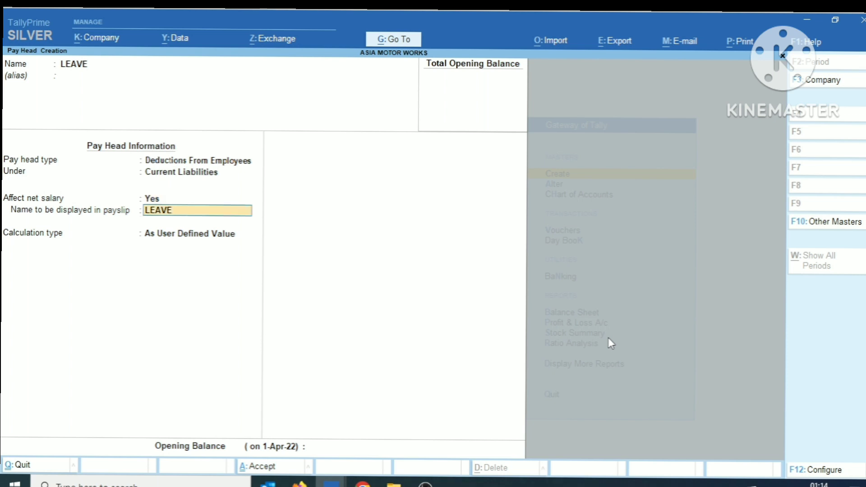
pyautogui.press('Return')
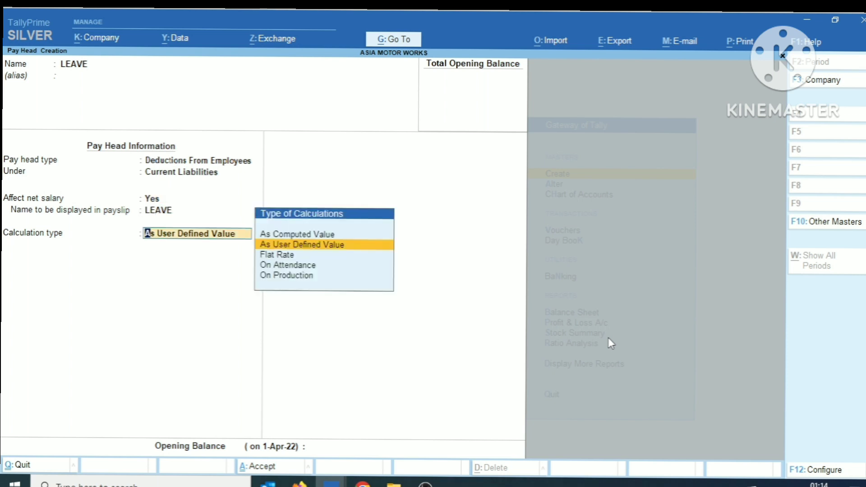
pyautogui.press('Down')
pyautogui.press('Down')
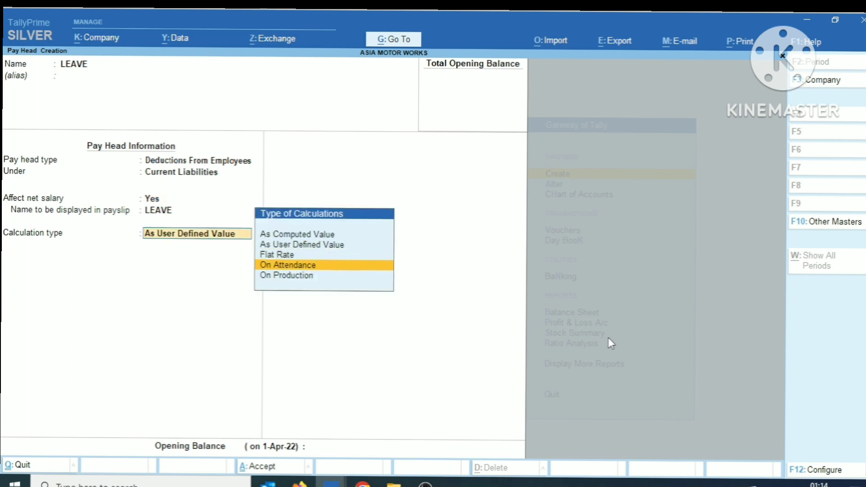
pyautogui.press('Return')
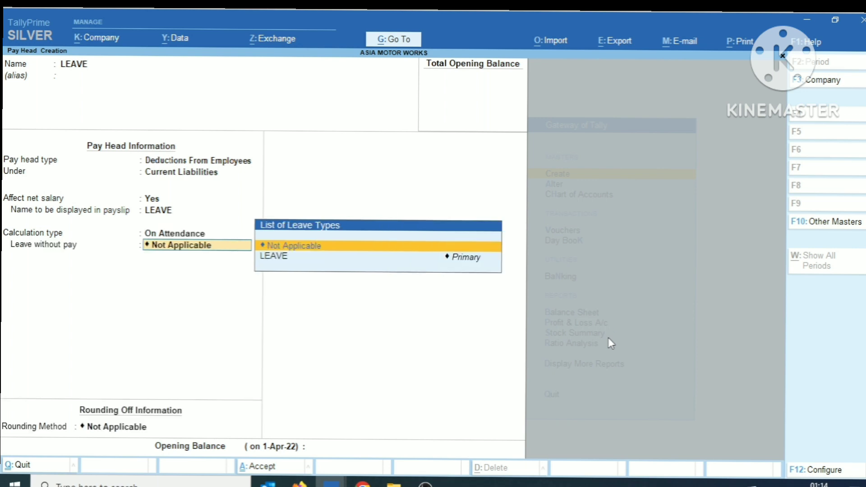
pyautogui.press('Down')
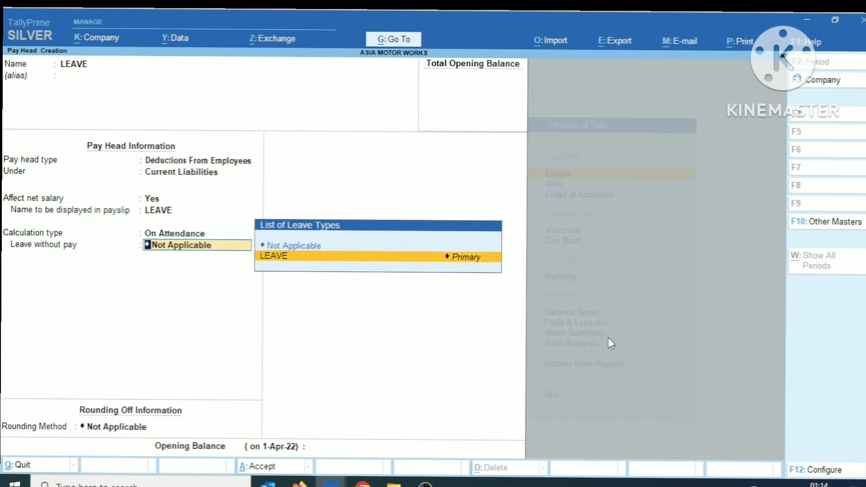
pyautogui.press('Return')
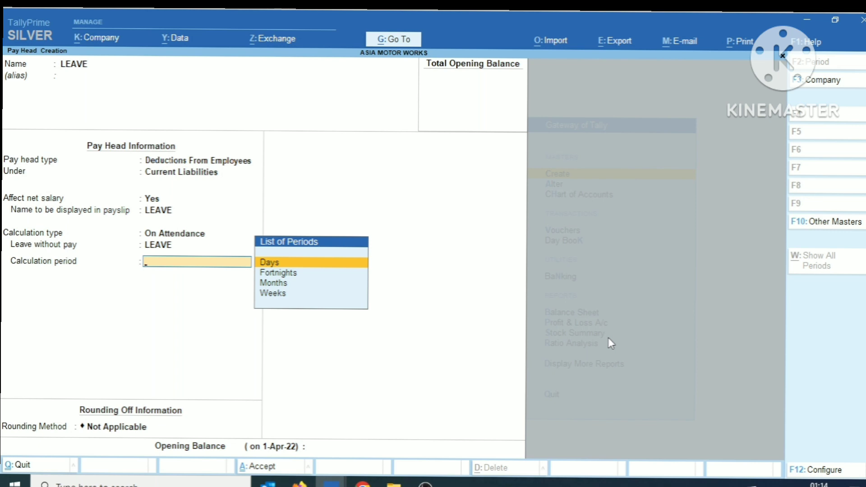
pyautogui.press('Return')
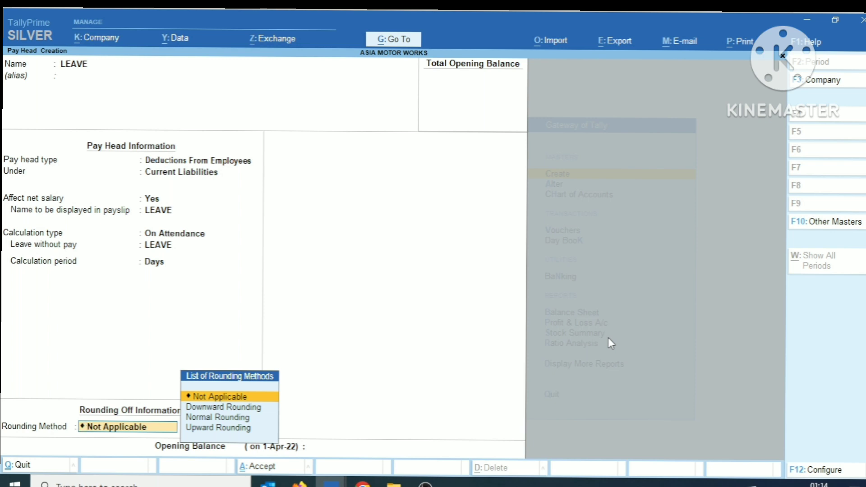
# - Set Normal Rounding without a limit for LEAVE and save the pay head without an opening balance
pyautogui.press('Down')
pyautogui.press('Down')
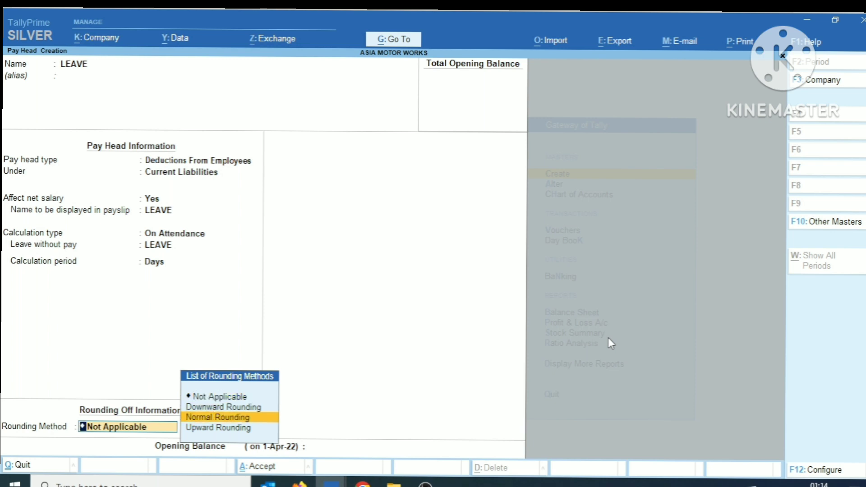
pyautogui.press('Return')
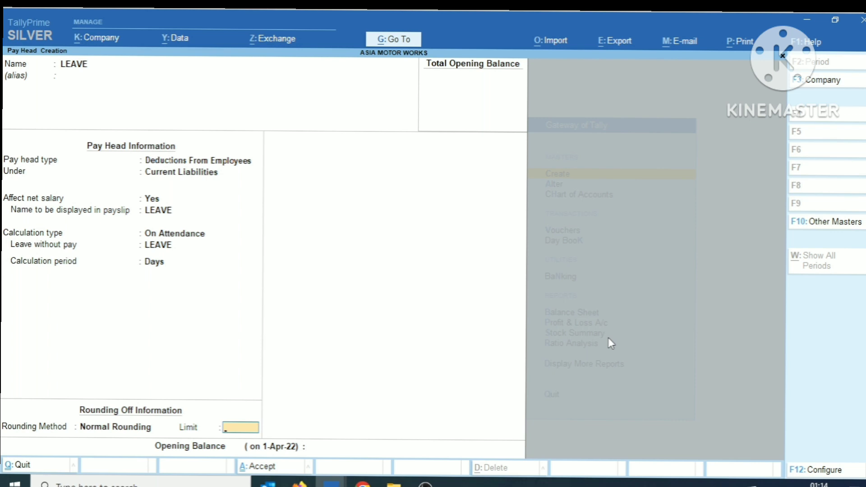
pyautogui.press('Return')
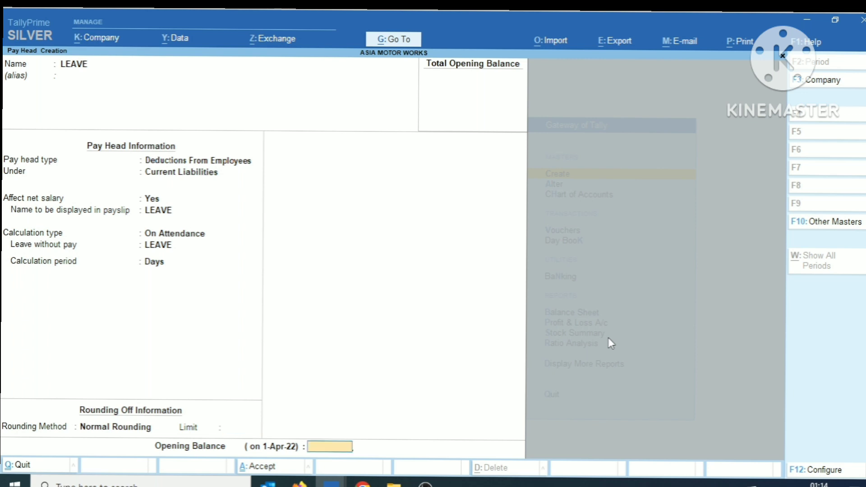
pyautogui.press('Return')
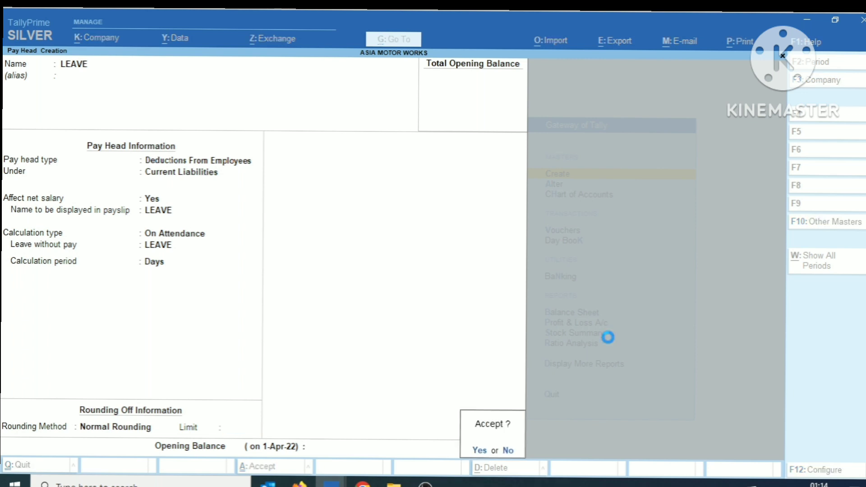
pyautogui.press('Return')
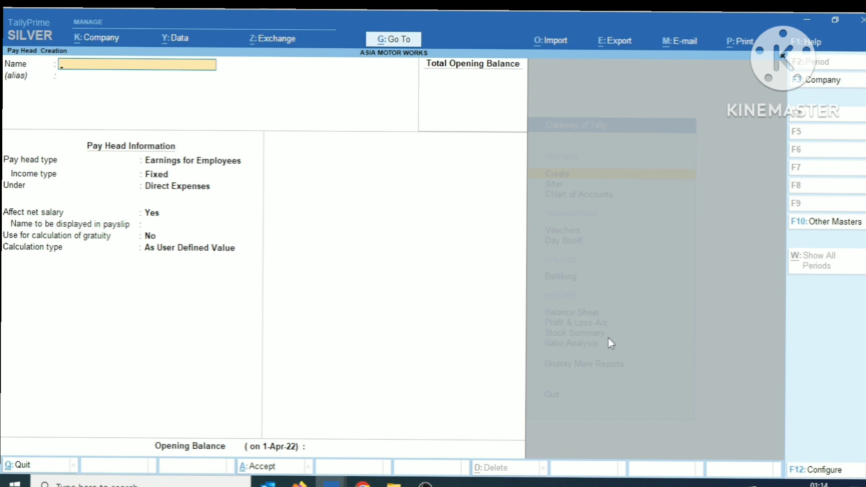
# - Start a pay head named OVER TIME of type Earnings for Employees, income type Variable, under Indirect Expenses, affecting net salary
pyautogui.write('OVER TIME')
pyautogui.press('Return')
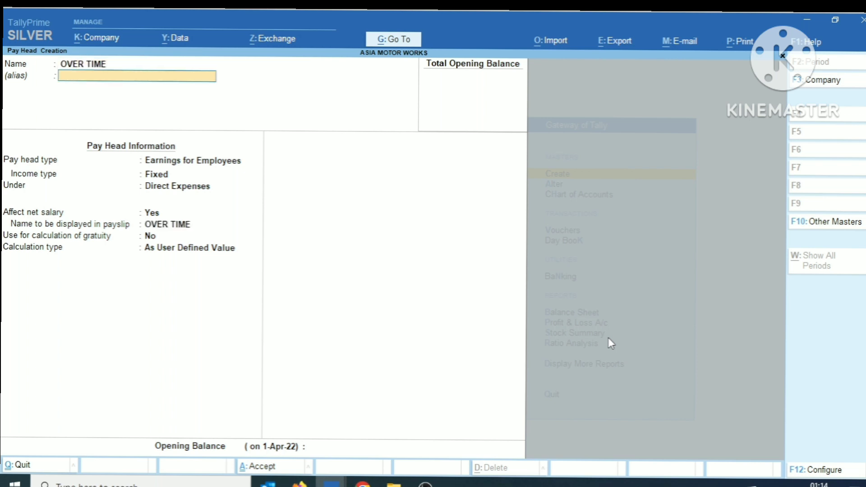
pyautogui.press('Return')
pyautogui.press('Return')
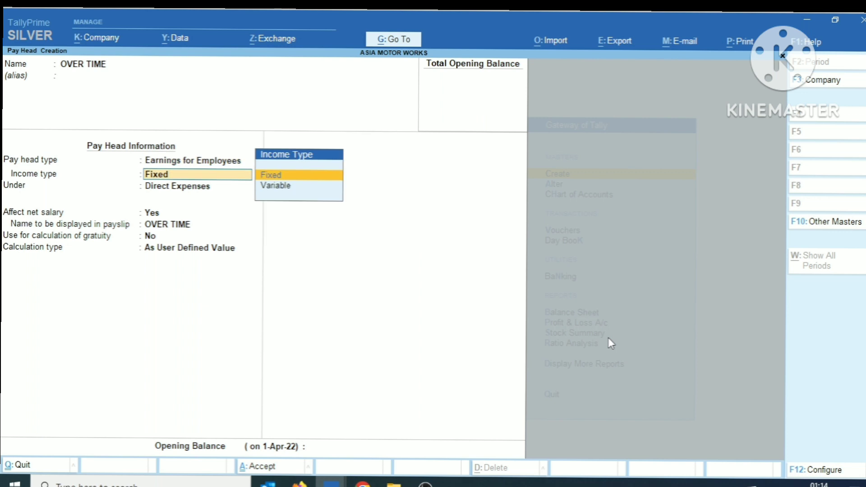
pyautogui.press('Down')
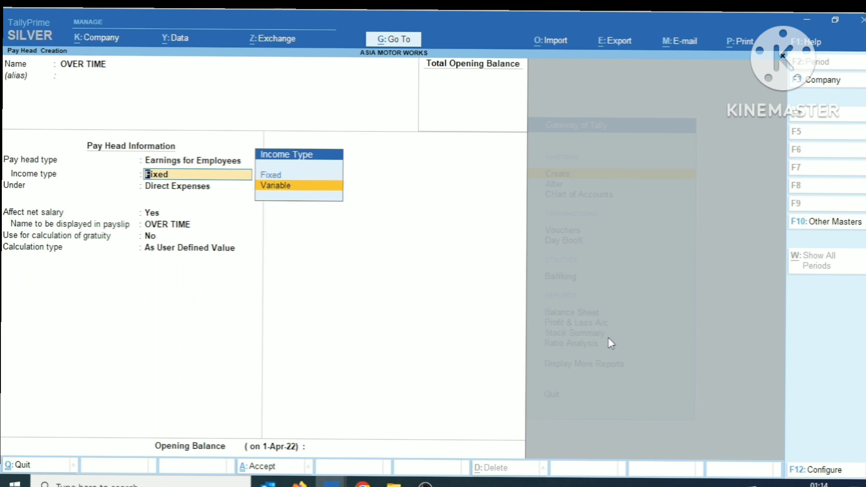
pyautogui.press('Return')
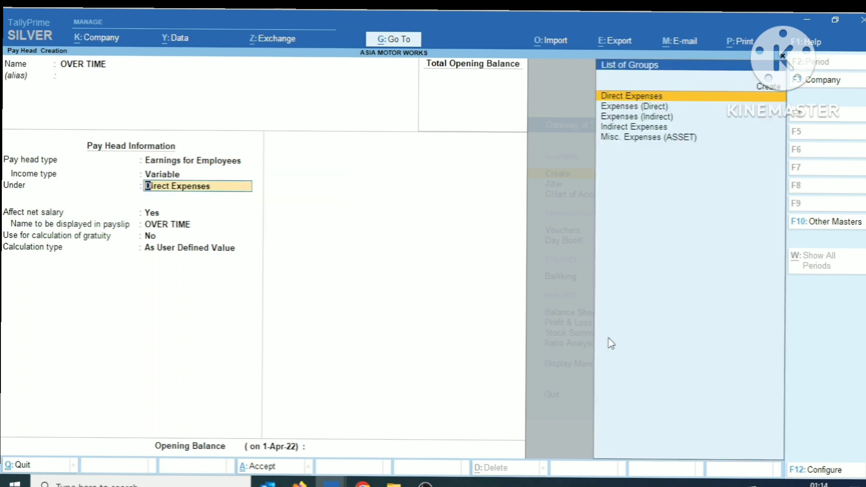
pyautogui.press('Down')
pyautogui.press('Down')
pyautogui.press('Down')
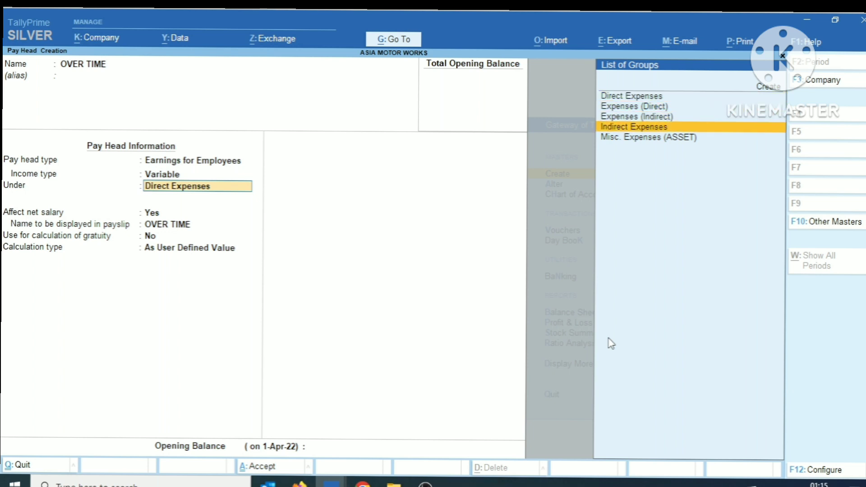
pyautogui.press('Return')
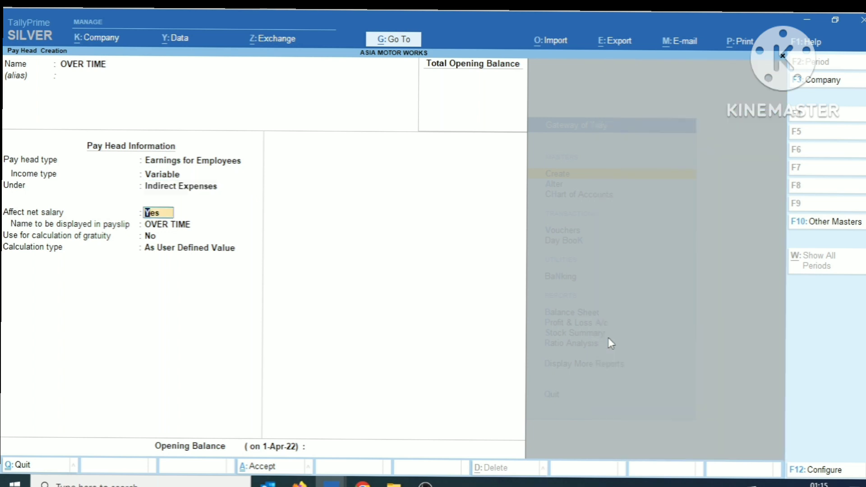
pyautogui.press('Return')
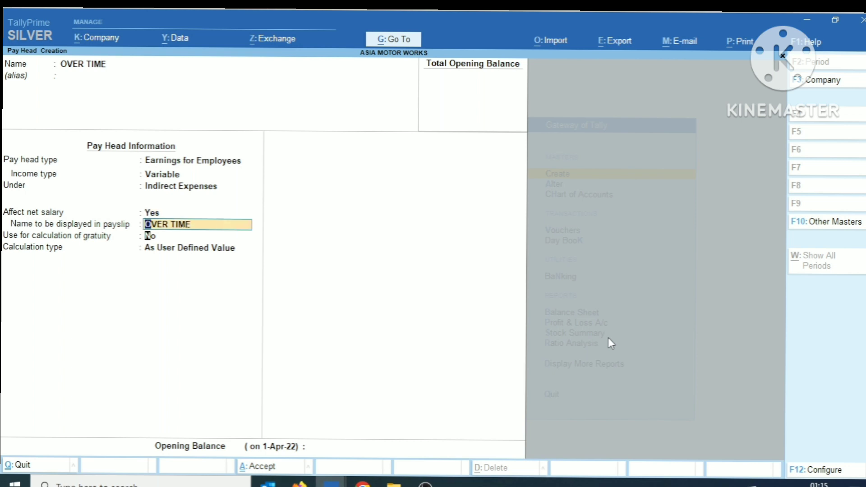
# - Keep OVER TIME as the payslip name, exclude it from gratuity, and calculate it On Production with production type OVER TIME
pyautogui.press('Return')
pyautogui.press('Return')
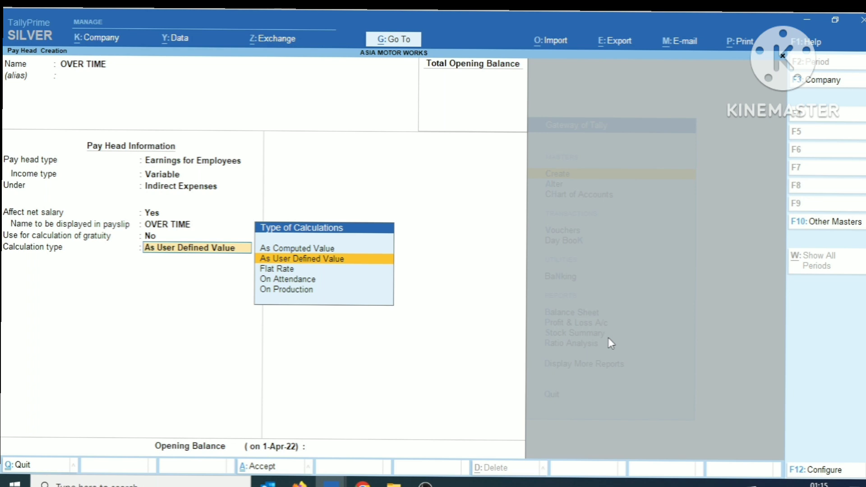
pyautogui.press('Down')
pyautogui.press('Down')
pyautogui.press('Down')
pyautogui.press('Return')
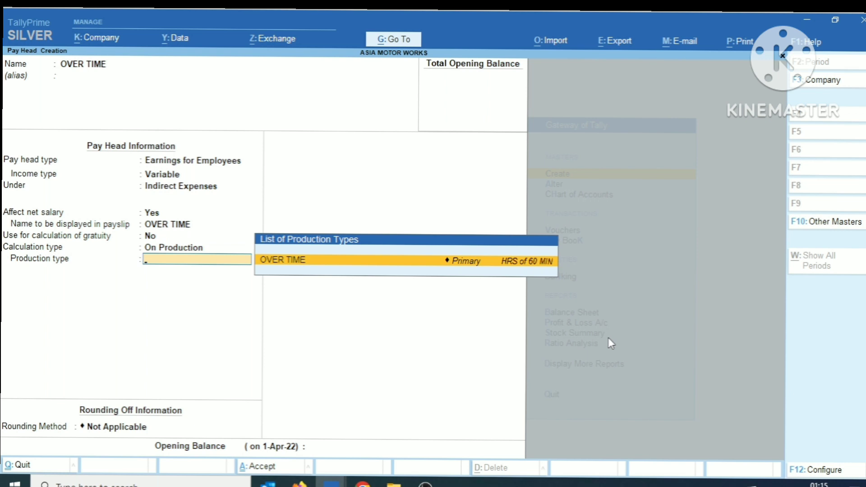
pyautogui.press('Return')
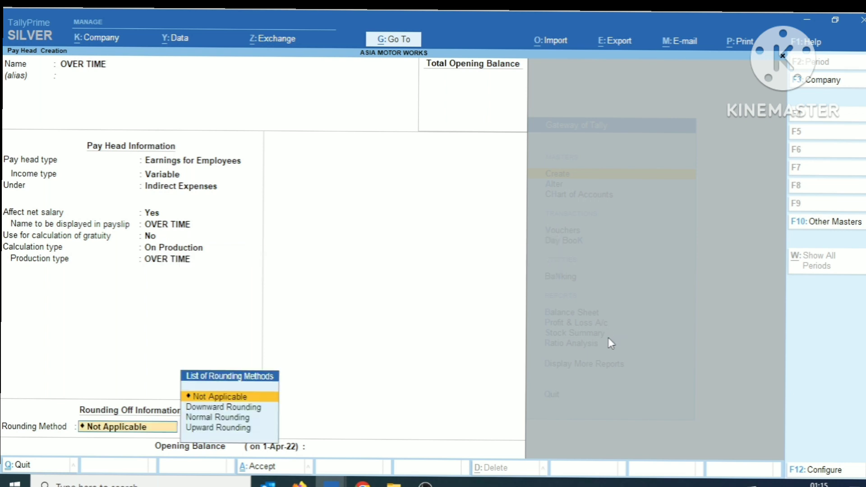
# - Set Normal Rounding without a limit for OVER TIME and save the pay head without an opening balance
pyautogui.press('Down')
pyautogui.press('Down')
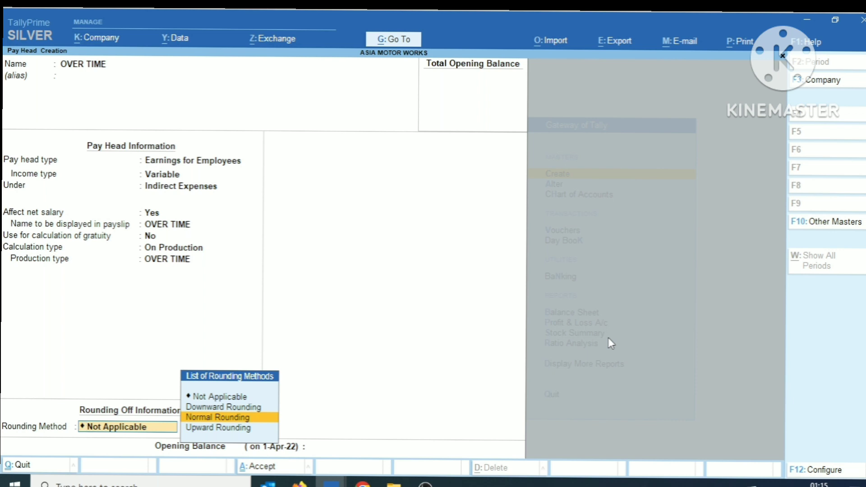
pyautogui.press('Return')
pyautogui.press('Return')
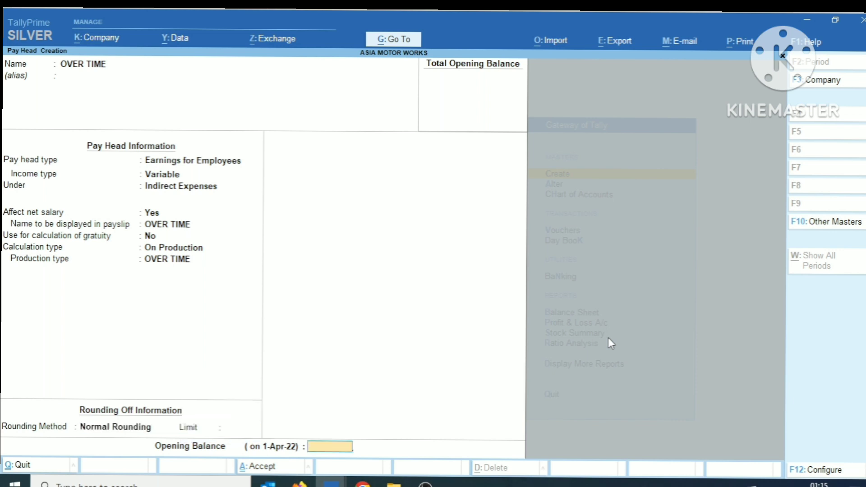
pyautogui.press('Return')
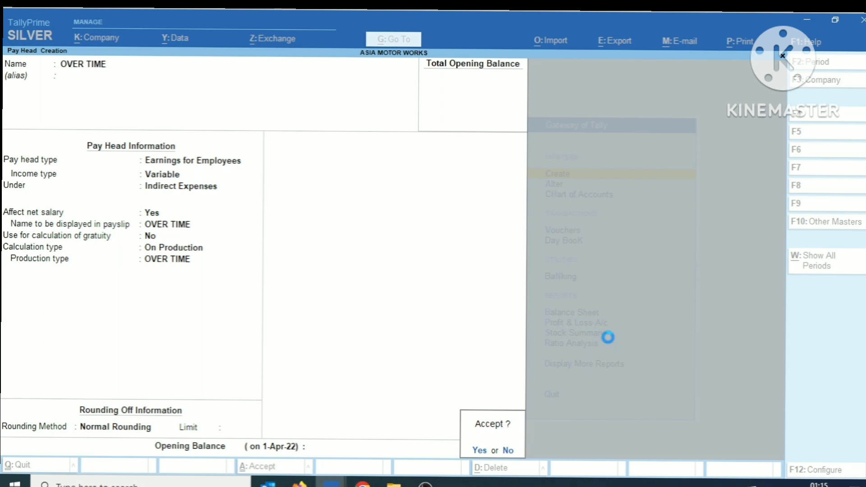
pyautogui.press('Return')
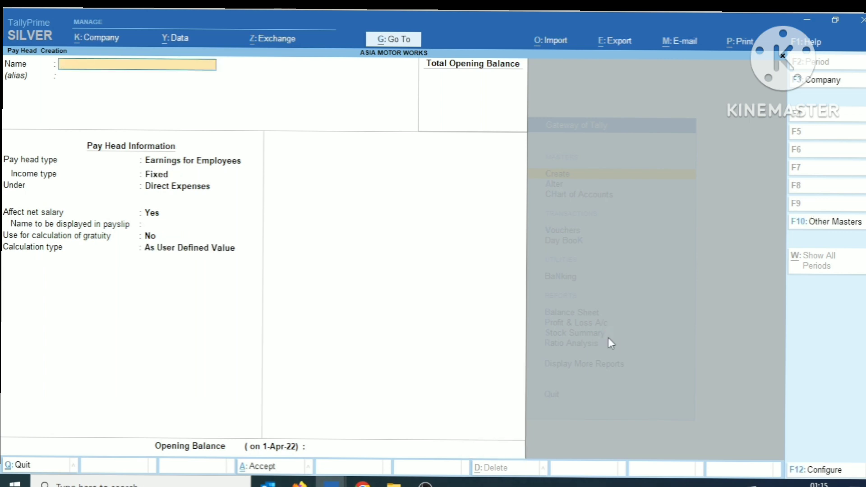
# - Create a pay head named SALARY PAYBLE with type Not Applicable under Current Liabilities, without an opening balance
pyautogui.write('SALARY PAYBLE')
pyautogui.press('Return')
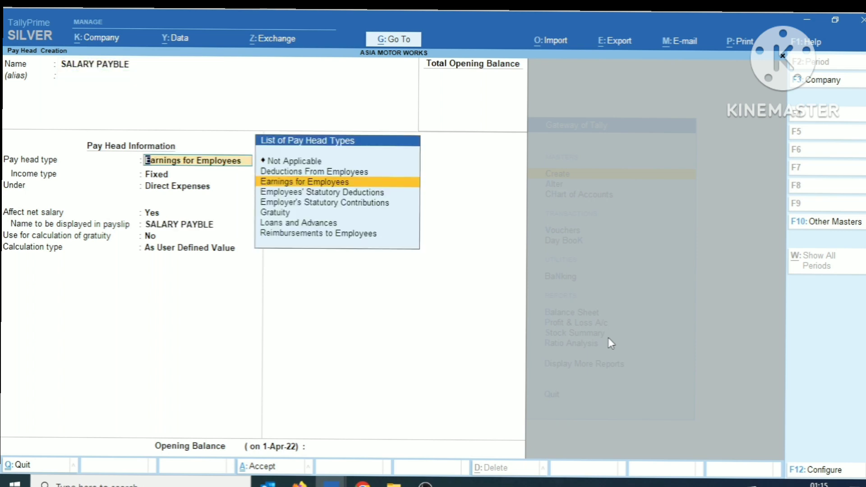
pyautogui.press('Up')
pyautogui.press('Up')
pyautogui.press('Return')
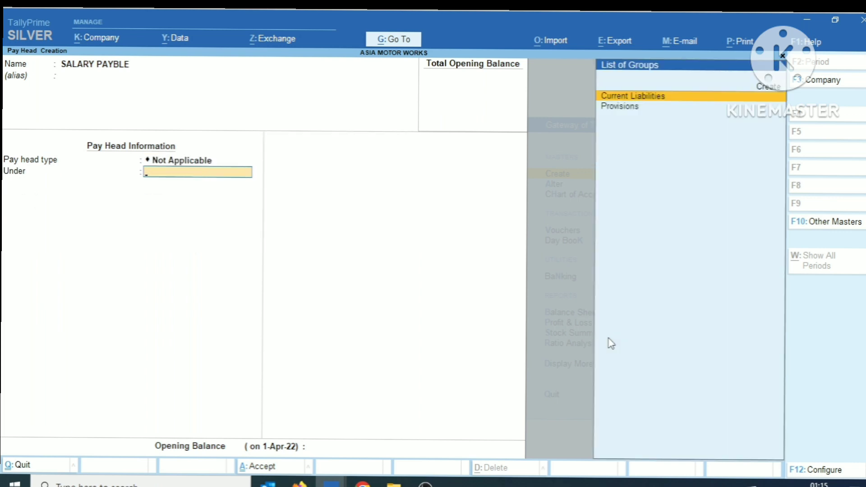
pyautogui.press('Return')
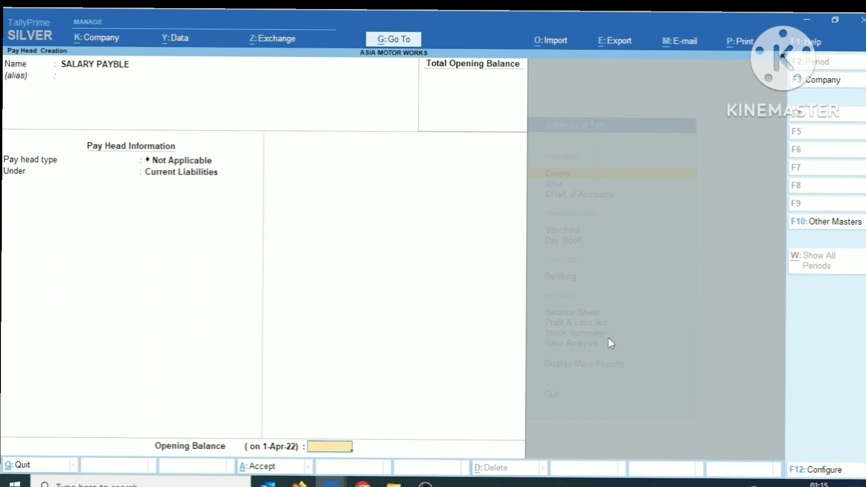
pyautogui.press('Return')
pyautogui.press('Return')
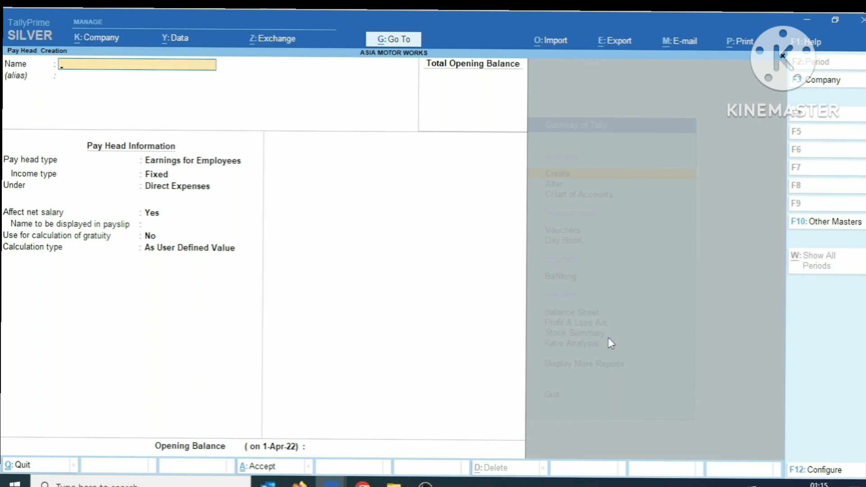
# - Leave pay head creation and start a new employee master, entering the employee's full name without an alias
pyautogui.press('Escape')
pyautogui.press('Return')
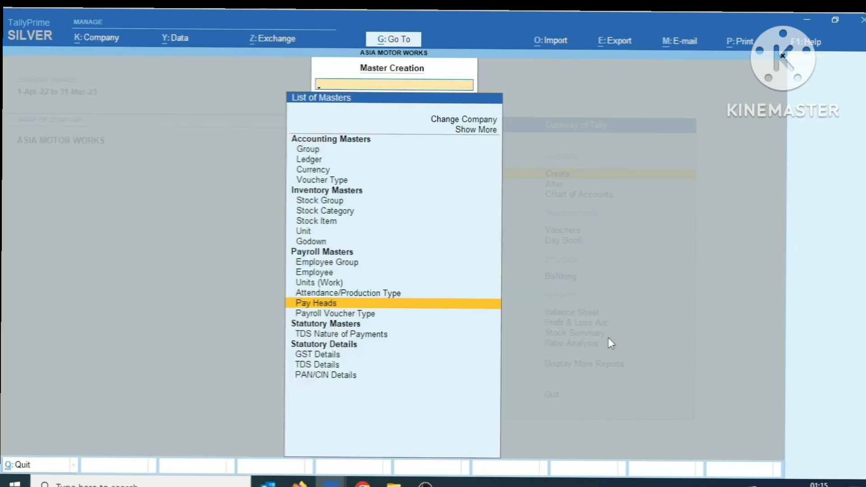
pyautogui.press('Up')
pyautogui.press('Up')
pyautogui.press('Up')
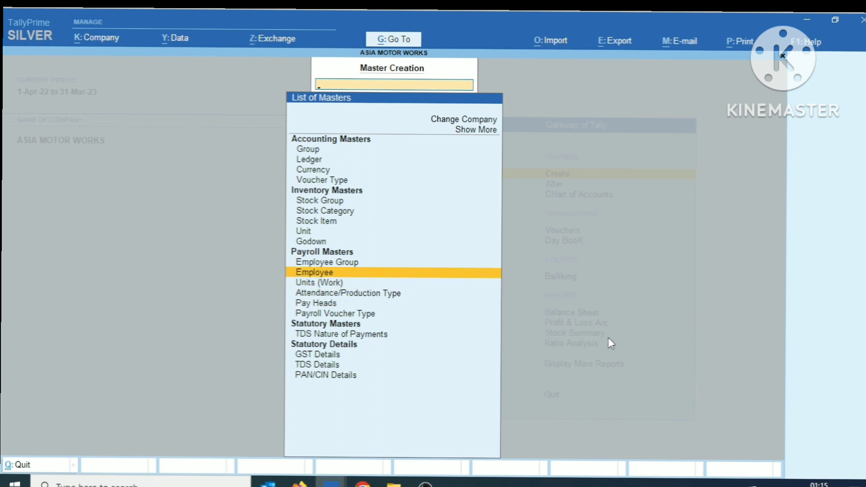
pyautogui.press('Return')
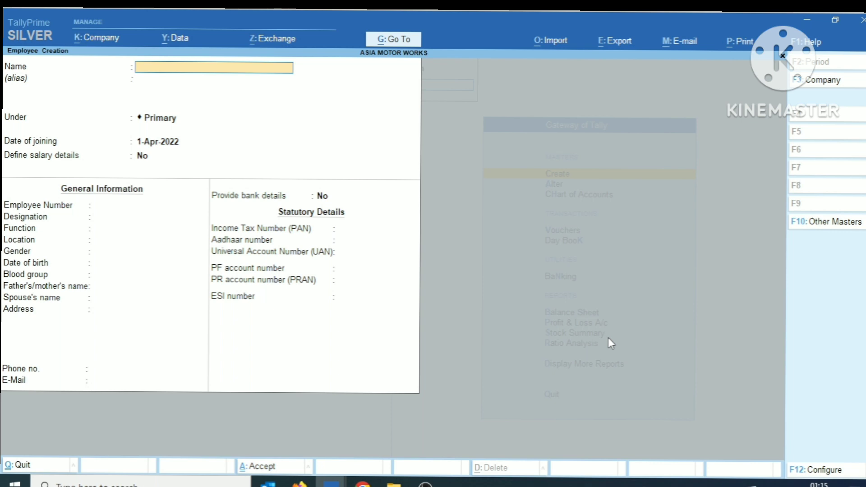
pyautogui.write('RANJIT KUMAR')
pyautogui.press('Return')
pyautogui.press('Return')
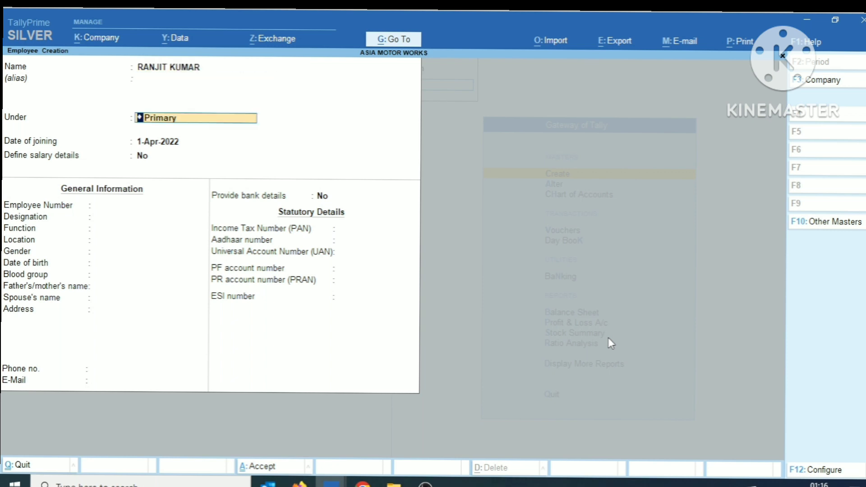
# - Place the employee under SALES DEPARTMENT and keep 1-Apr-2022 as the date of joining
pyautogui.press('BackSpace')
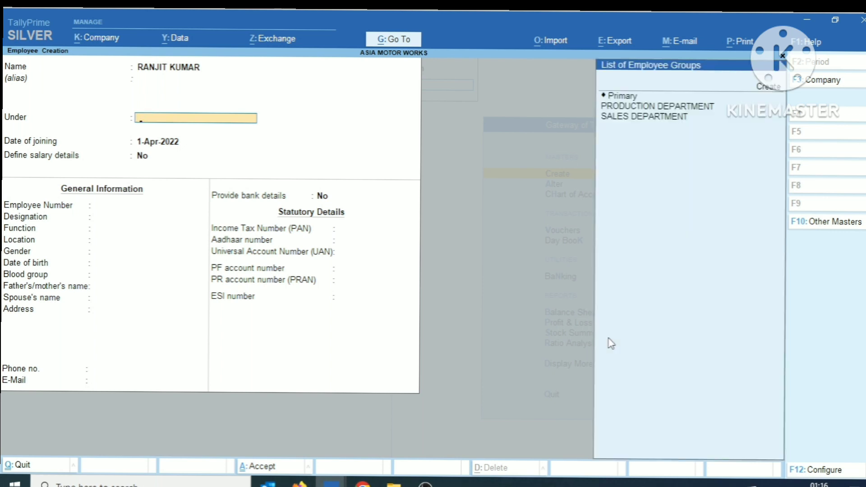
pyautogui.press('Down')
pyautogui.press('Down')
pyautogui.press('Down')
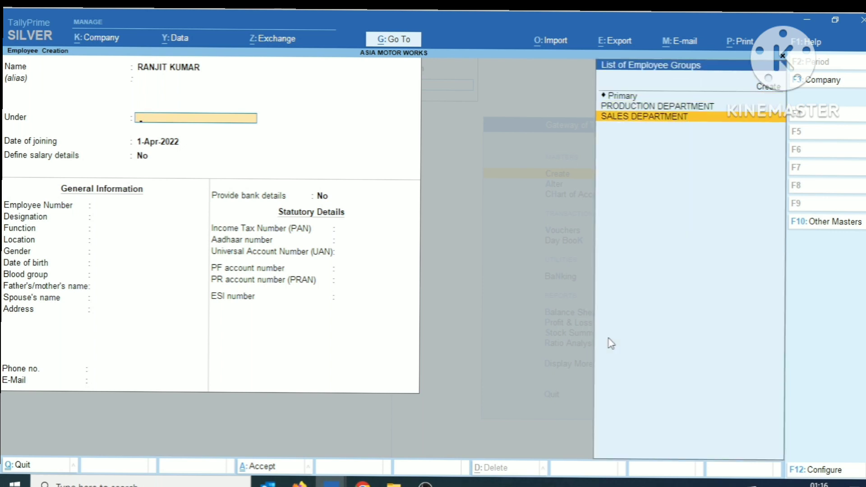
pyautogui.press('Return')
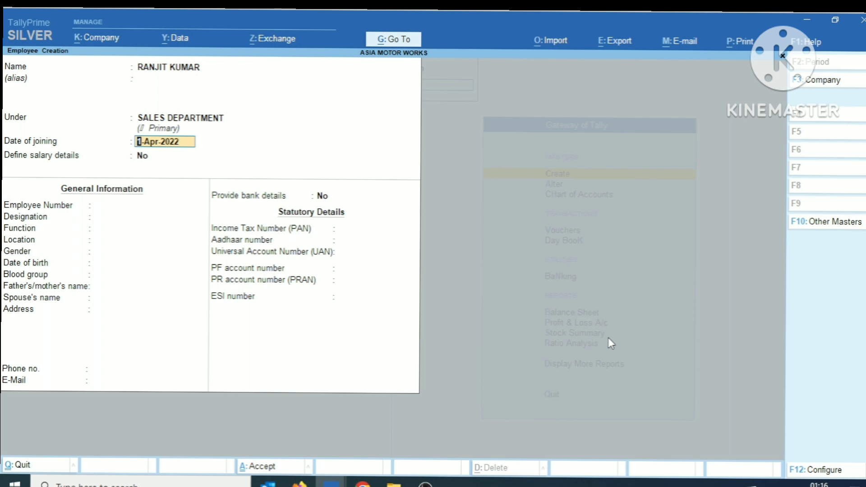
pyautogui.press('Return')
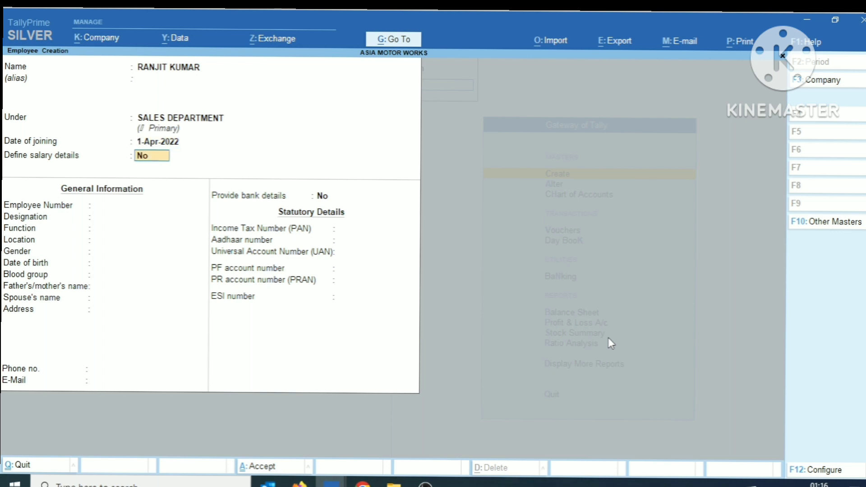
# - Set Define salary details to Yes for the employee and open the salary details
pyautogui.press('Return')
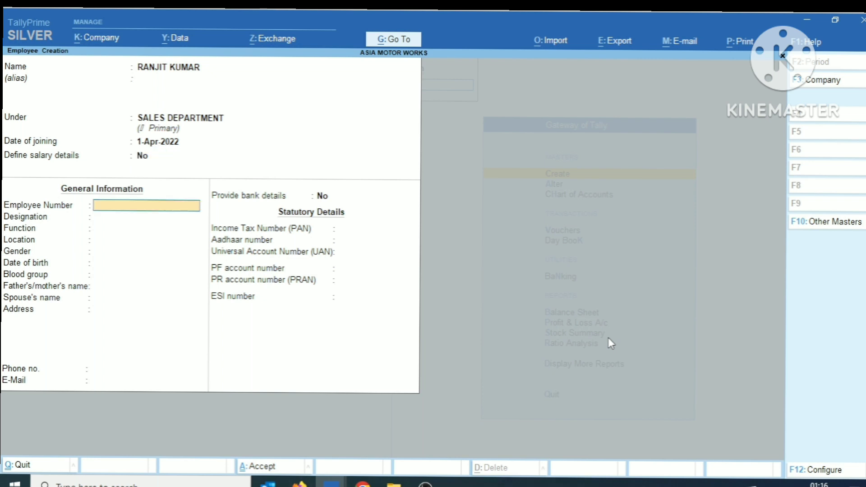
pyautogui.press('BackSpace')
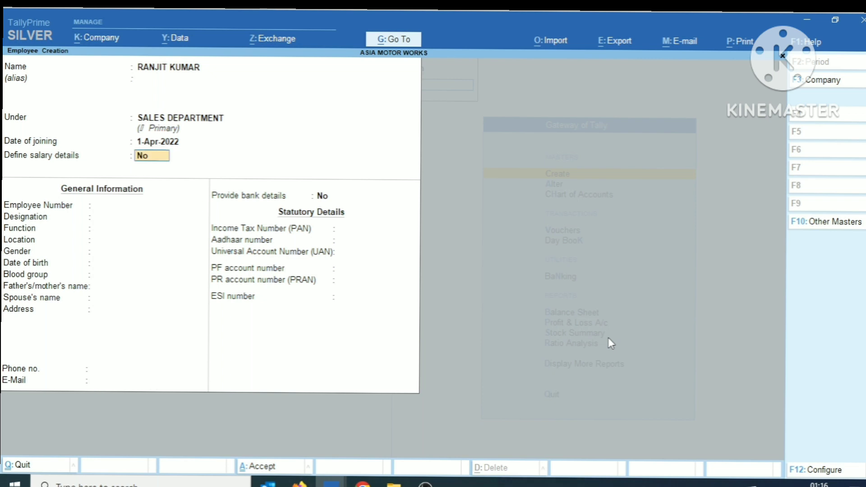
pyautogui.write('Y')
pyautogui.press('Return')
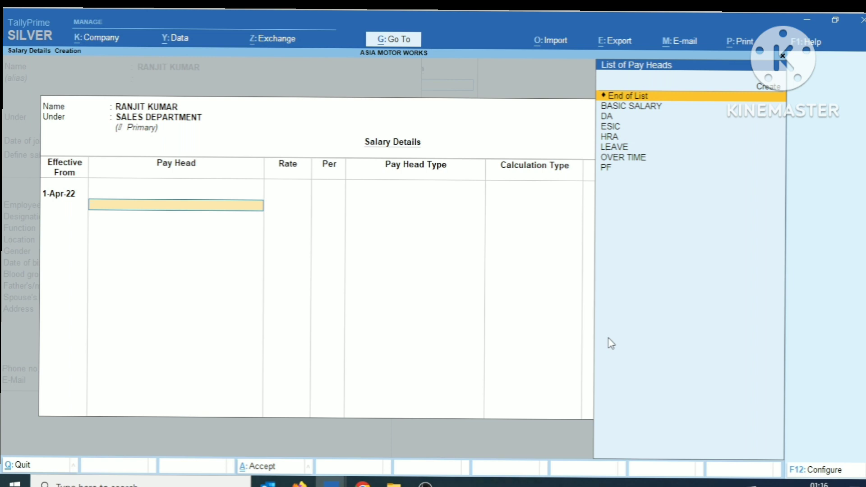
# - Add the pay heads BASIC SALARY, DA, ESIC and HRA to the employee's salary details effective 1-Apr-22
pyautogui.press('Down')
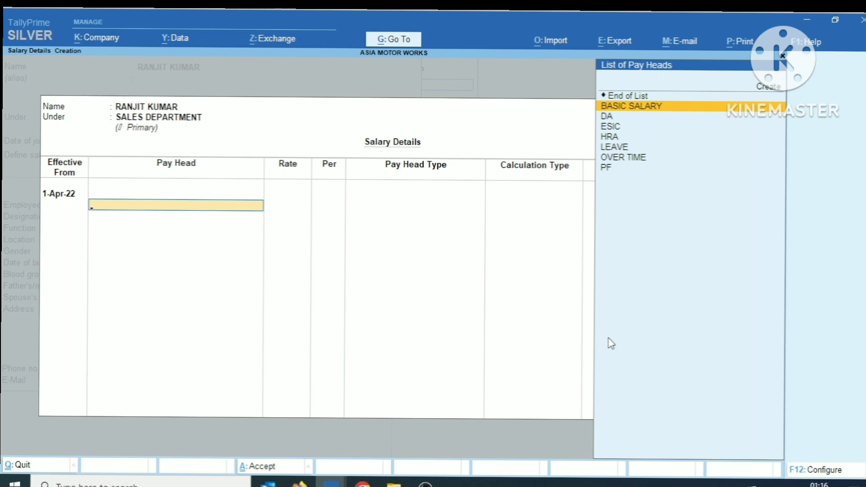
pyautogui.press('Return')
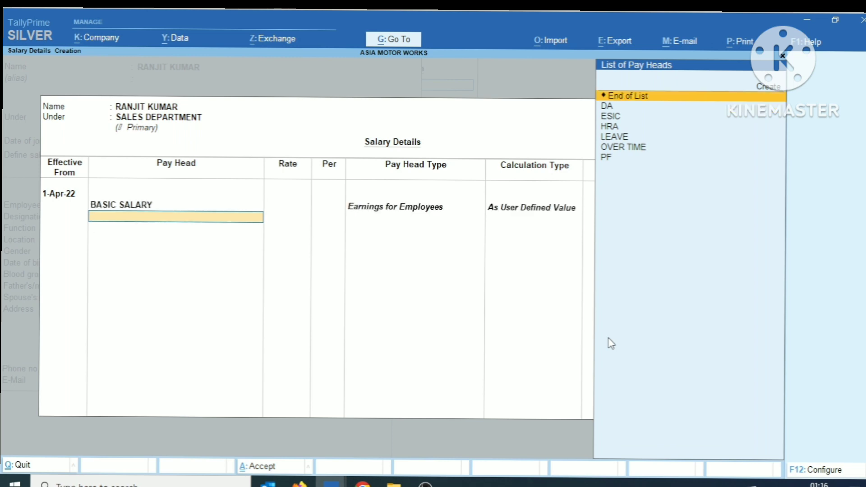
pyautogui.press('Down')
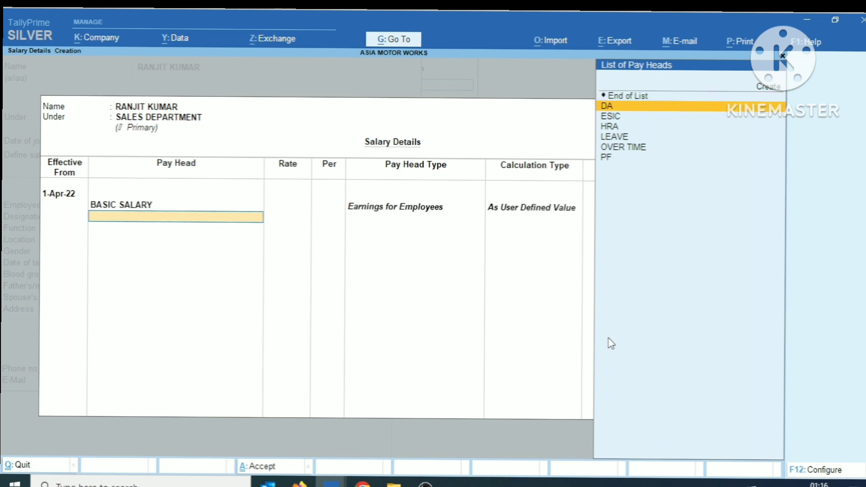
pyautogui.press('Return')
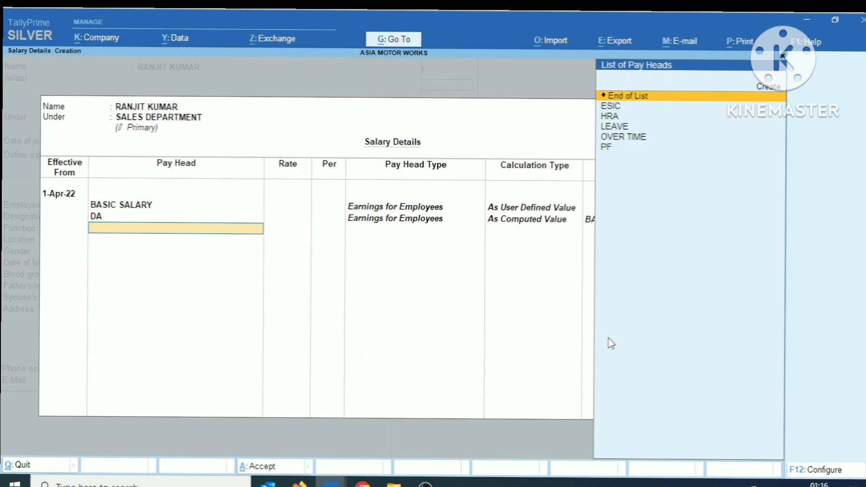
pyautogui.press('Down')
pyautogui.press('Return')
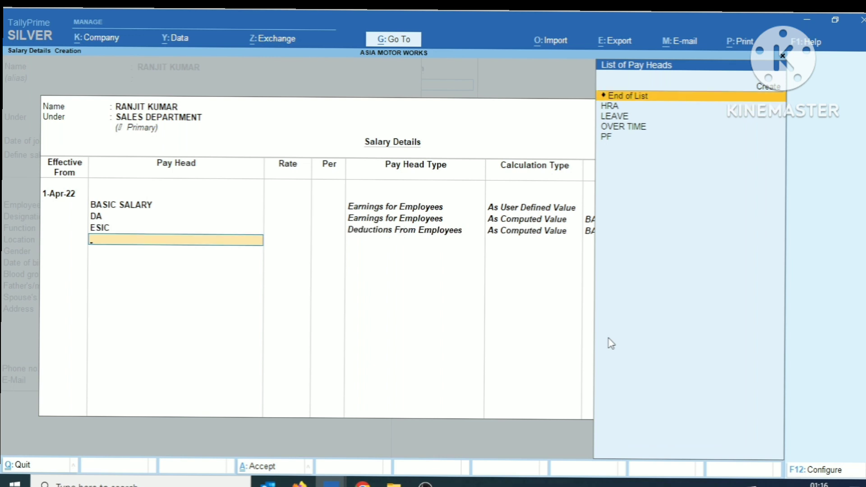
pyautogui.press('Down')
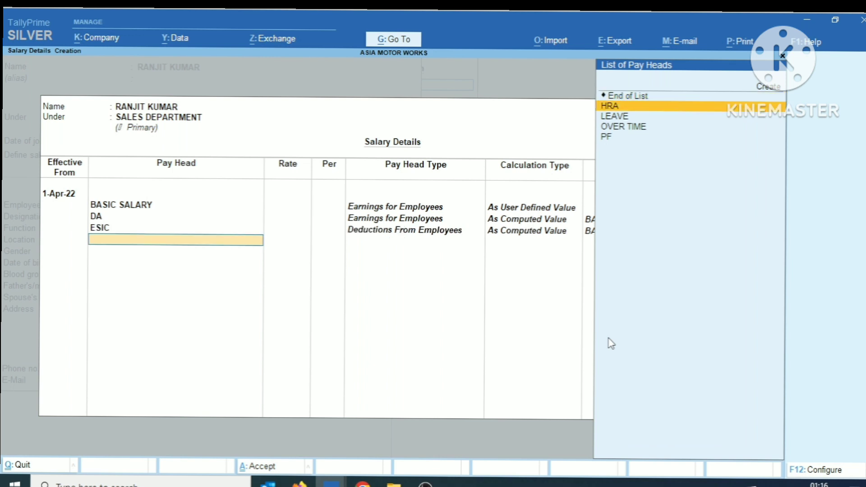
pyautogui.press('Return')
# - Add the LEAVE pay head to the salary details at a rate of 500 per Days
pyautogui.press('Down')
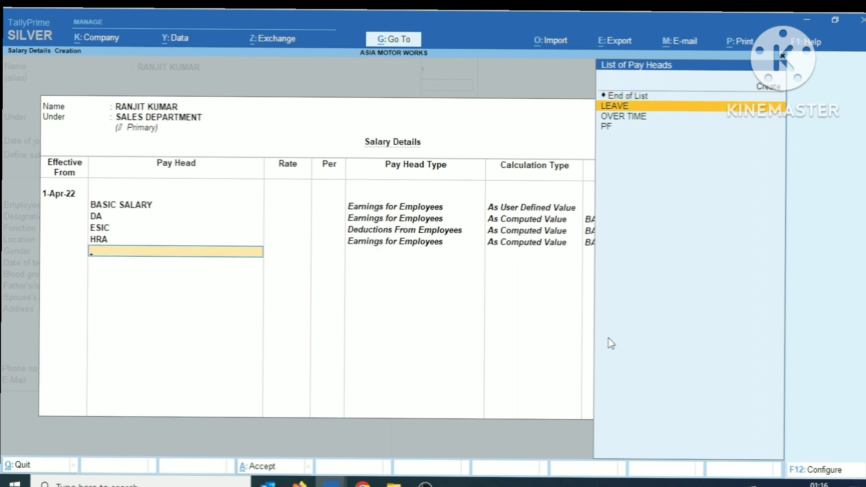
pyautogui.press('Return')
pyautogui.write('500')
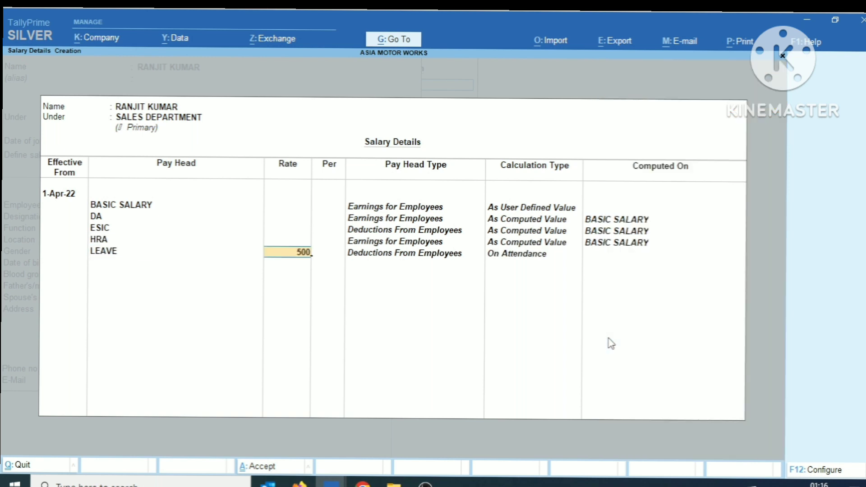
pyautogui.press('Return')
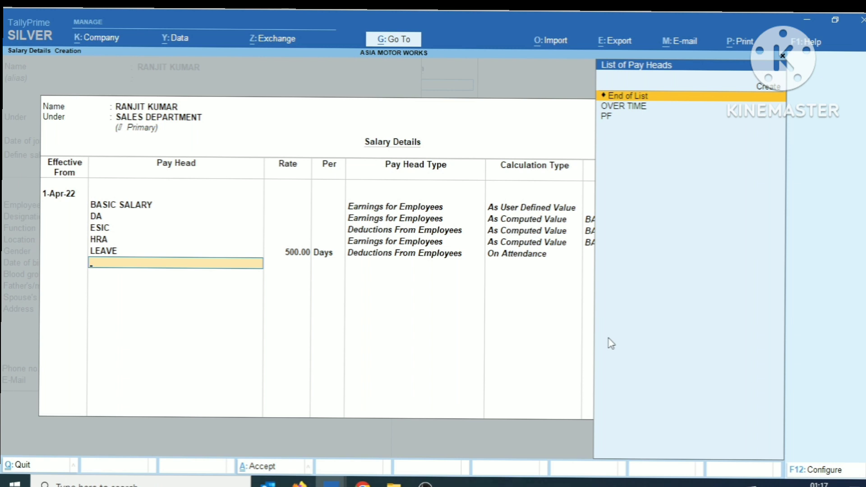
# - Add the OVER TIME pay head to the salary details at a rate of 100 per HRS
pyautogui.press('Down')
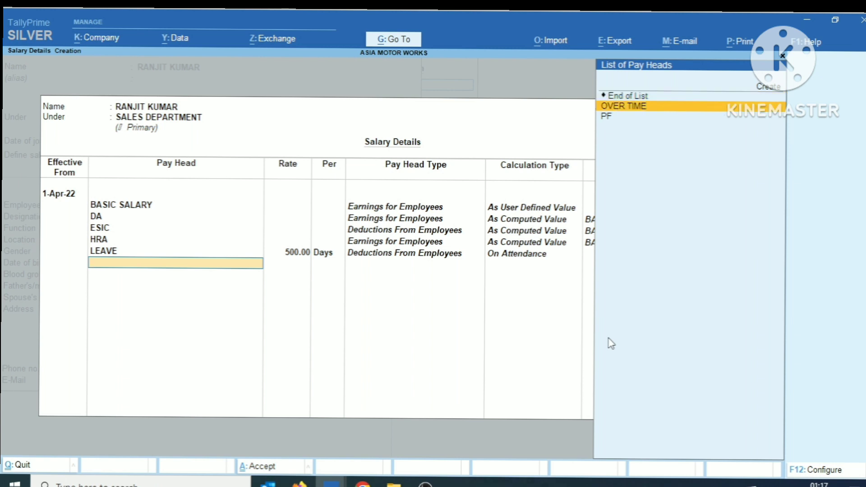
pyautogui.press('Return')
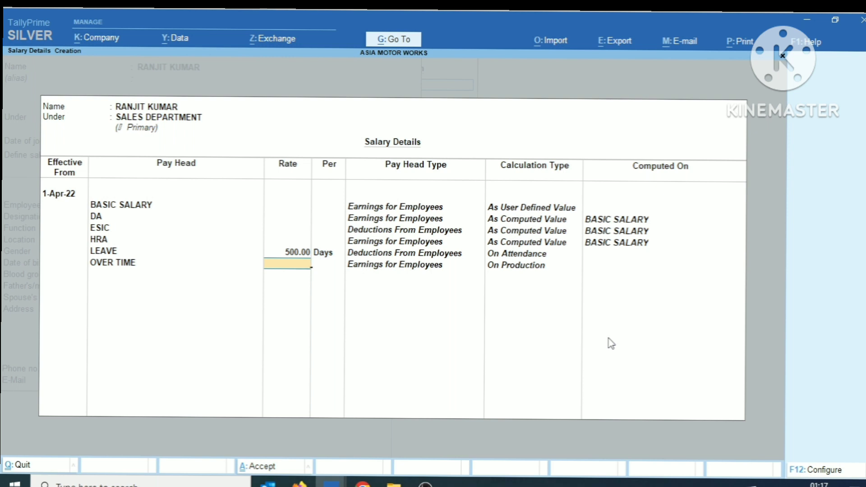
pyautogui.write('100')
pyautogui.press('Return')
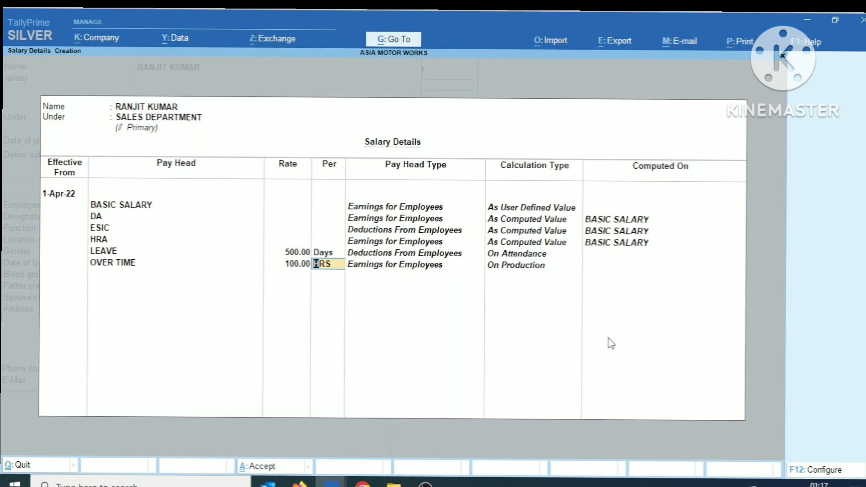
pyautogui.press('Return')
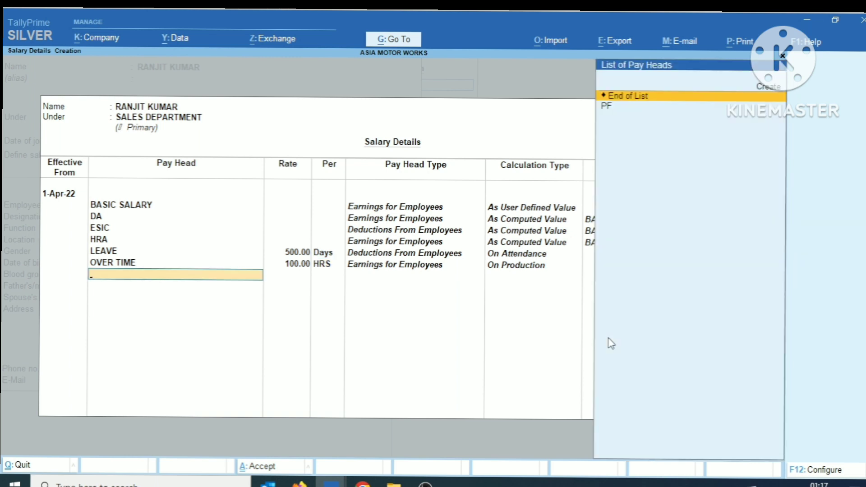
# - Add the PF pay head to the employee's salary details and finish the salary details
pyautogui.press('Down')
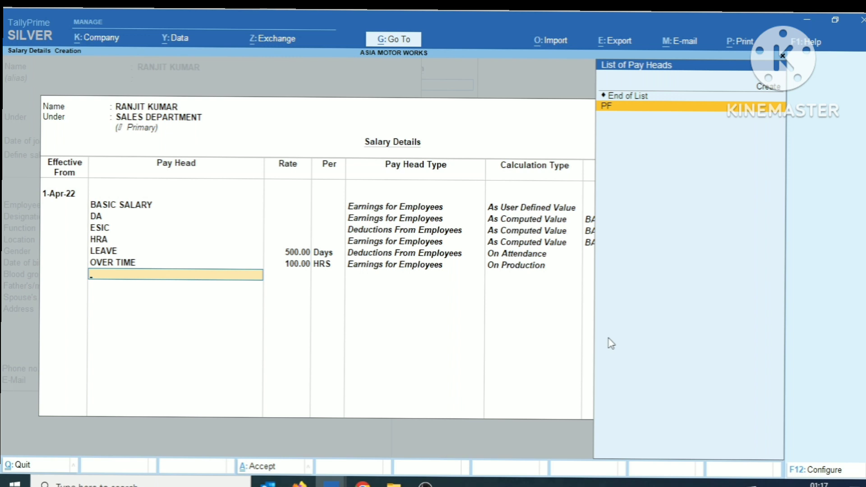
pyautogui.press('Return')
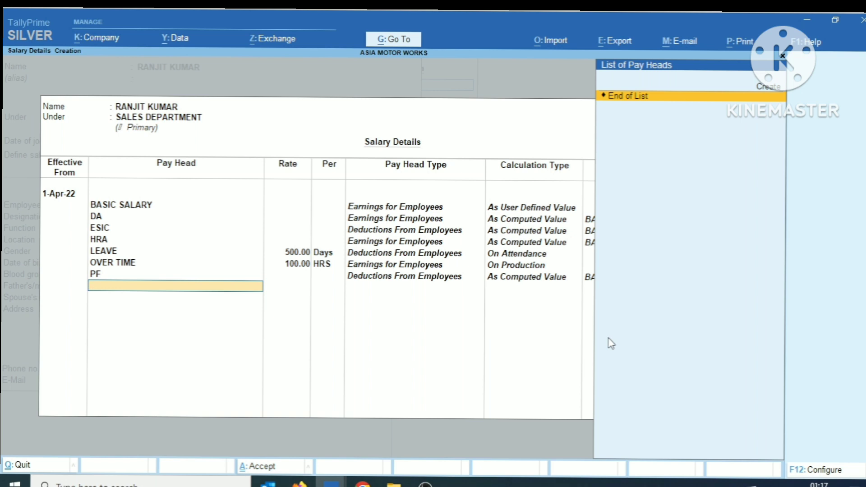
pyautogui.press('Return')
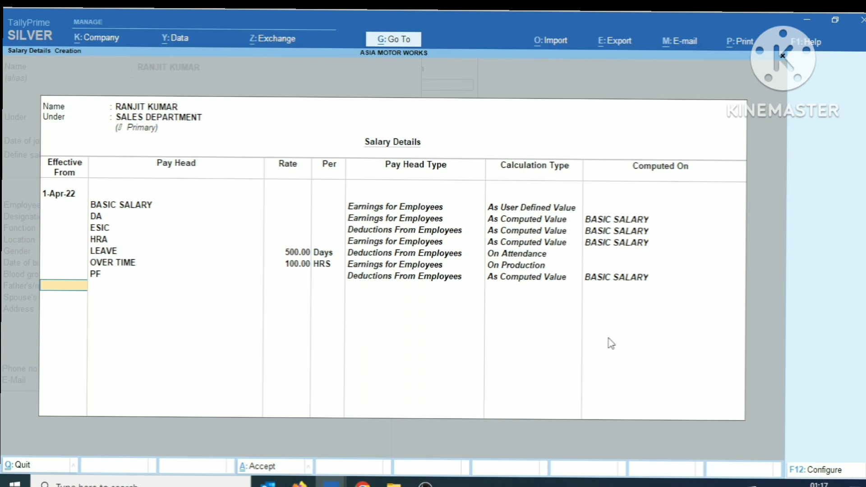
pyautogui.press('Return')
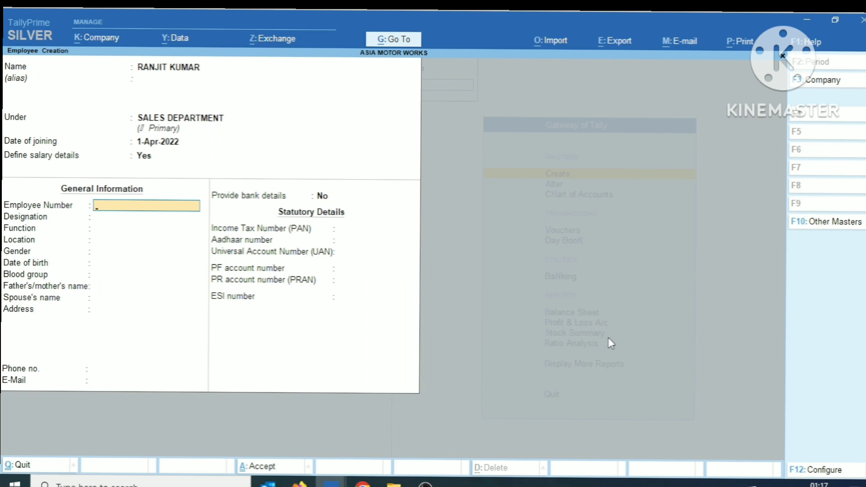
# - Enter the employee number and set the employee's designation to SALES MAN
pyautogui.write('12654')
pyautogui.press('Return')
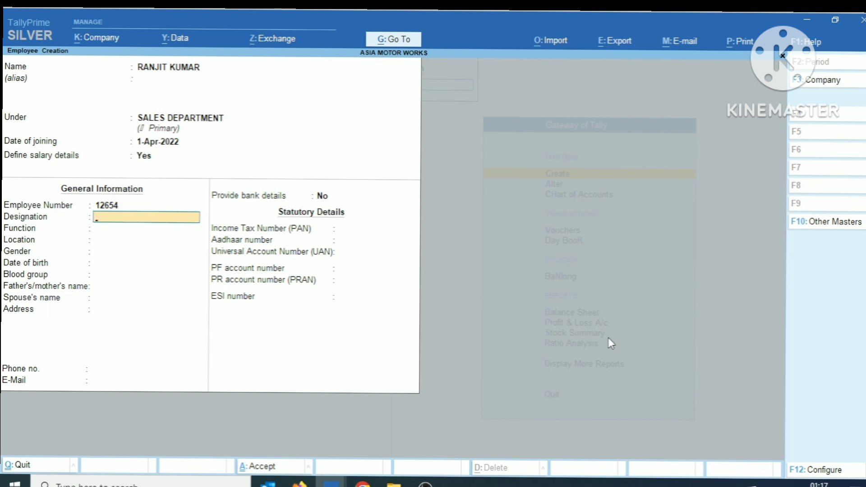
pyautogui.write('S')
pyautogui.press('BackSpace')
pyautogui.write('SALES MAN')
pyautogui.press('Return')
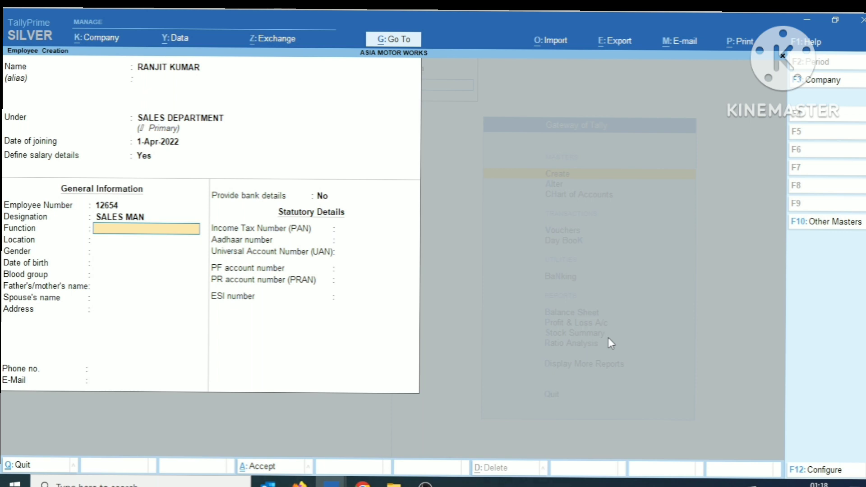
# - Set the employee's function to SALES, location to RANI BAGH and gender to Male
pyautogui.write('SALES ')
pyautogui.write('M')
pyautogui.press('BackSpace')
pyautogui.write('LES')
pyautogui.press('Return')
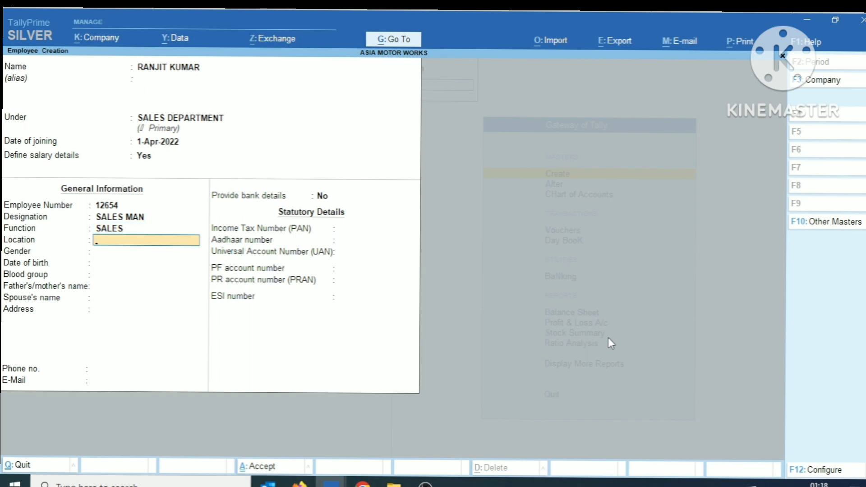
pyautogui.write('RANI BAGH')
pyautogui.press('Return')
pyautogui.press('Down')
pyautogui.press('Down')
pyautogui.press('Return')
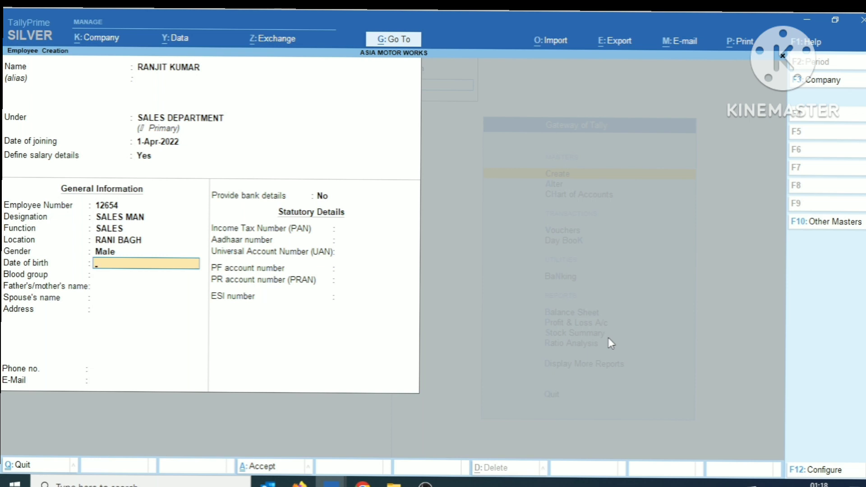
# - Set the blood group to Unknown, leave the remaining personal and statutory fields blank, keep bank details at No, and save the employee
pyautogui.press('Return')
pyautogui.press('Return')
pyautogui.press('Return')
pyautogui.press('Return')
pyautogui.press('Return')
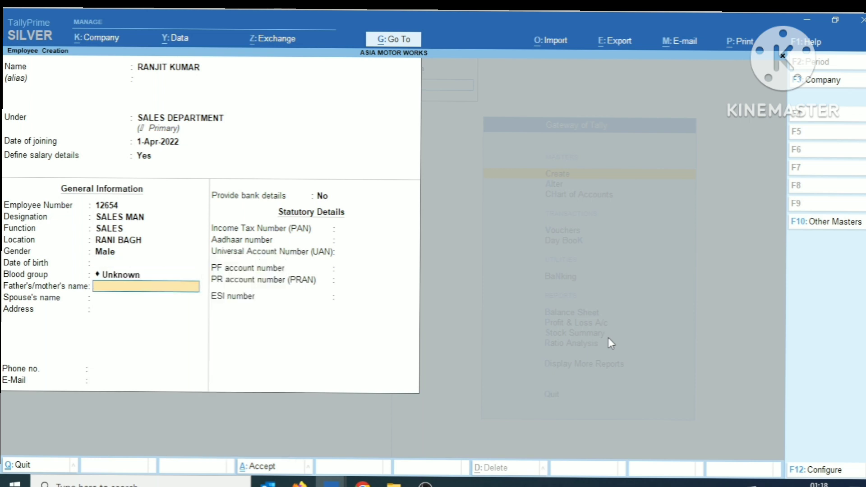
pyautogui.press('Return')
pyautogui.press('Return')
pyautogui.press('Return')
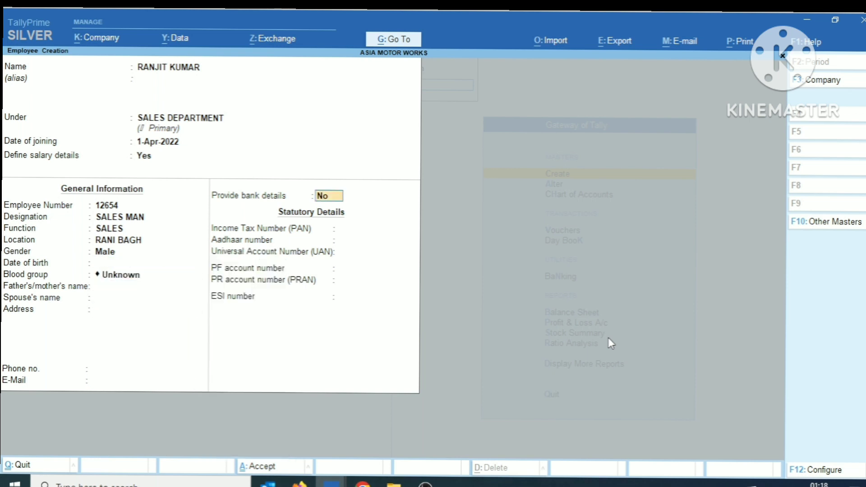
pyautogui.press('Return')
pyautogui.press('Return')
pyautogui.press('Return')
pyautogui.press('Return')
pyautogui.press('Return')
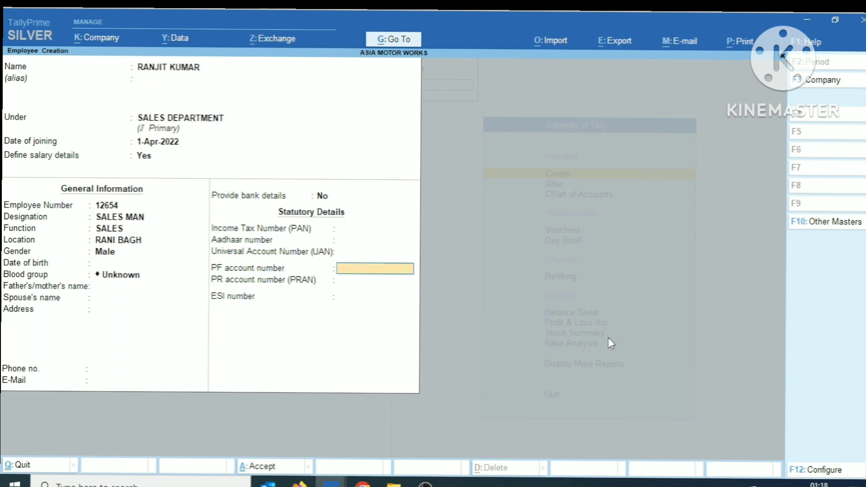
pyautogui.press('Return')
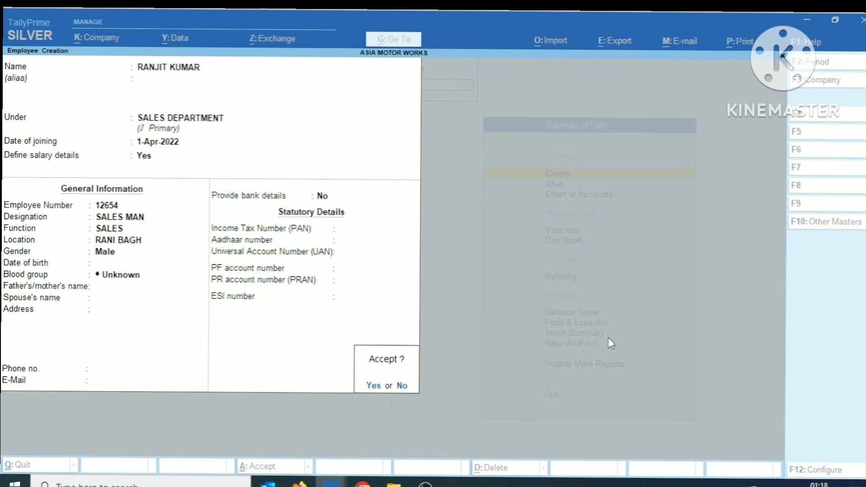
pyautogui.press('Return')
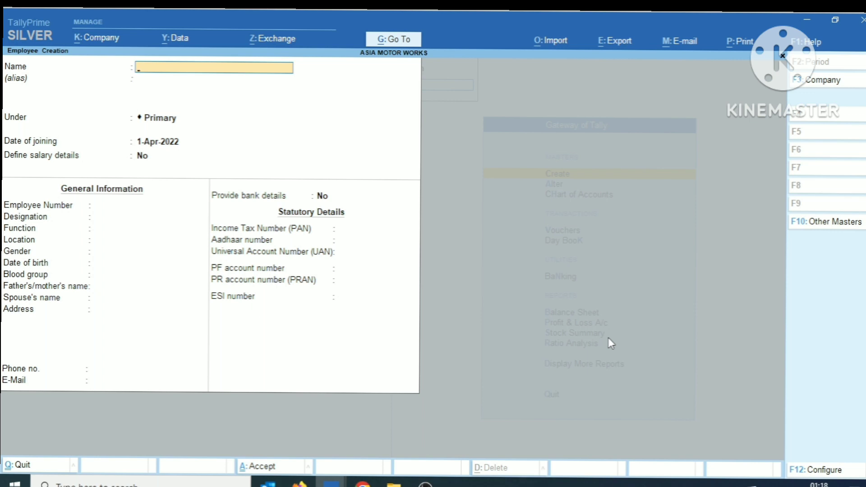
# - Start another employee with the full name under PRODUCTION DEPARTMENT, joining 1-Apr-2022, and set Define salary details to Yes
pyautogui.write('SANTOSH KUMAR')
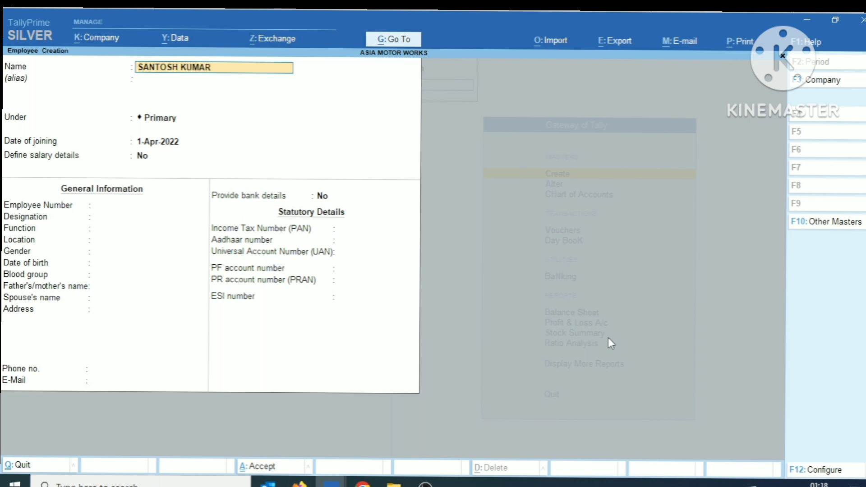
pyautogui.press('Return')
pyautogui.press('Return')
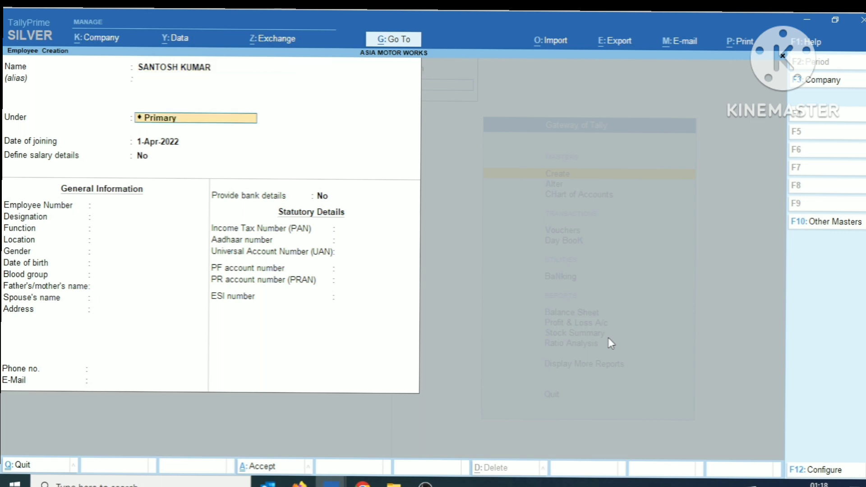
pyautogui.write('PROD')
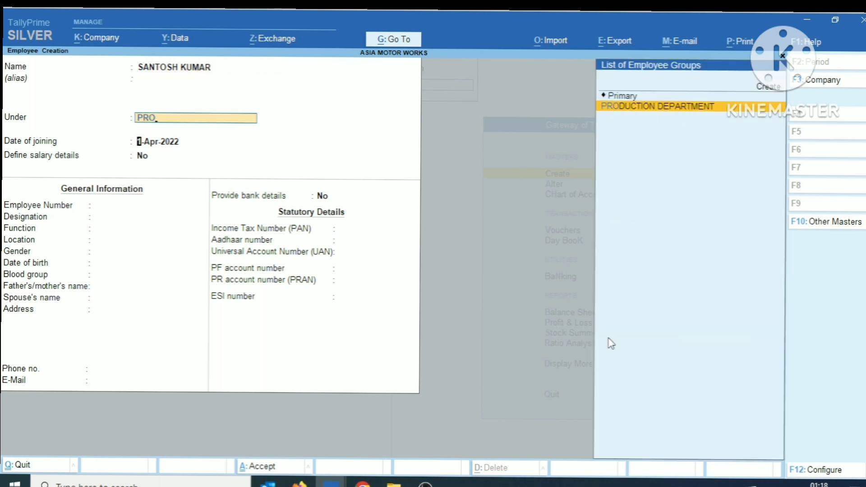
pyautogui.press('Return')
pyautogui.press('Return')
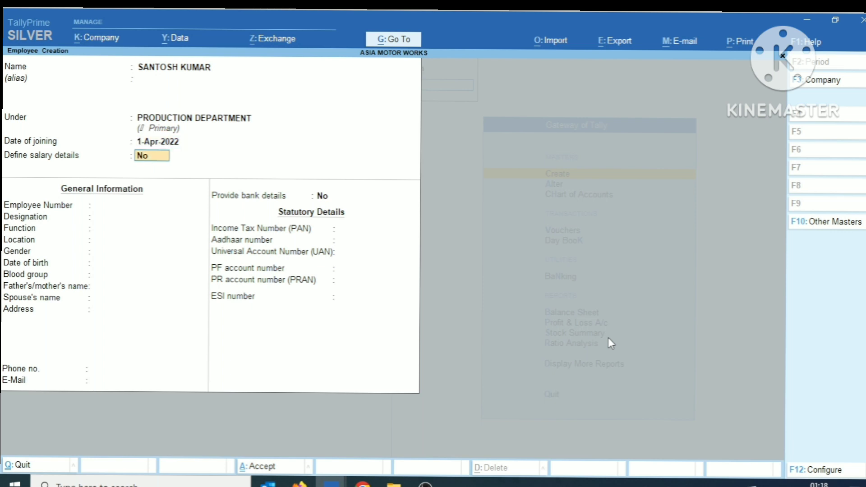
pyautogui.write('y')
pyautogui.press('Return')
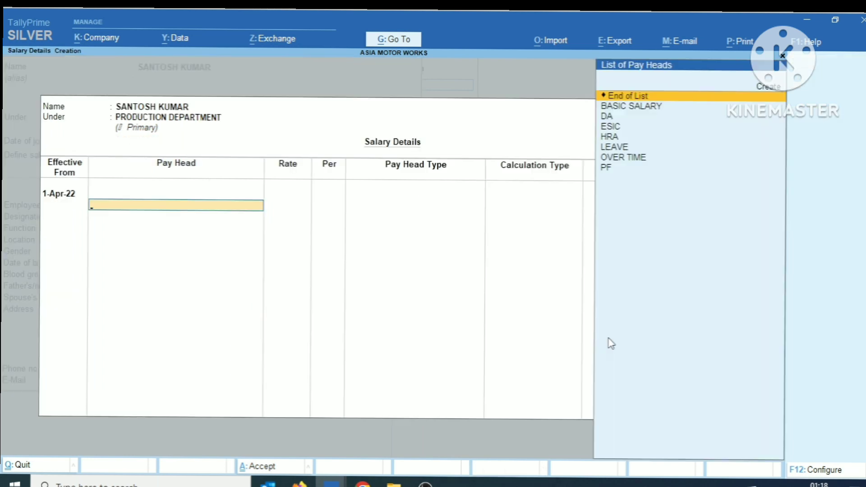
# - Add the pay heads BASIC SALARY, DA, ESIC and HRA to the production employee's salary details effective 1-Apr-22
pyautogui.press('Down')
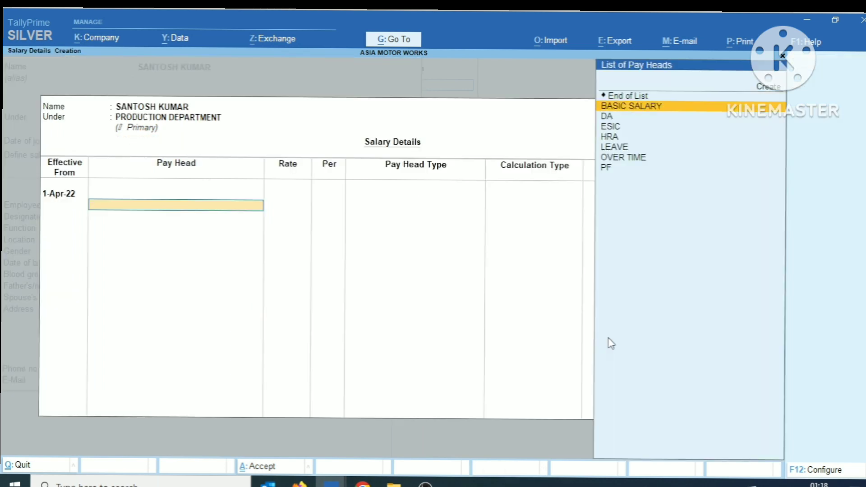
pyautogui.press('Return')
pyautogui.press('Down')
pyautogui.press('Return')
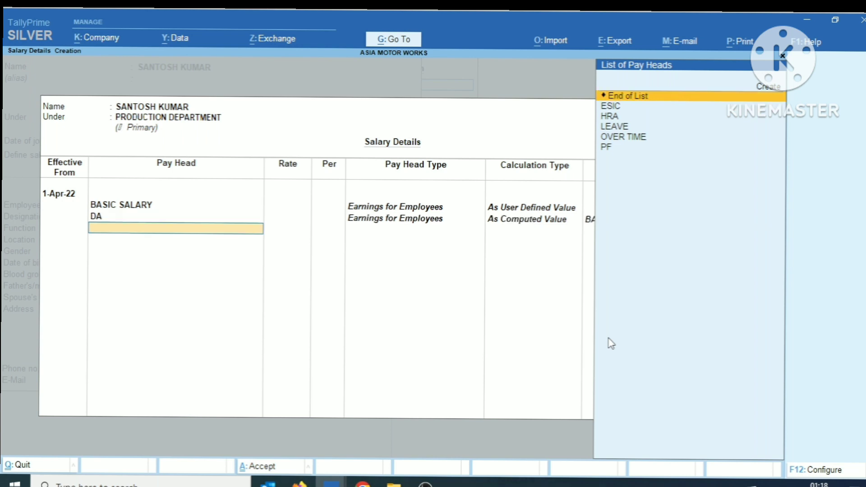
pyautogui.press('Down')
pyautogui.press('Return')
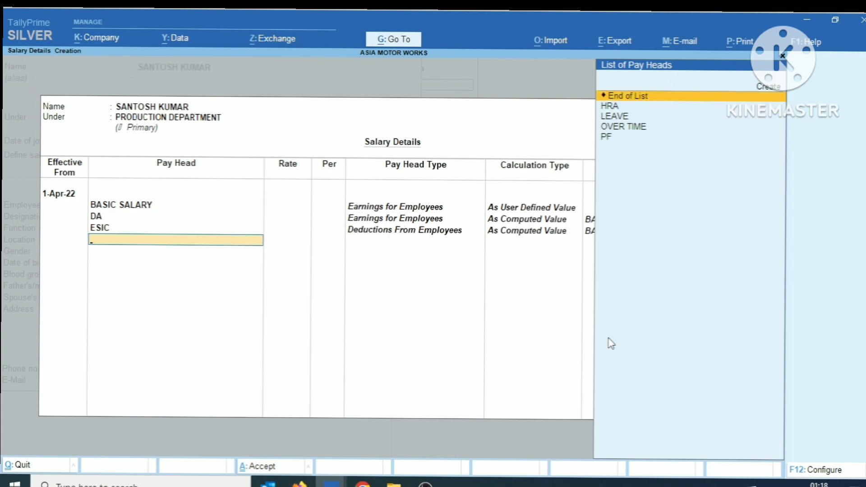
pyautogui.press('Down')
pyautogui.press('Return')
# - Add the LEAVE pay head to the production employee's salary details at a rate of 500 per Days
pyautogui.press('Down')
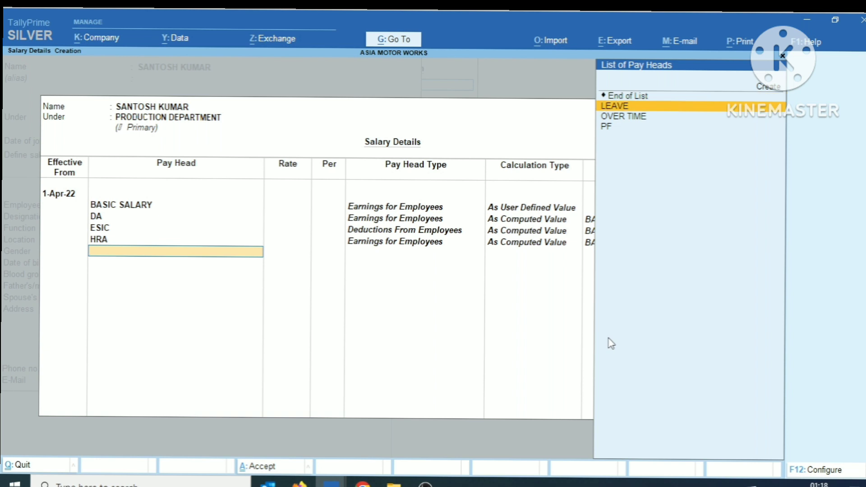
pyautogui.press('Return')
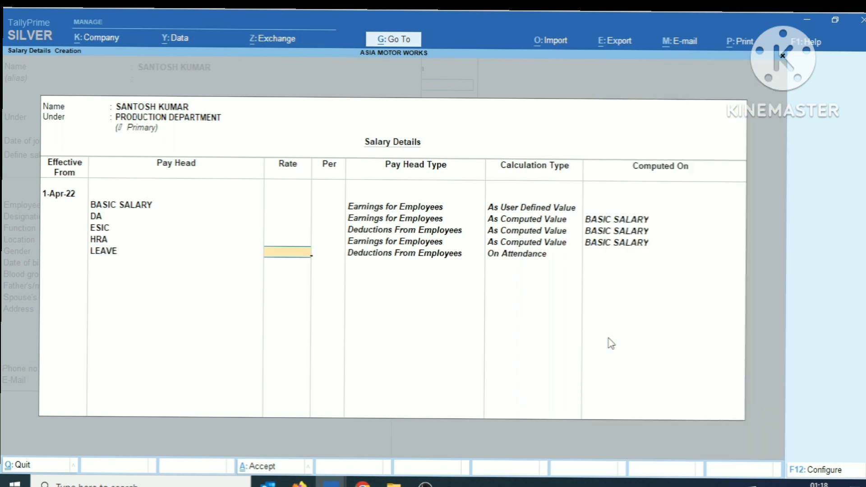
pyautogui.write('500')
pyautogui.press('Return')
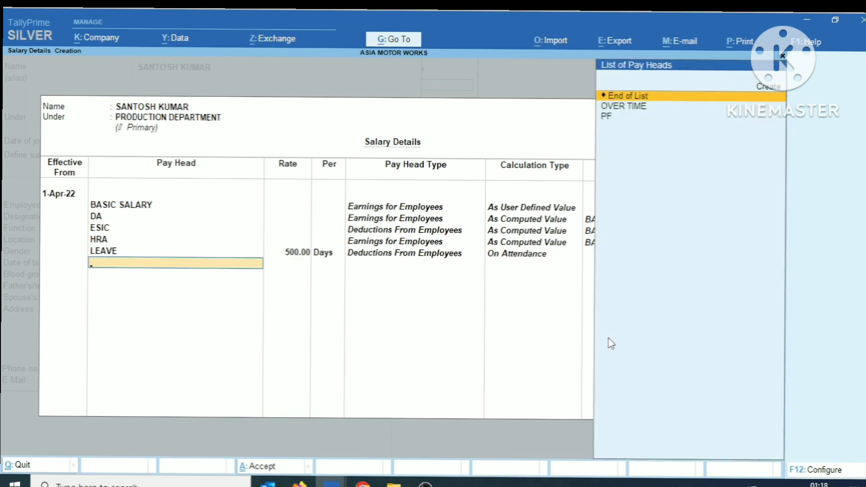
# - Add the OVER TIME pay head to the production employee's salary details at a rate of 100 per HRS
pyautogui.press('Down')
pyautogui.press('Return')
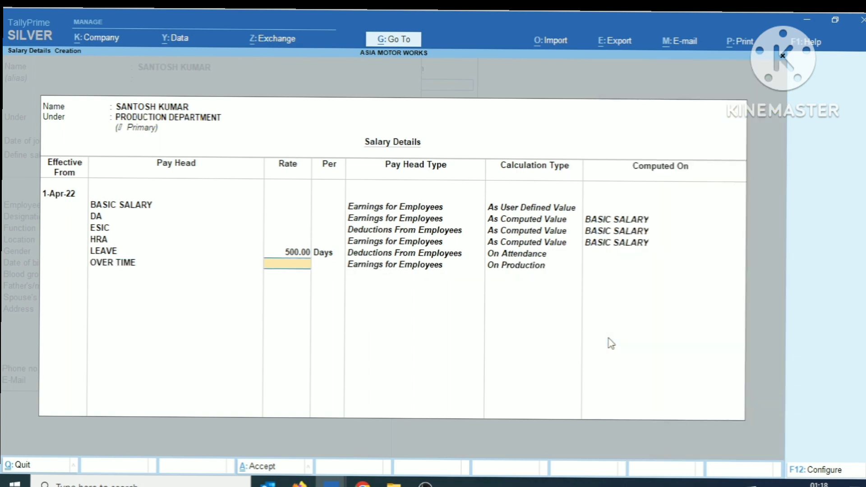
pyautogui.write('100')
pyautogui.press('Return')
pyautogui.press('Return')
# - Add the PF pay head to the production employee's salary details and return to the employee form
pyautogui.press('Down')
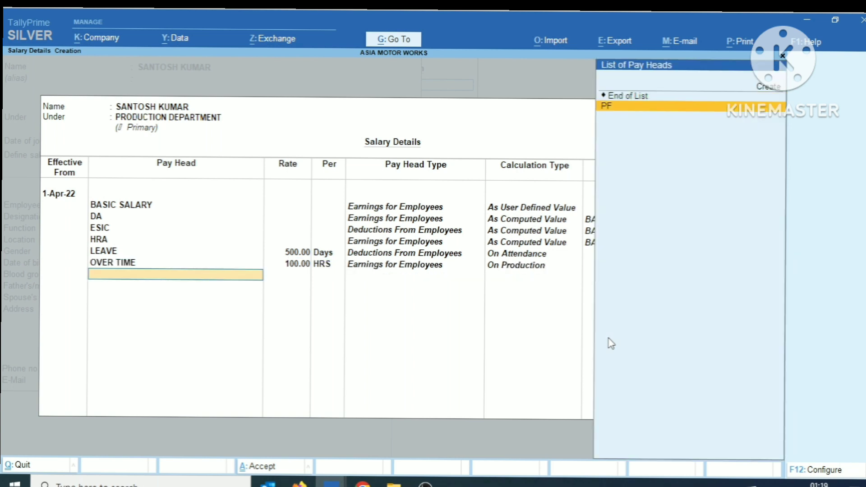
pyautogui.press('Return')
pyautogui.press('Return')
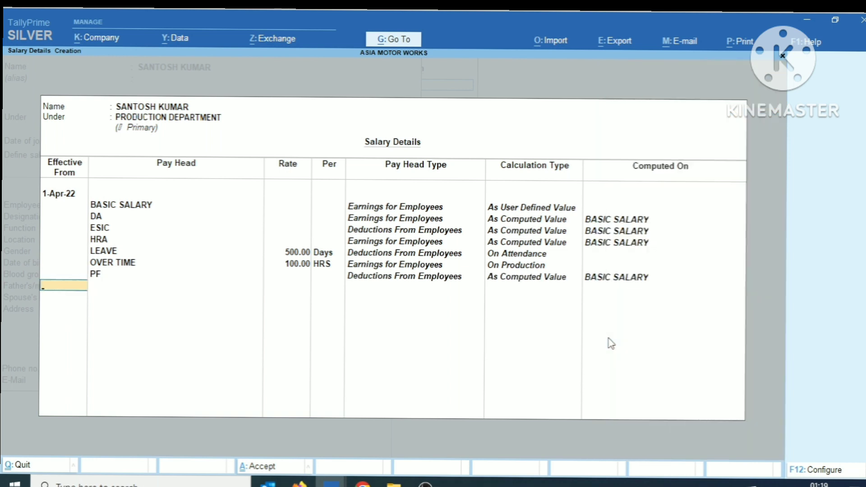
pyautogui.press('Return')
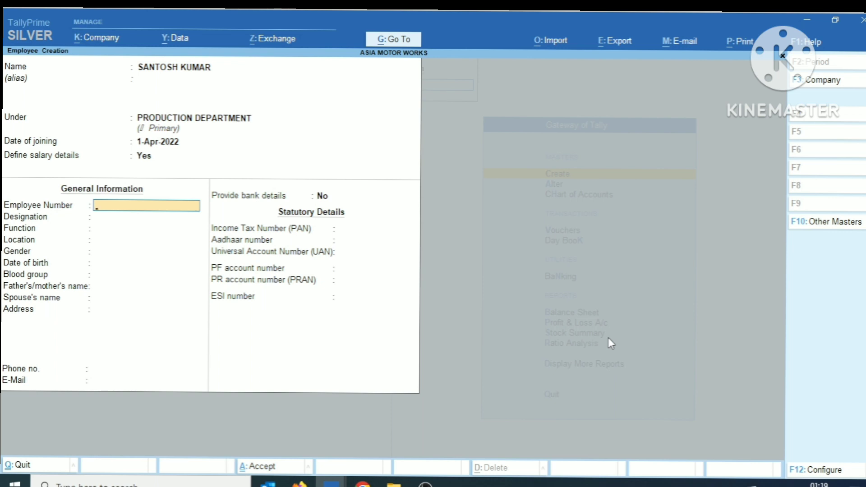
# - Enter the production employee's employee number and set the designation to MANGER
pyautogui.write('12452')
pyautogui.press('Return')
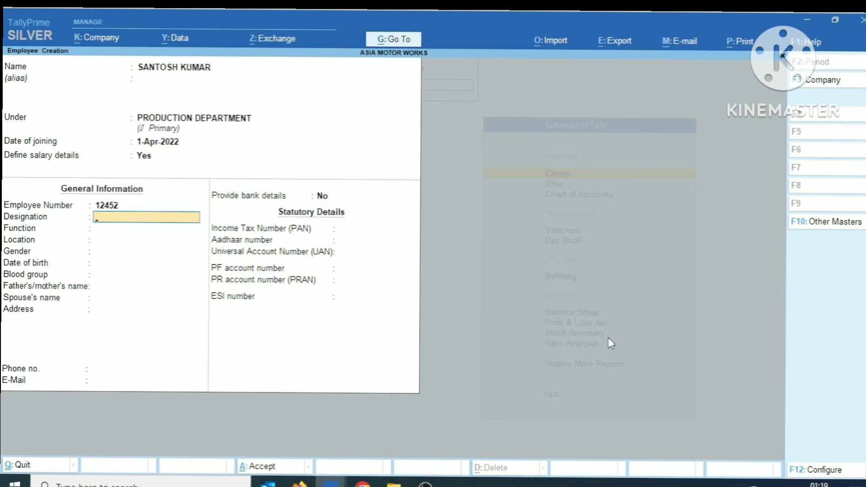
pyautogui.write('NAGLOI')
pyautogui.press('Return')
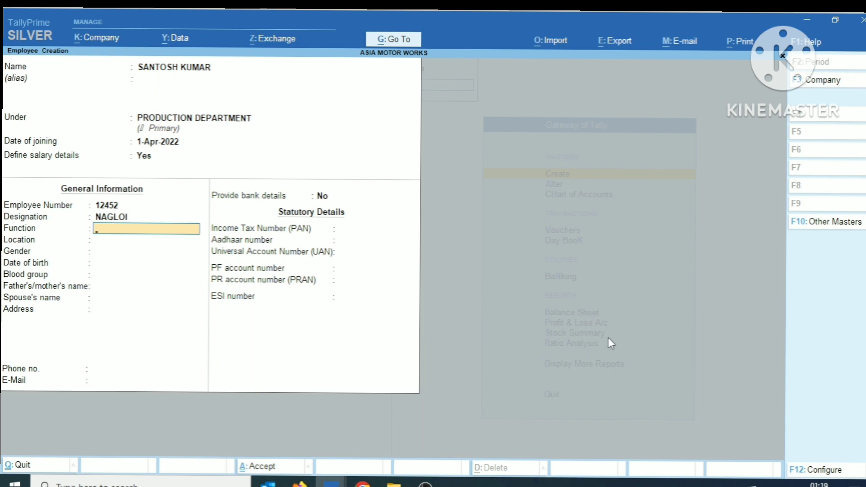
pyautogui.press('BackSpace')
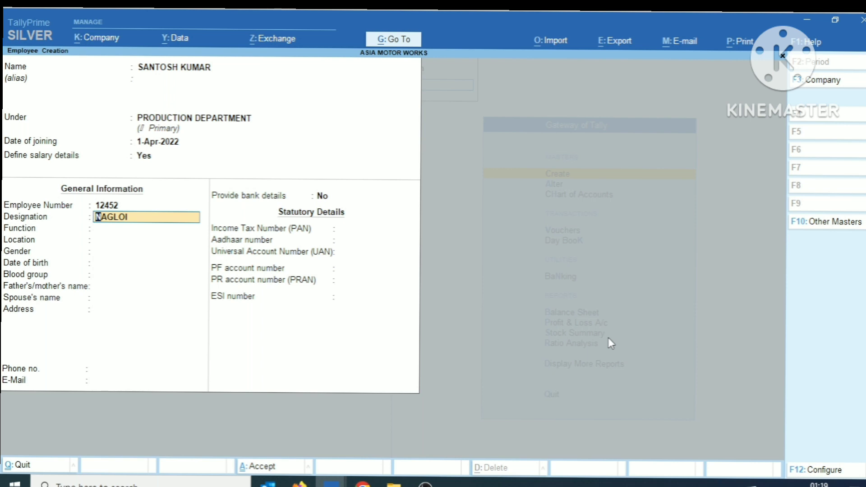
pyautogui.write('MANGER')
pyautogui.press('Return')
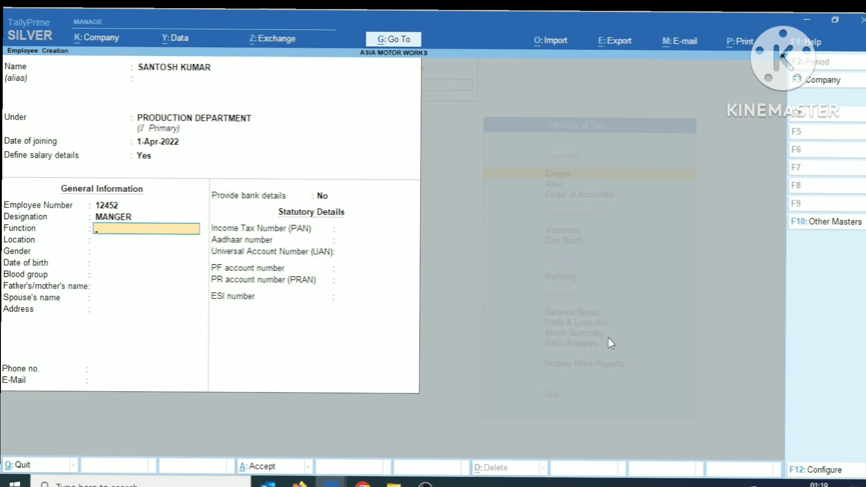
pyautogui.write('MANAG')
pyautogui.press('BackSpace')
pyautogui.press('BackSpace')
pyautogui.press('BackSpace')
pyautogui.press('BackSpace')
pyautogui.press('BackSpace')
# - Leave function, location and date of birth blank, and set the gender to Male and the blood group to Unknown
pyautogui.press('Return')
pyautogui.press('Return')
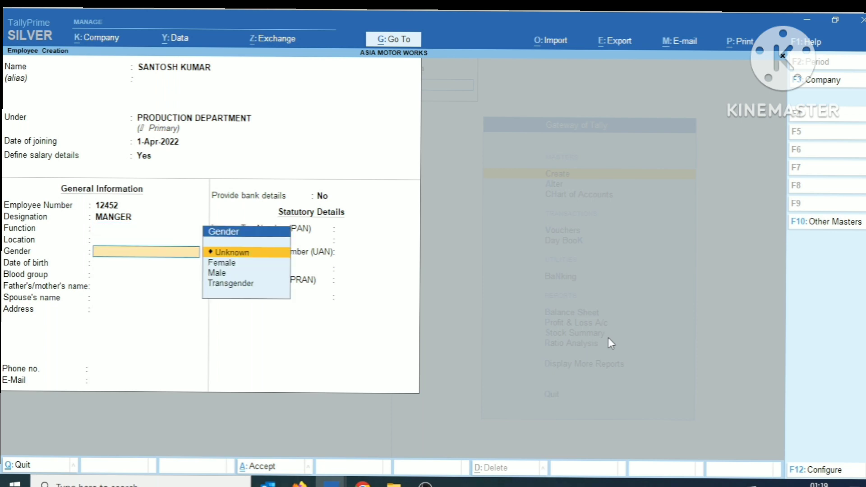
pyautogui.press('Down')
pyautogui.press('Down')
pyautogui.press('Return')
pyautogui.press('Return')
pyautogui.press('Return')
pyautogui.press('Return')
pyautogui.press('Return')
pyautogui.press('Return')
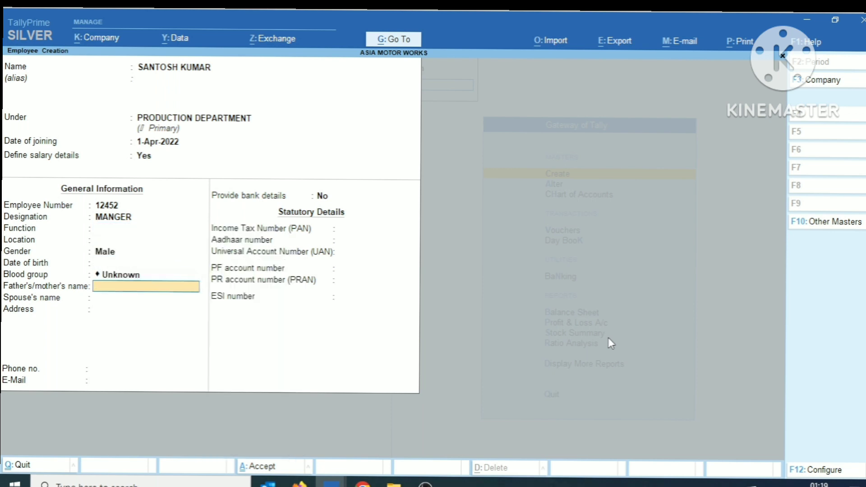
# - Leave the production employee's remaining personal, contact and statutory details blank, keep bank details at No, and save the employee
pyautogui.press('Return')
pyautogui.press('Return')
pyautogui.press('Return')
pyautogui.press('Return')
pyautogui.press('Return')
pyautogui.press('Return')
pyautogui.press('Return')
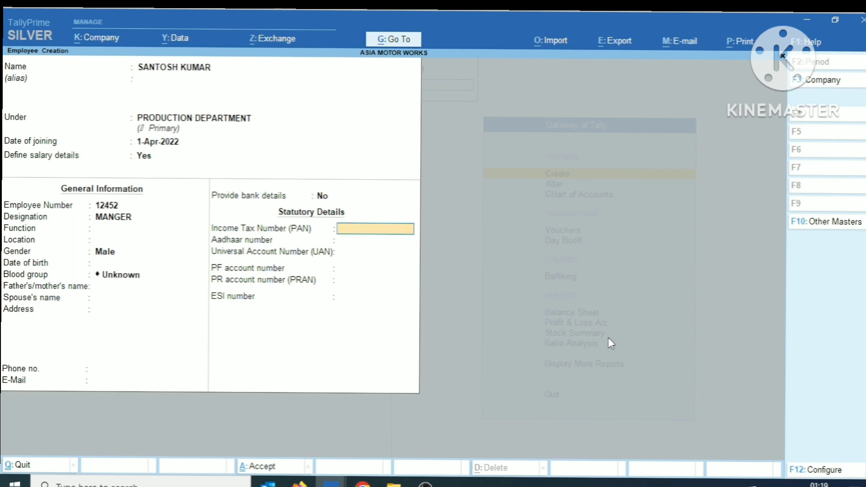
pyautogui.press('Return')
pyautogui.press('Return')
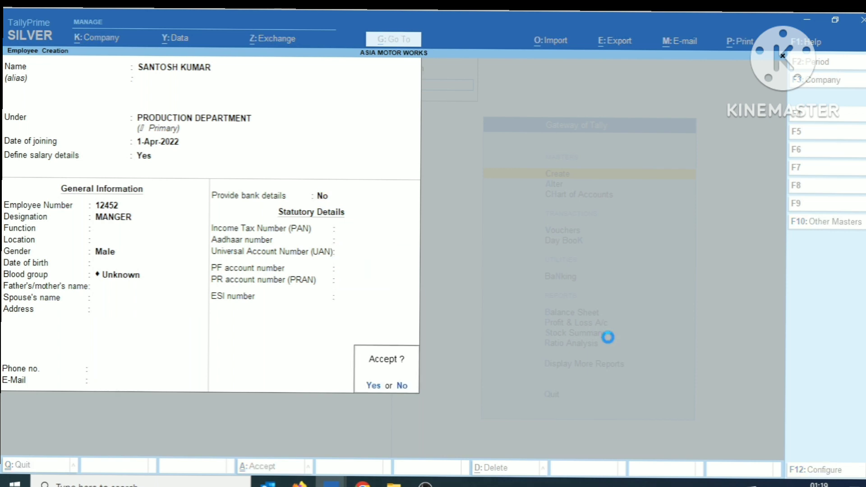
pyautogui.press('Return')
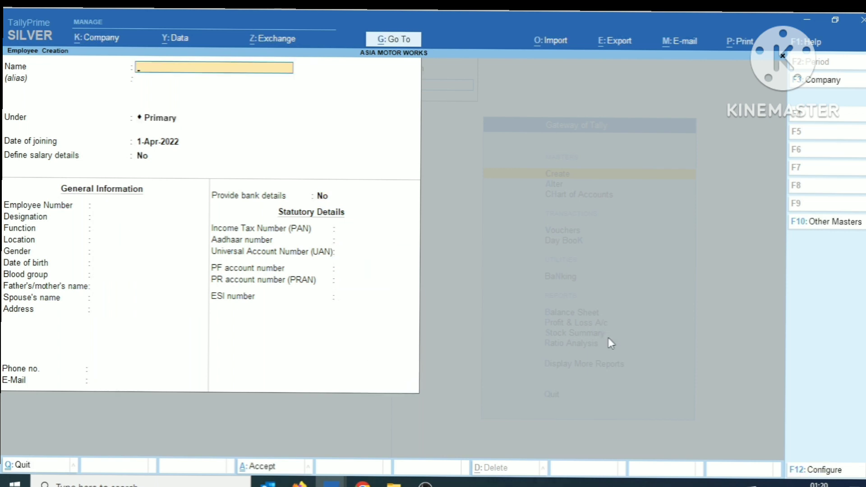
# - Leave employee creation and open voucher entry from the Gateway of Tally
pyautogui.press('Escape')
pyautogui.press('Return')
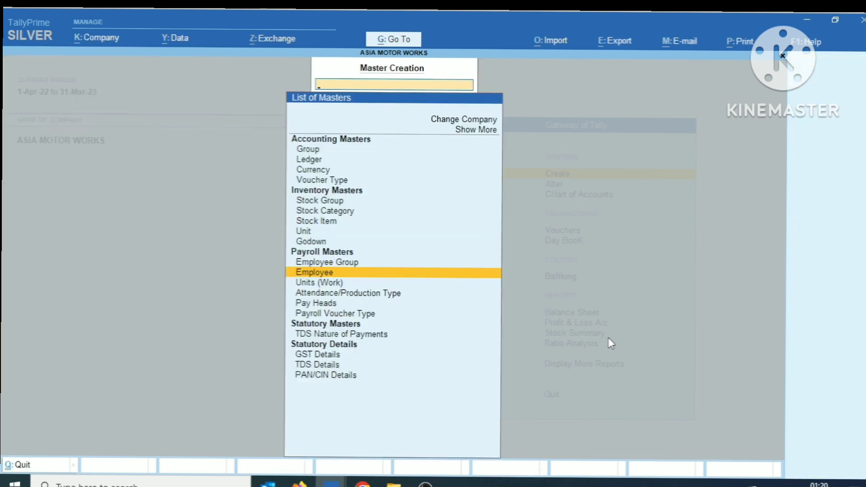
pyautogui.press('Escape')
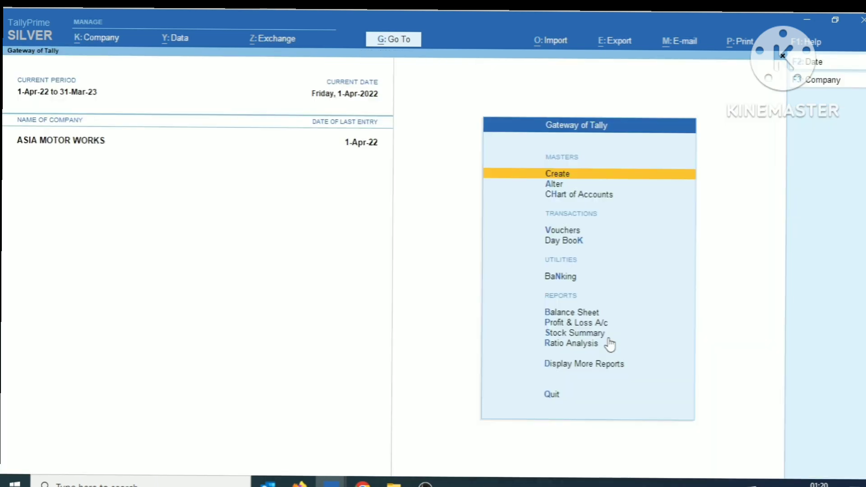
pyautogui.press('Down')
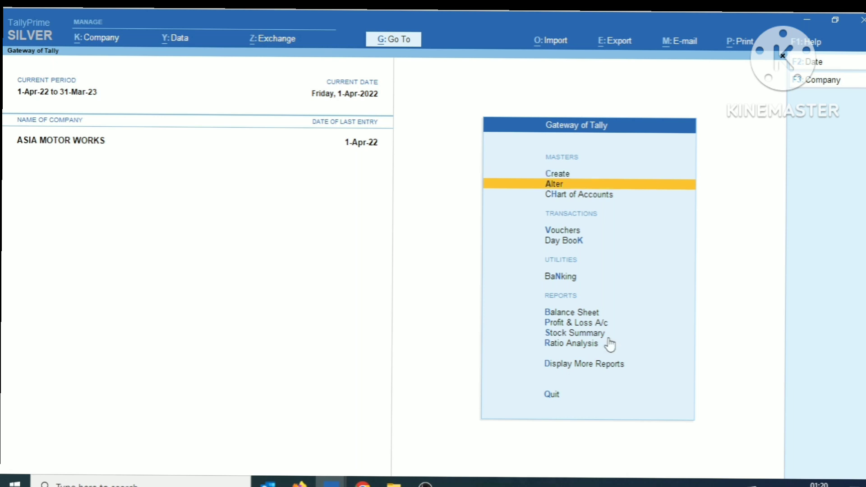
pyautogui.press('Down')
pyautogui.press('Down')
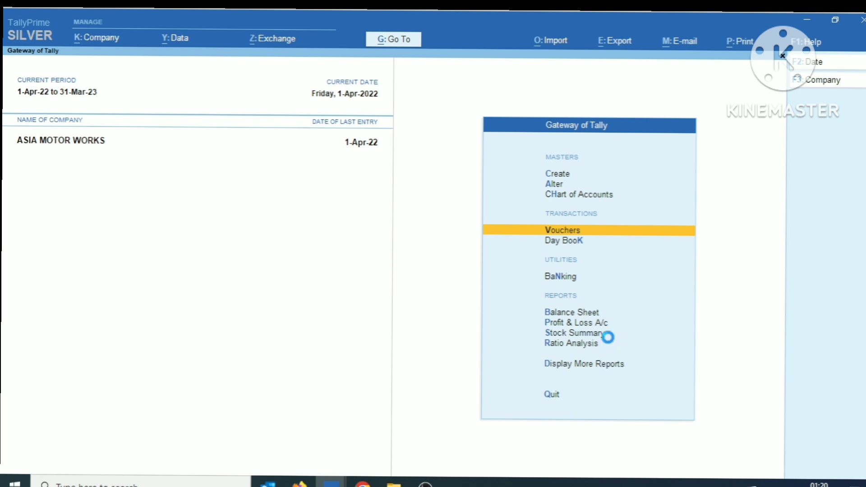
pyautogui.press('Return')
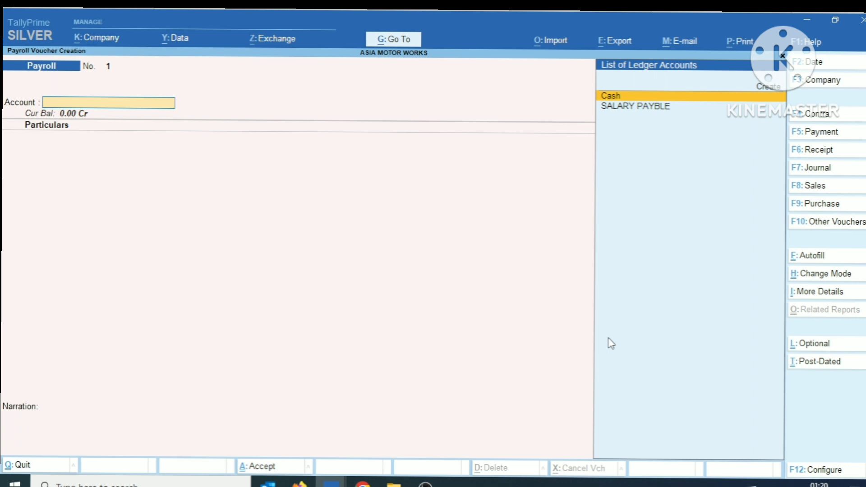
# - Change the voucher type to the Attendance payroll voucher
pyautogui.press('F10')
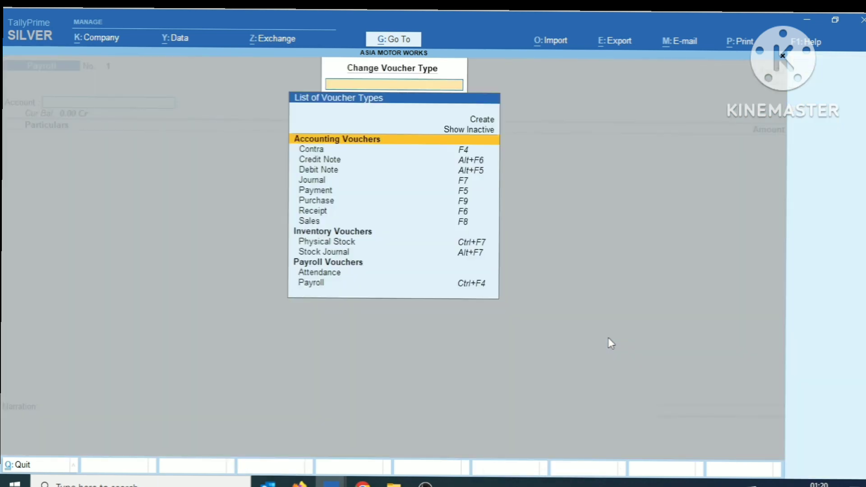
pyautogui.press('Down')
pyautogui.press('Down')
pyautogui.press('Down')
pyautogui.press('Down')
pyautogui.press('Down')
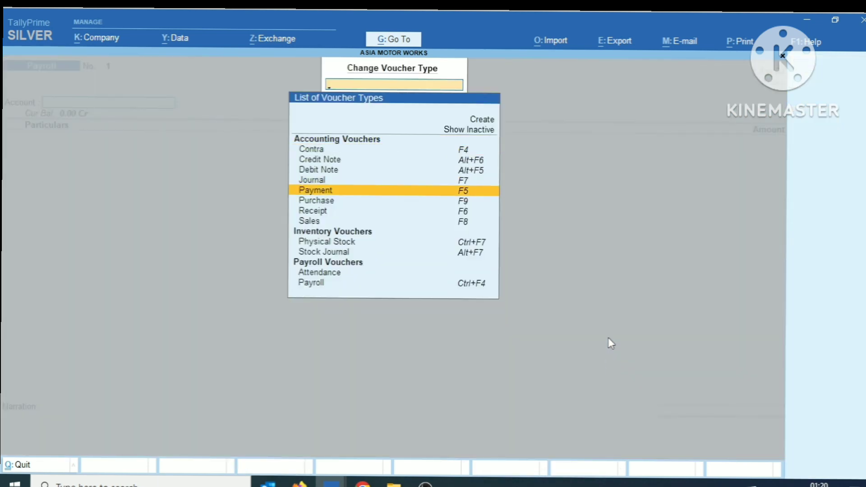
pyautogui.press('Down')
pyautogui.press('Down')
pyautogui.press('Down')
pyautogui.press('Down')
pyautogui.press('Down')
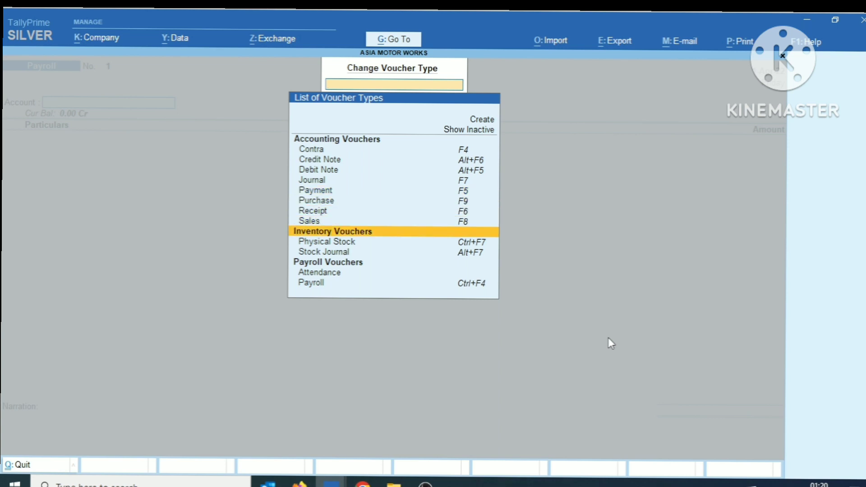
pyautogui.press('Down')
pyautogui.press('Down')
pyautogui.press('Down')
pyautogui.press('Return')
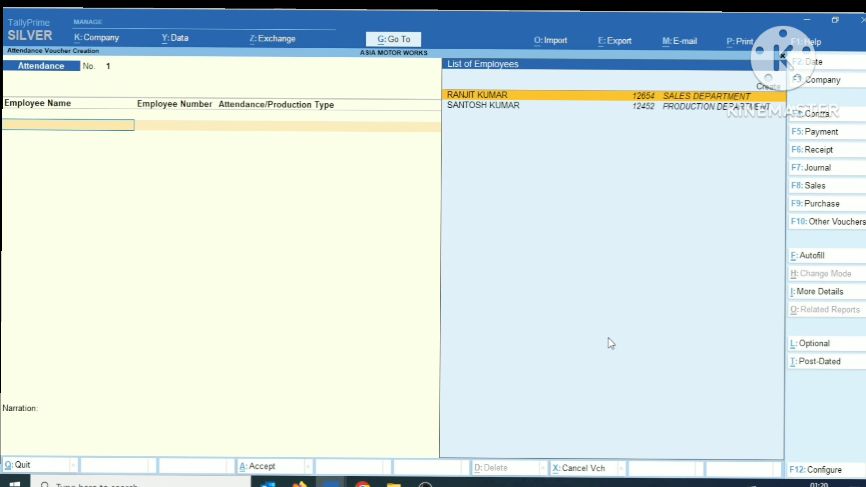
# - Set the attendance voucher's date to 30-Apr-22
pyautogui.press('F2')
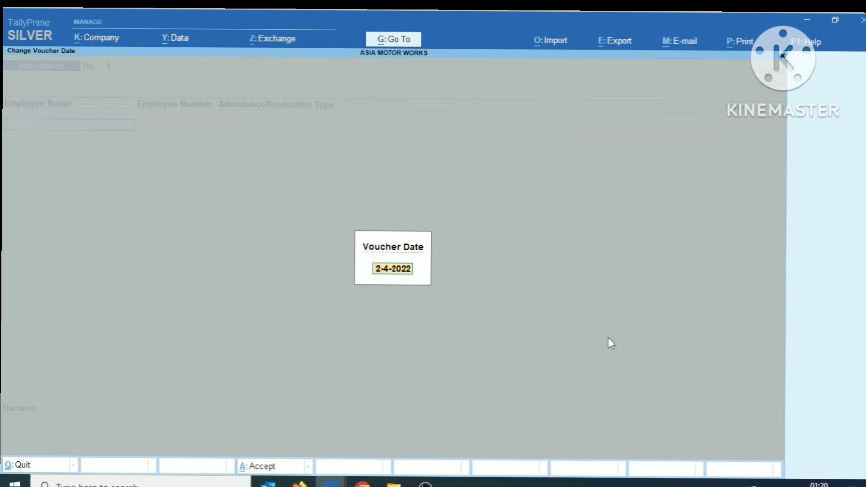
pyautogui.write('30.4.22')
pyautogui.press('Return')
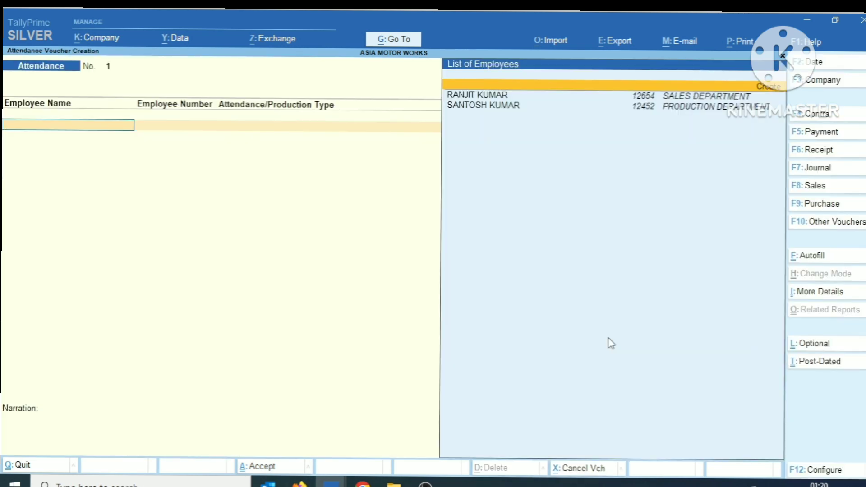
# - Record 2 days of LEAVE for the SALES DEPARTMENT employee in the attendance voucher
pyautogui.press('Down')
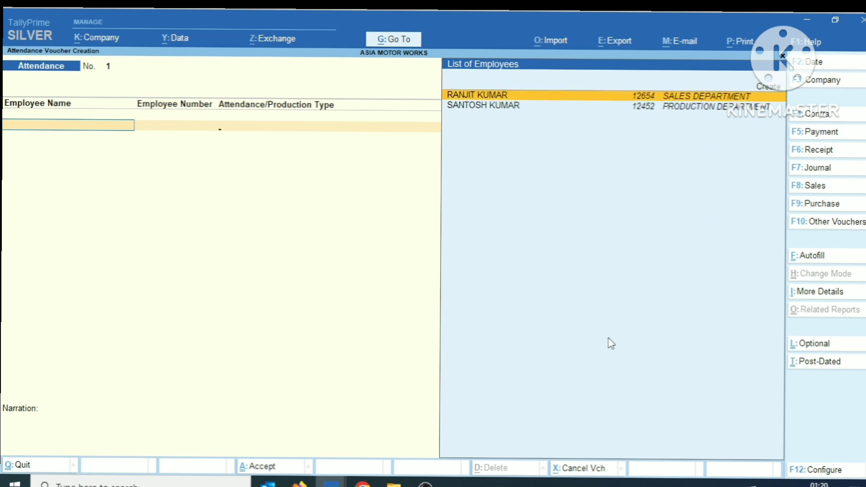
pyautogui.press('Return')
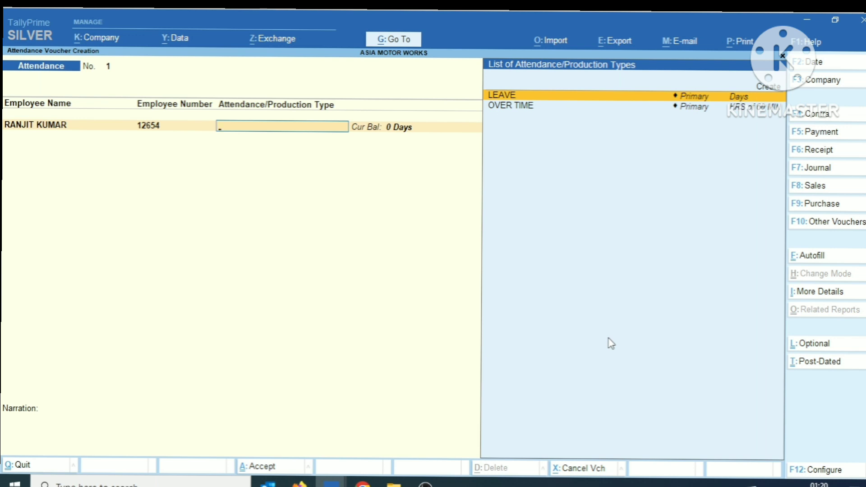
pyautogui.press('Return')
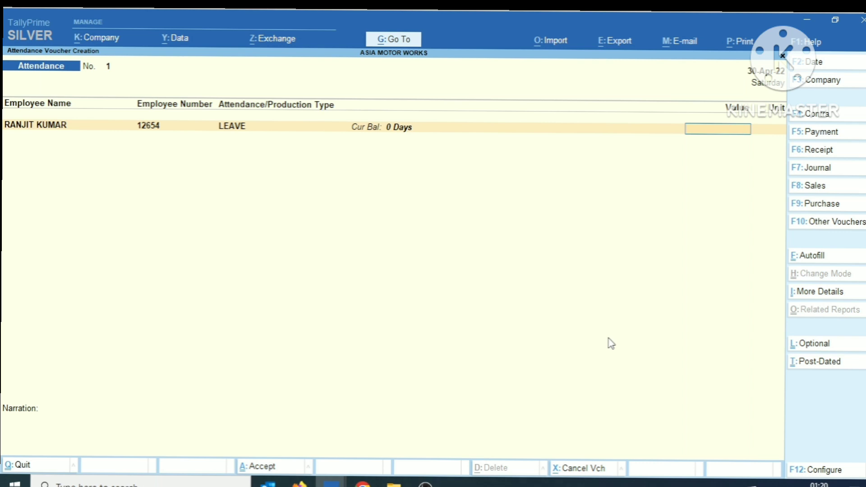
pyautogui.write('2')
pyautogui.press('Return')
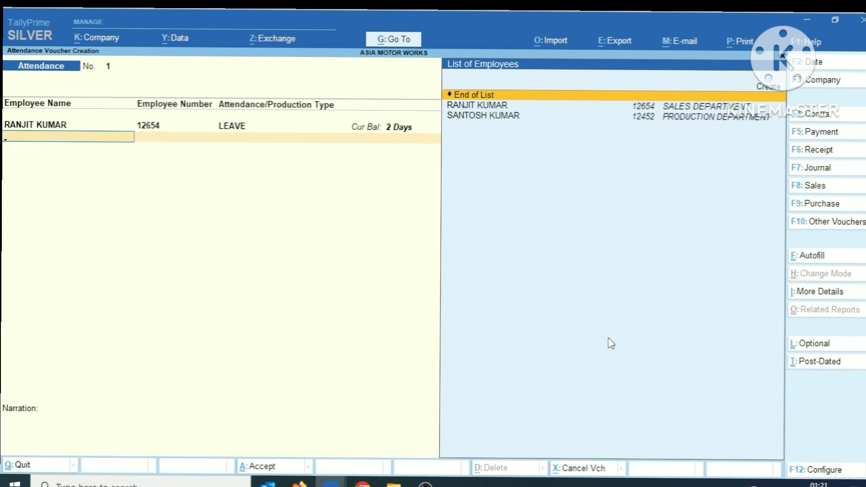
# - Record 1 day of LEAVE for the PRODUCTION DEPARTMENT employee in the attendance voucher
pyautogui.press('Down')
pyautogui.press('Down')
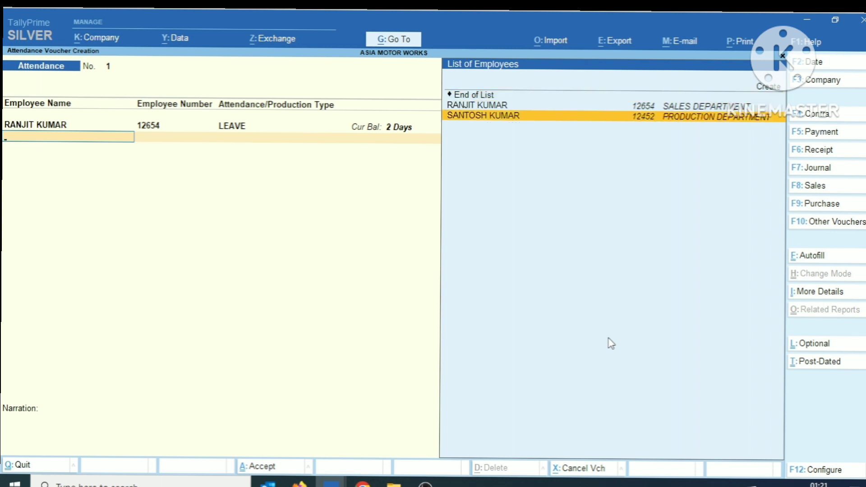
pyautogui.press('Return')
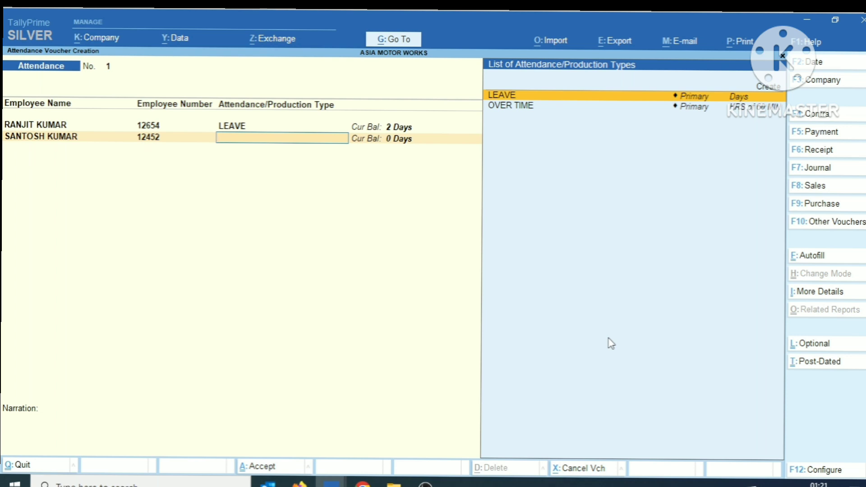
pyautogui.press('Return')
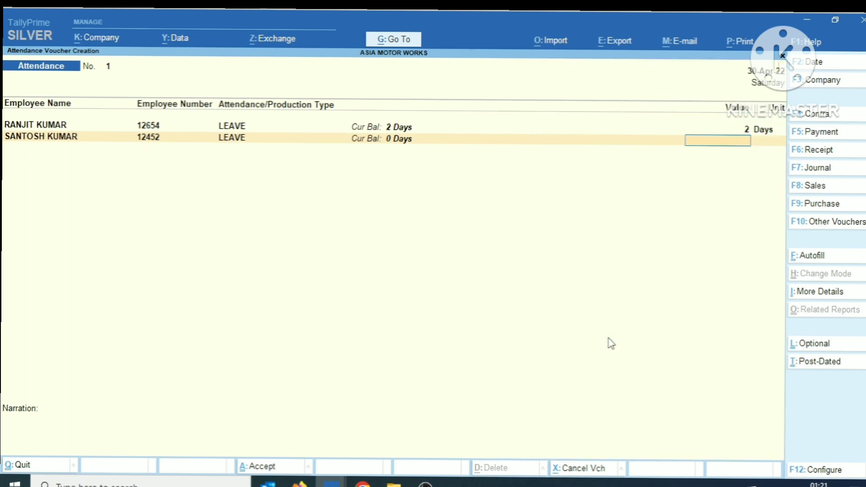
pyautogui.write('1')
pyautogui.press('Return')
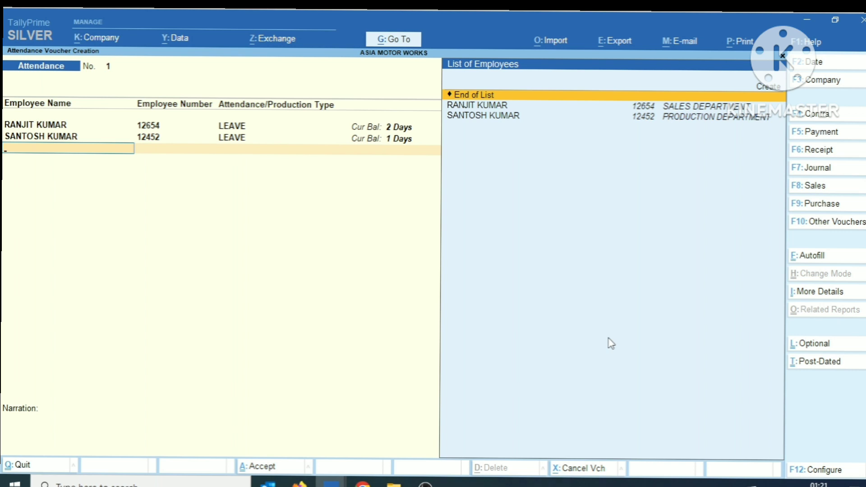
# - Add an OVER TIME entry of 32 HRS for the SALES DEPARTMENT employee
pyautogui.press('Down')
pyautogui.press('Return')
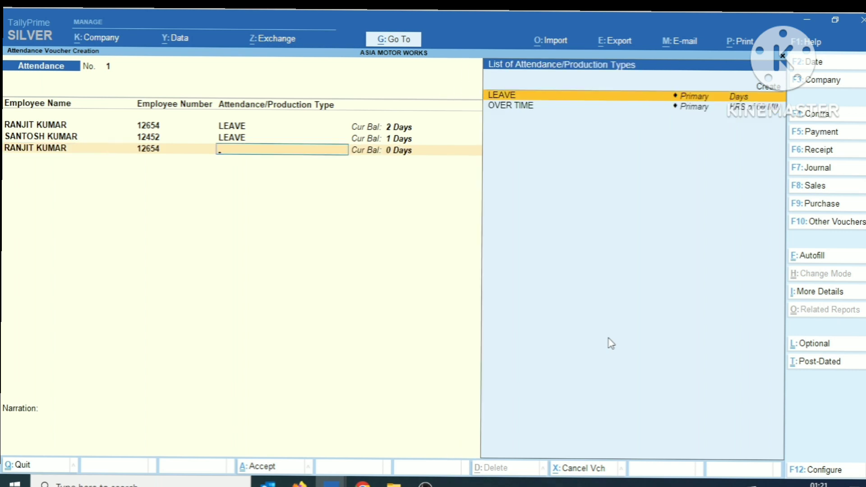
pyautogui.press('Down')
pyautogui.press('Return')
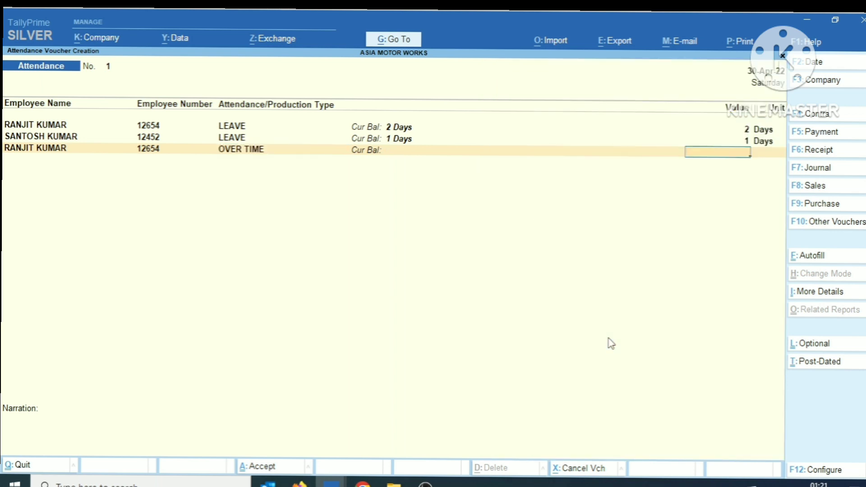
pyautogui.write('32')
pyautogui.press('Return')
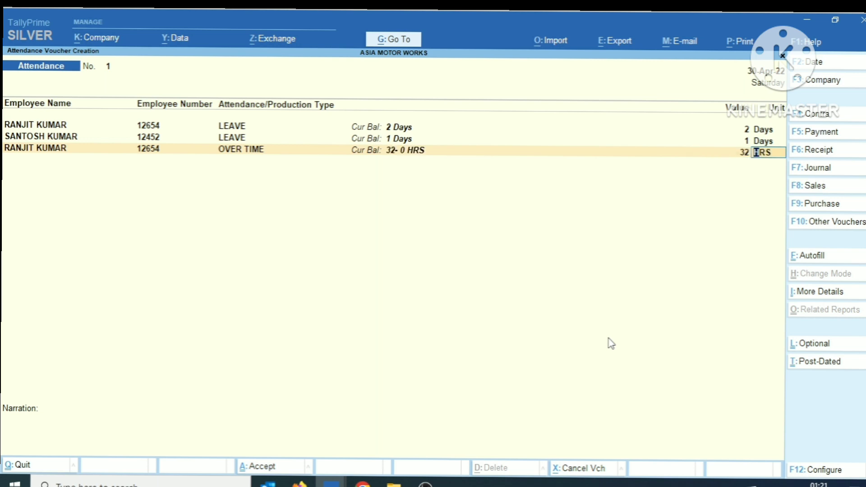
pyautogui.press('Return')
# - Add an OVER TIME entry of 16 HRS for the PRODUCTION DEPARTMENT employee
pyautogui.press('Down')
pyautogui.press('Down')
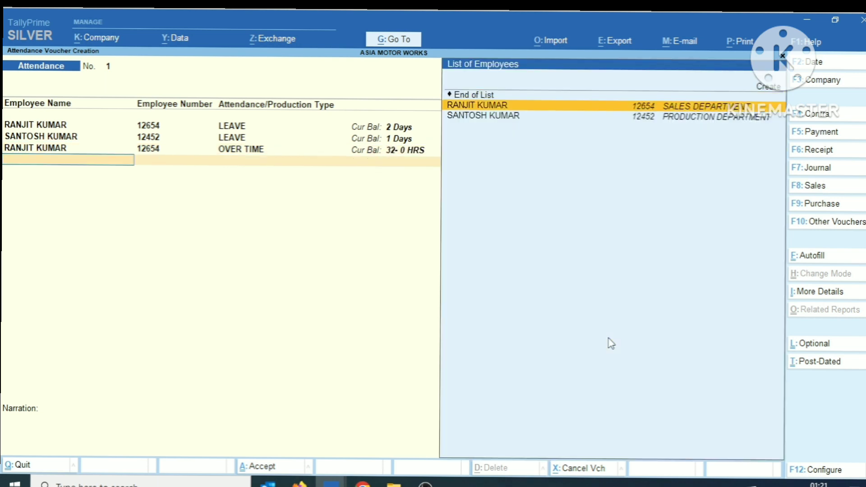
pyautogui.press('Return')
pyautogui.press('Down')
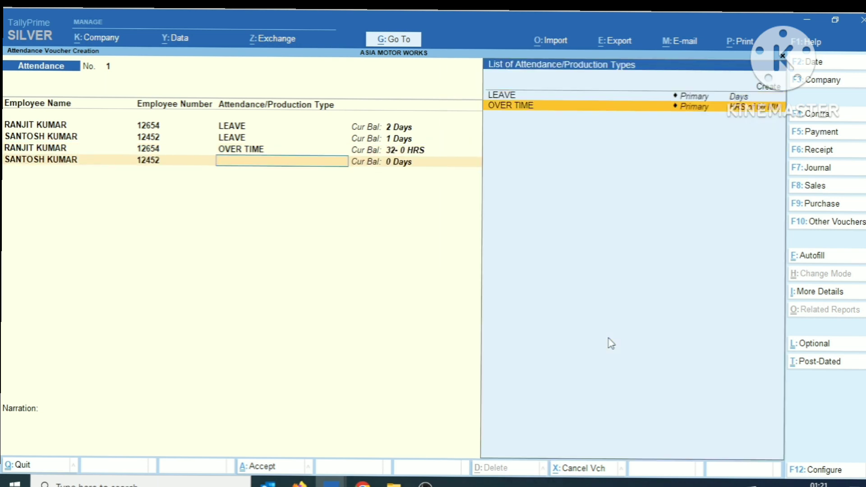
pyautogui.press('Return')
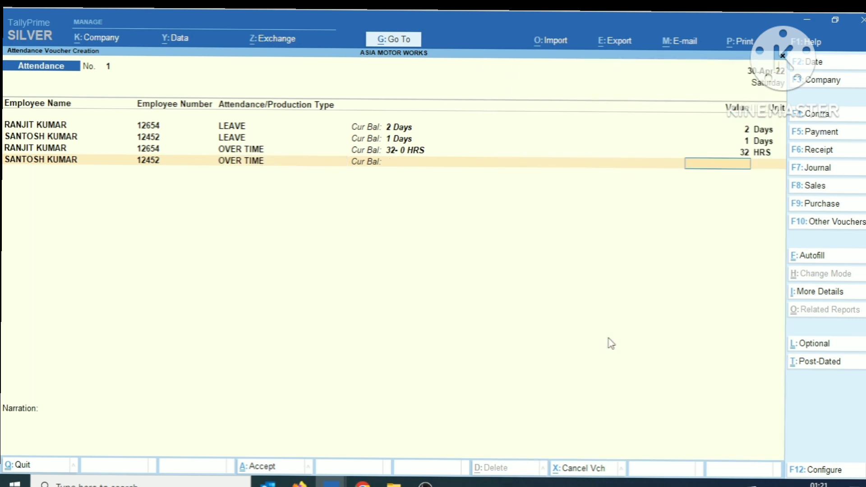
pyautogui.write('16')
pyautogui.press('Return')
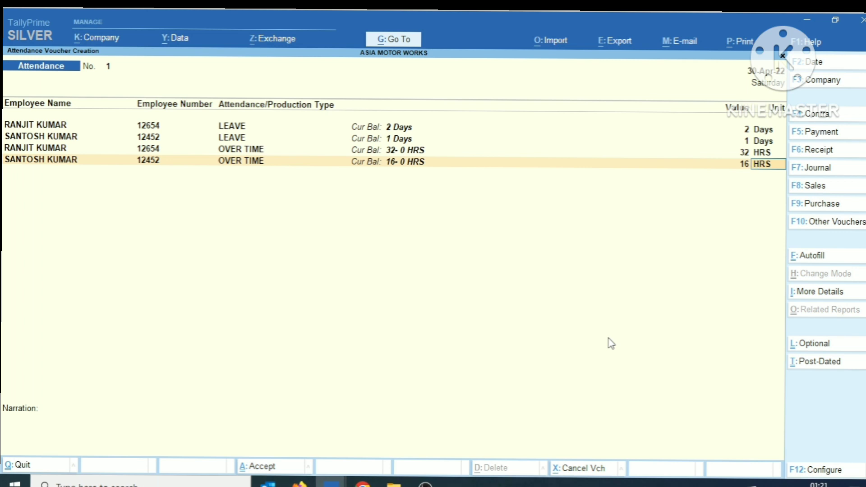
pyautogui.press('Return')
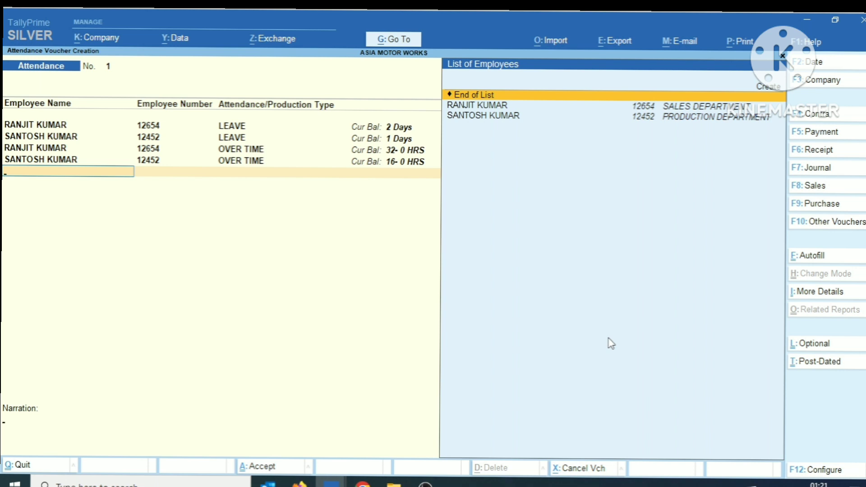
# - End the employee list, leave the narration blank, and save the attendance voucher
pyautogui.press('Return')
pyautogui.press('Return')
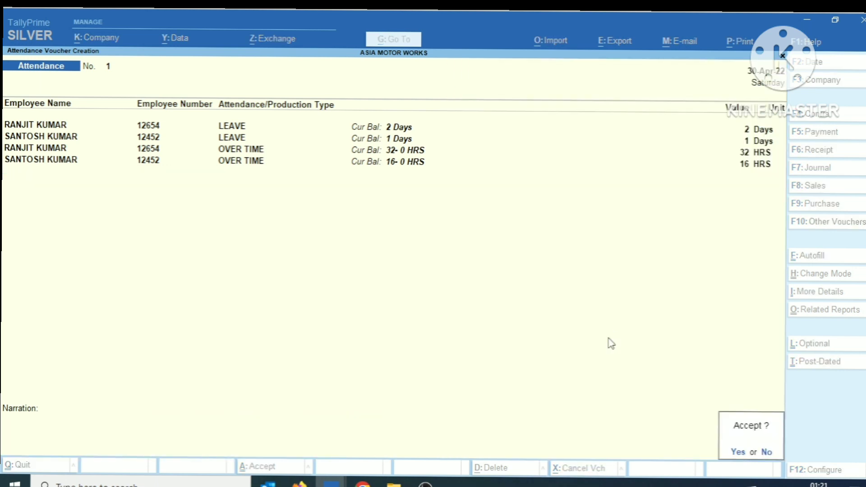
pyautogui.press('Return')
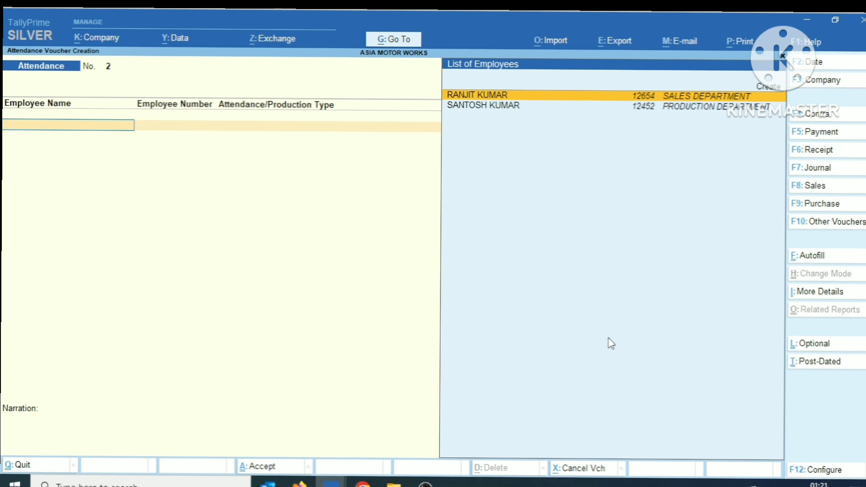
# - Start a payroll voucher and begin a Payroll Autofill with the User Defined process
pyautogui.press('ctrl')
pyautogui.hotkey('ctrl', 'F4')
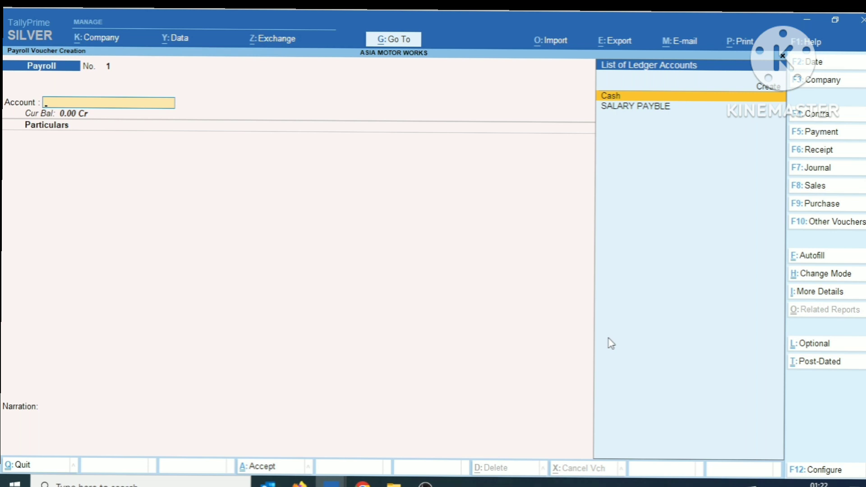
pyautogui.press('ctrl')
pyautogui.hotkey('ctrl', 'f')
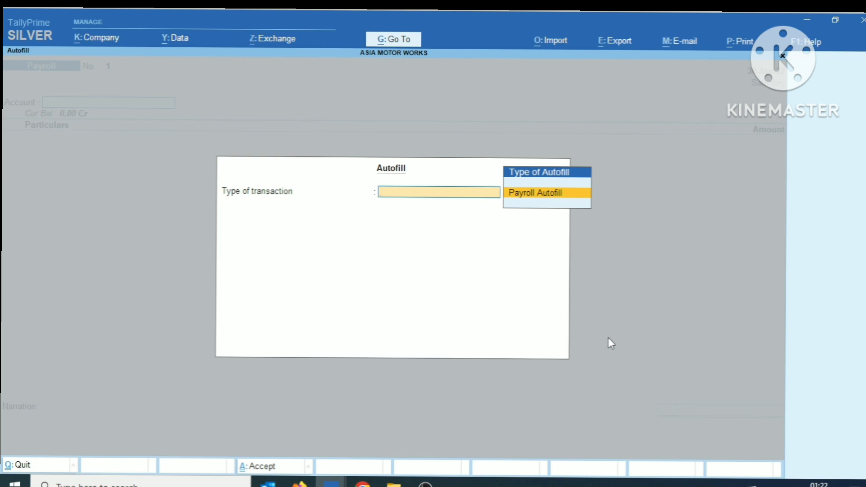
pyautogui.press('Return')
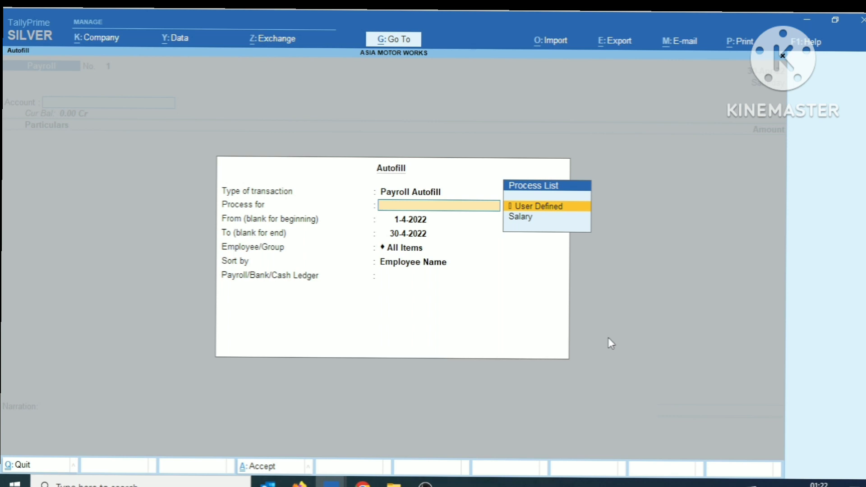
pyautogui.press('Down')
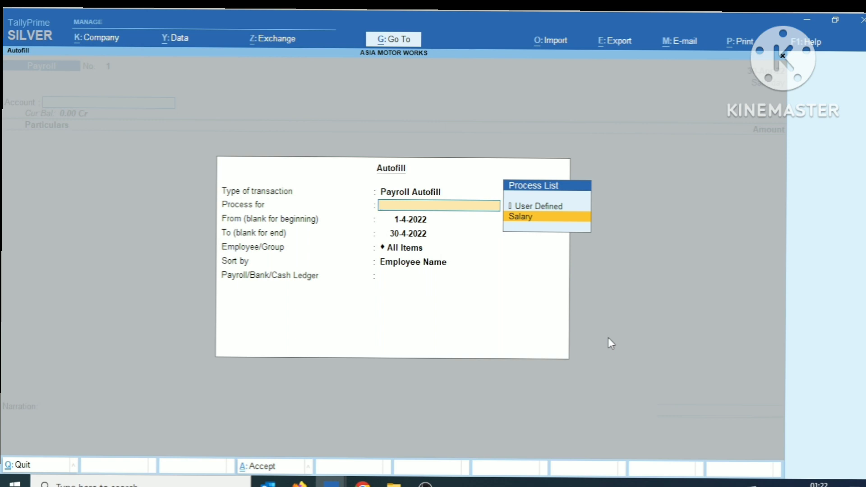
pyautogui.press('Up')
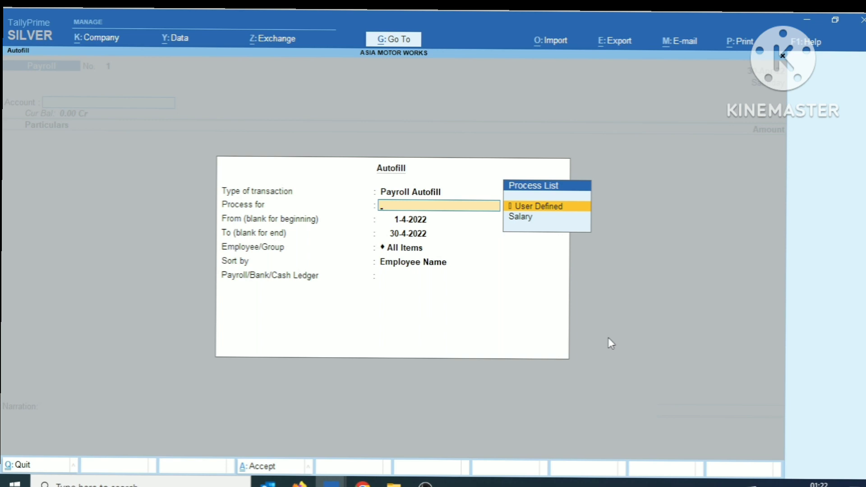
pyautogui.press('Return')
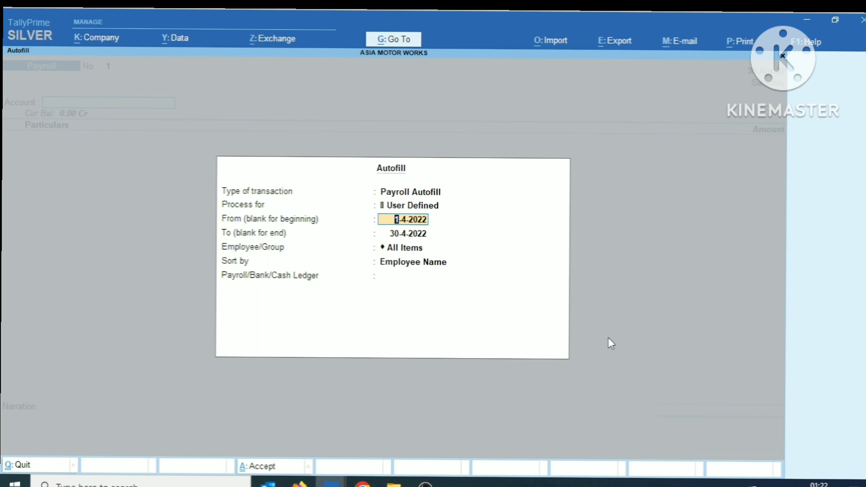
# - Fill the voucher for 1-4-2022 to 30-4-2022 with All Items, sorted by Employee Name, using the SALARY PAYBLE ledger
pyautogui.press('Return')
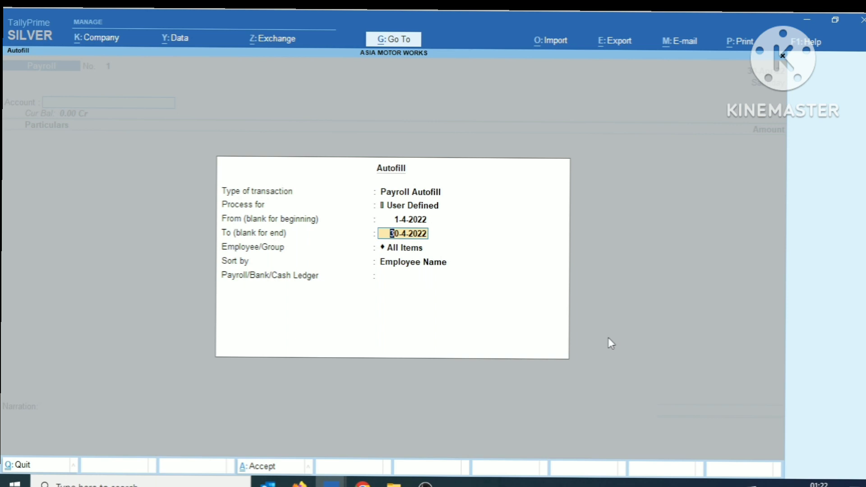
pyautogui.press('Return')
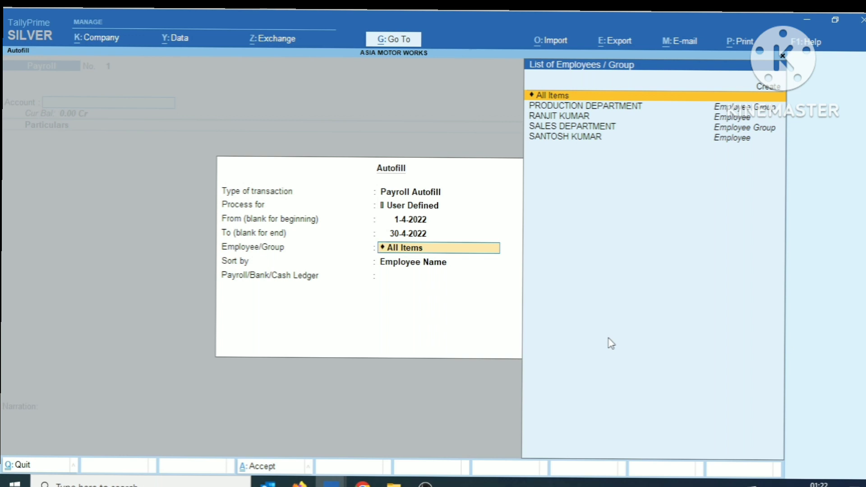
pyautogui.press('Return')
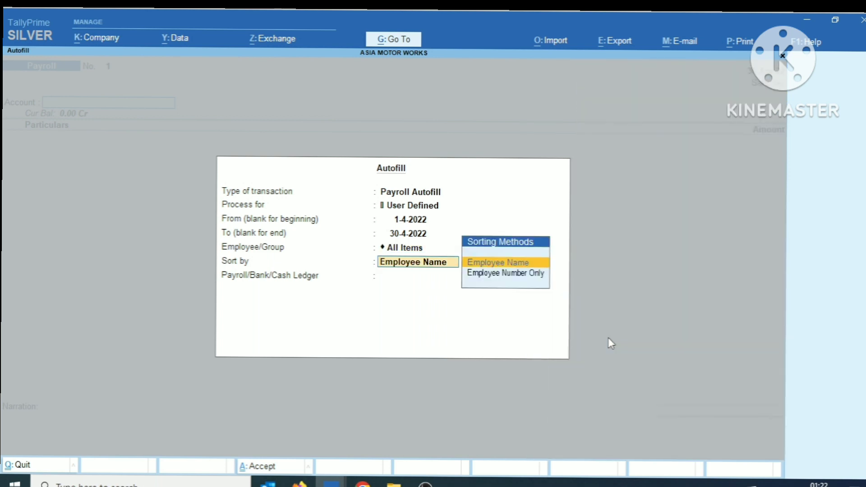
pyautogui.press('Return')
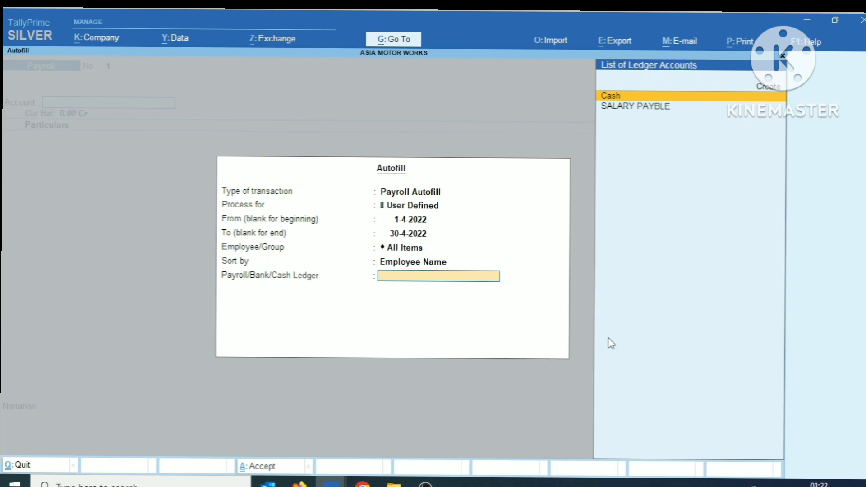
pyautogui.press('Down')
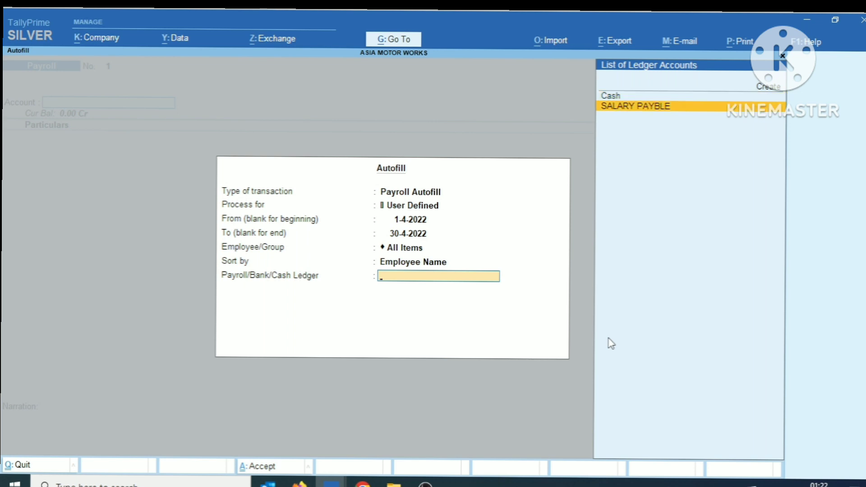
pyautogui.press('Return')
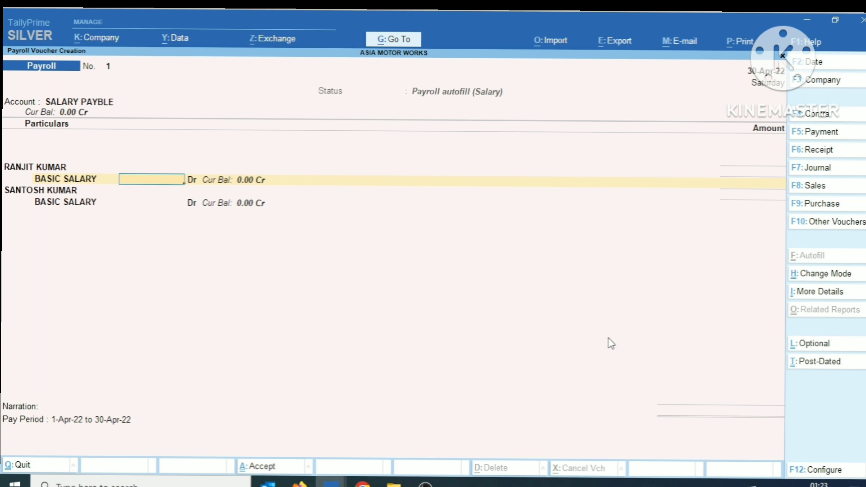
# - Enter a BASIC SALARY of 18,000 for the SALES DEPARTMENT employee in the payroll voucher
pyautogui.write('150')
pyautogui.press('BackSpace')
pyautogui.press('BackSpace')
pyautogui.press('BackSpace')
pyautogui.write('18000')
pyautogui.press('Return')
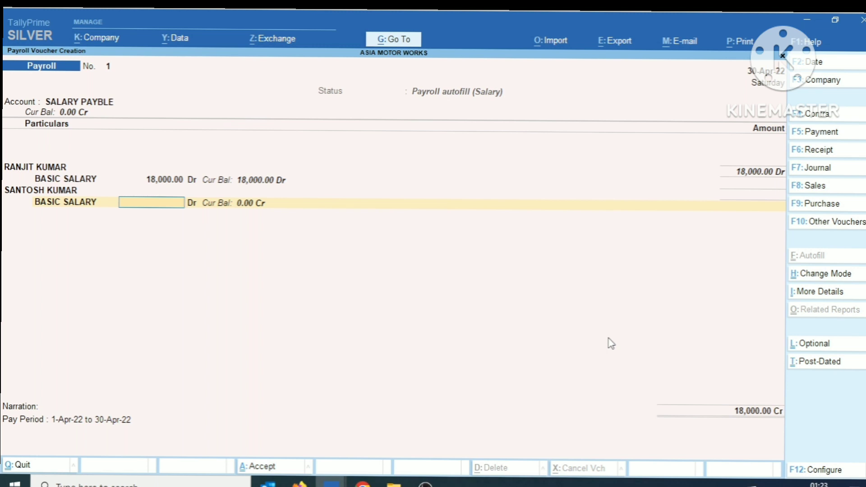
# - Enter a BASIC SALARY of 15,000 for the PRODUCTION DEPARTMENT employee and save the payroll voucher
pyautogui.write('15000')
pyautogui.press('Return')
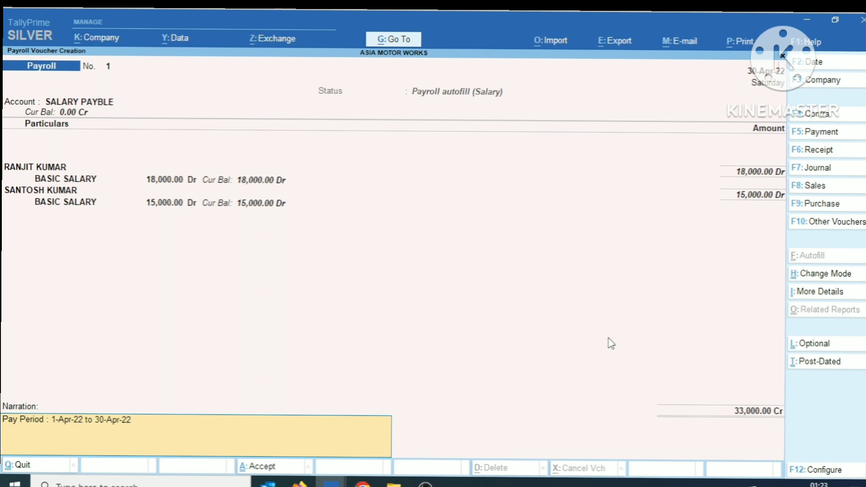
pyautogui.press('Return')
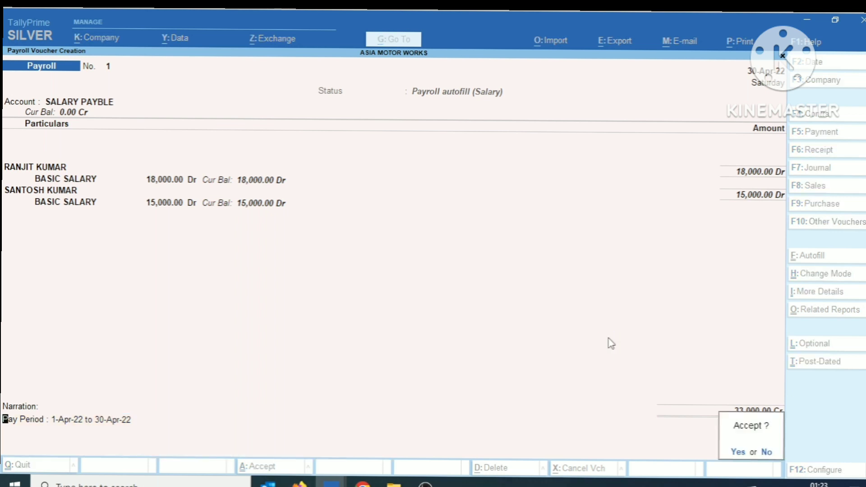
pyautogui.press('Return')
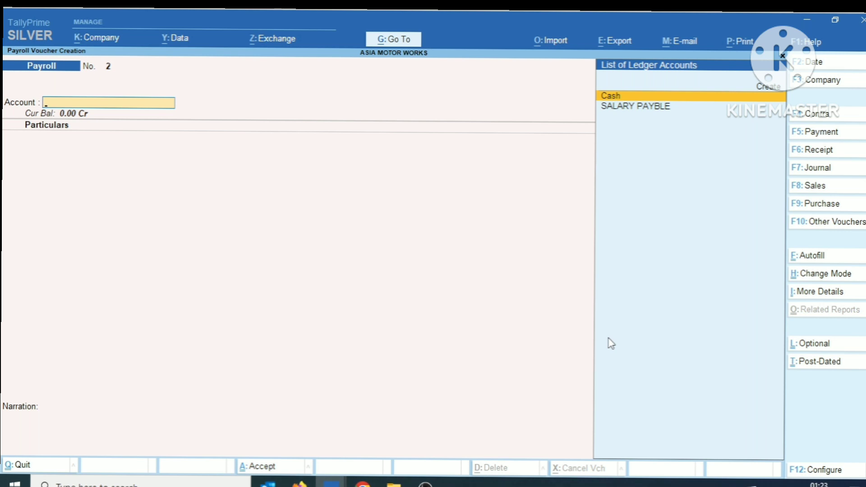
# - Stay in payroll voucher entry and begin a Payroll Autofill with the Salary process for voucher 2
pyautogui.press('Escape')
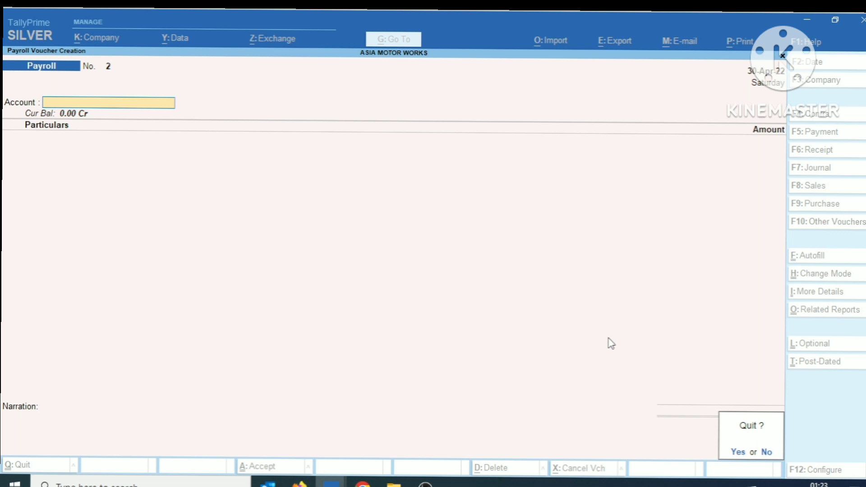
pyautogui.press('n')
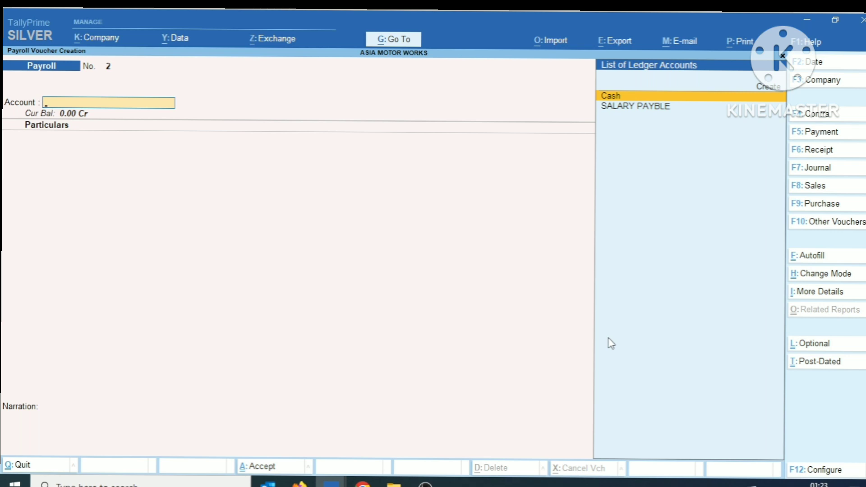
pyautogui.hotkey('ctrl', 'f')
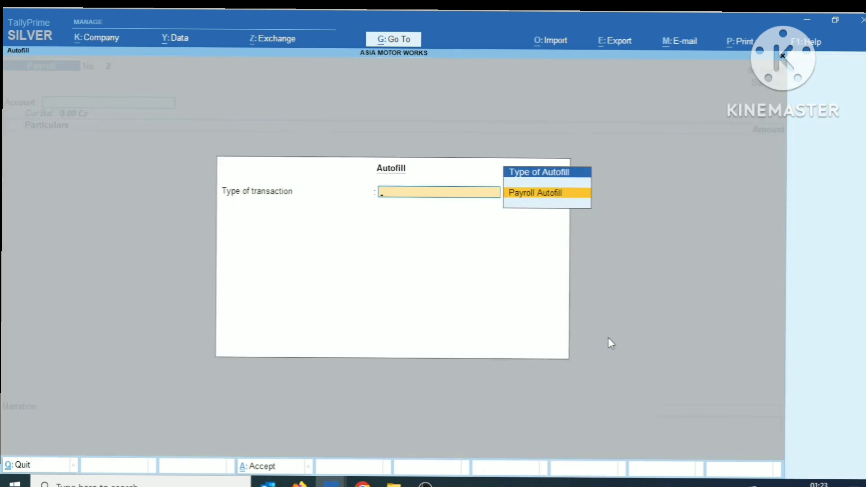
pyautogui.press('Return')
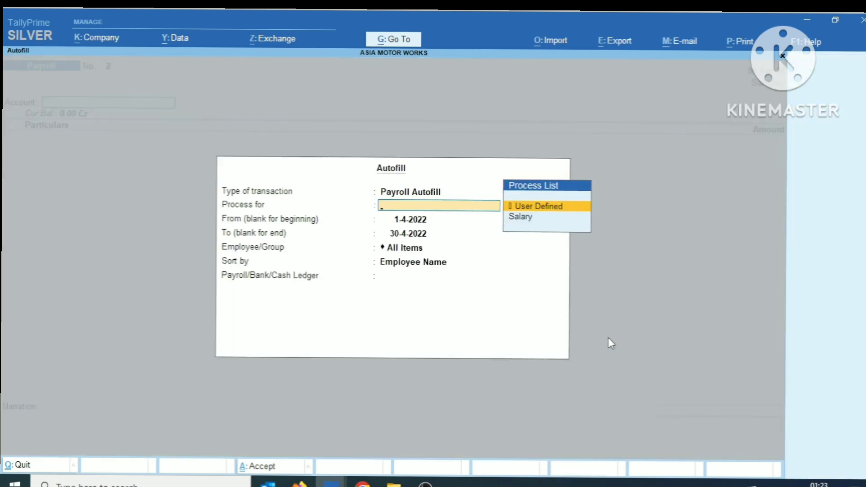
pyautogui.press('Down')
pyautogui.press('Return')
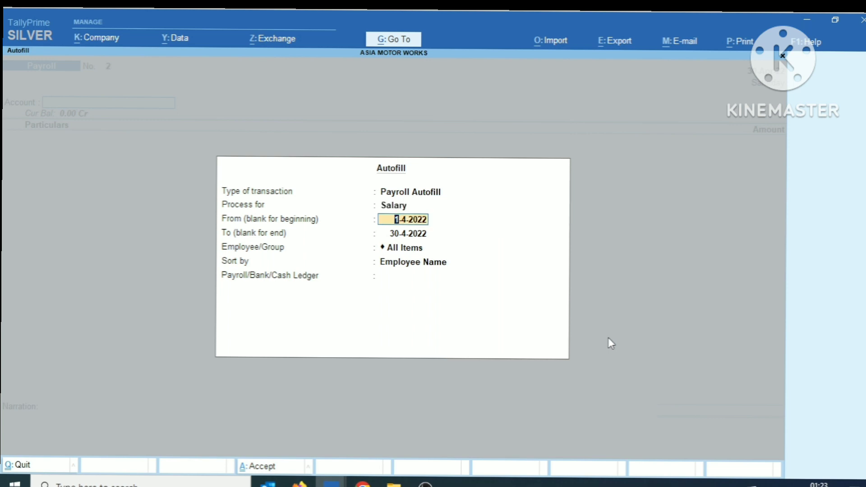
# - Autofill salaries for 1-4-2022 to 30-4-2022 with All Items, sorted by Employee Name, against the SALARY PAYBLE ledger
pyautogui.press('Return')
pyautogui.press('Return')
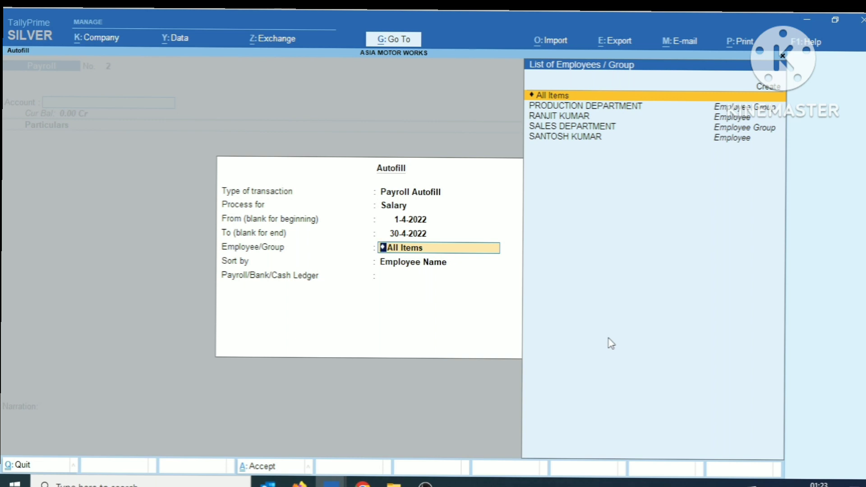
pyautogui.press('Return')
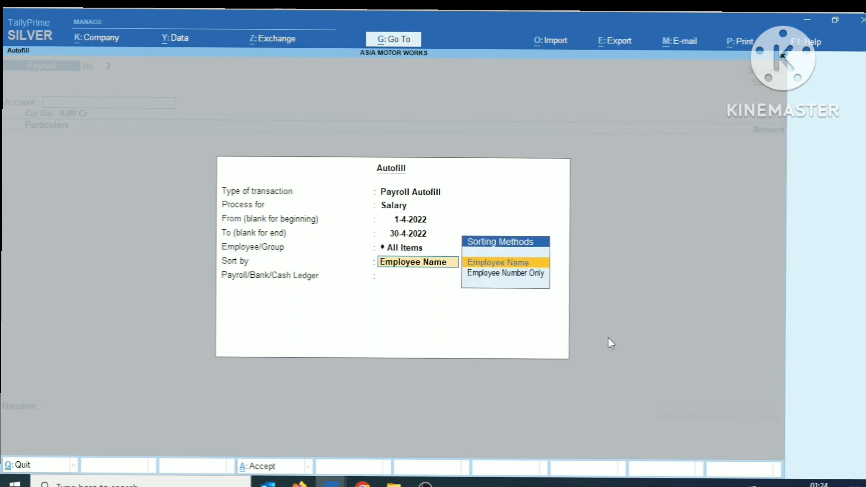
pyautogui.press('Return')
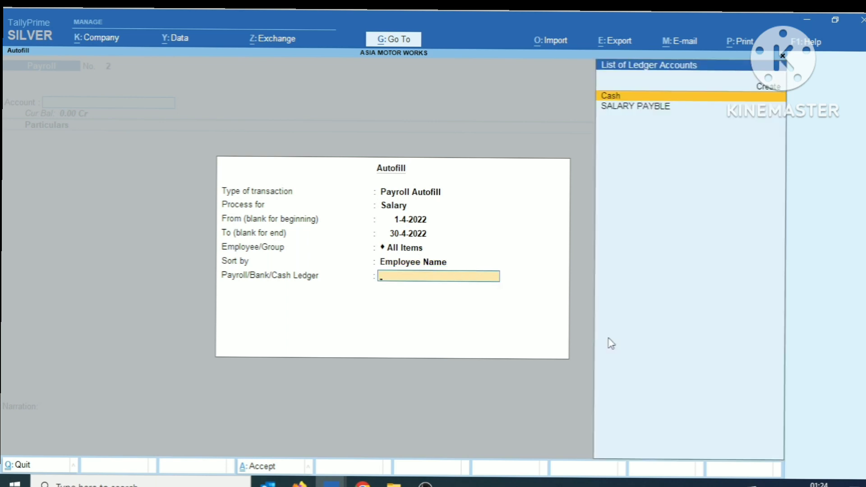
pyautogui.press('Down')
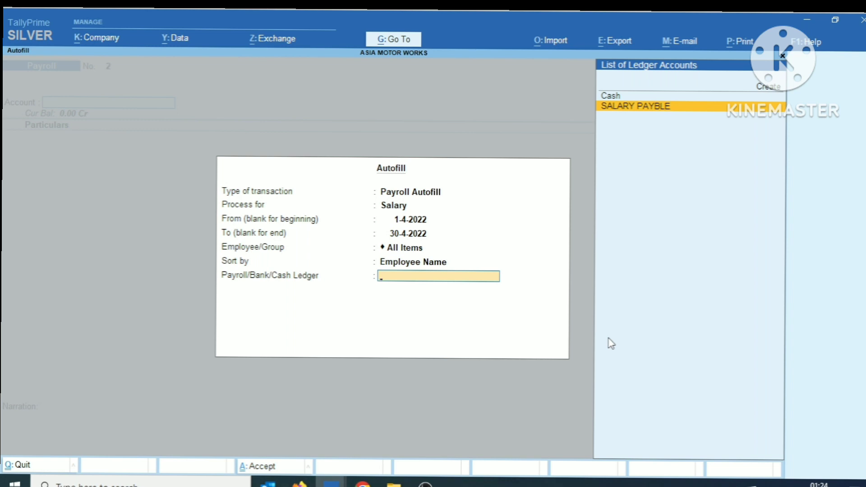
pyautogui.press('Return')
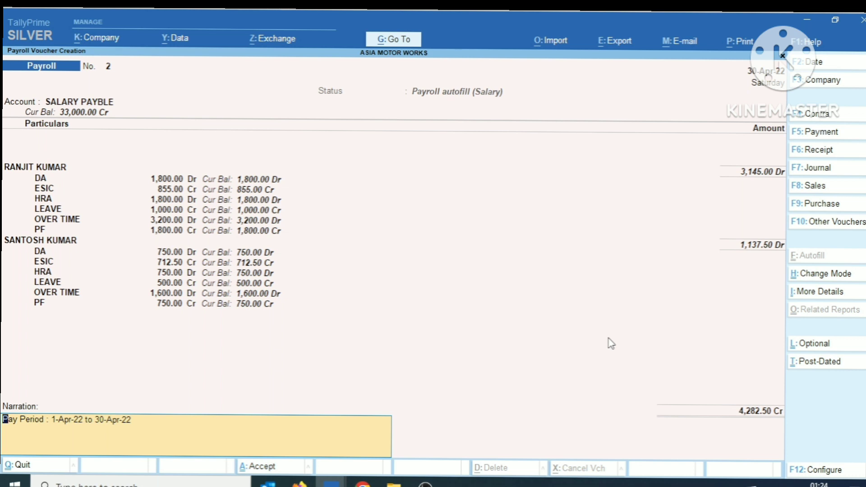
# - Save the autofilled salary voucher with its pay period narration and return to the Gateway of Tally
pyautogui.hotkey('ctrl', 'a')
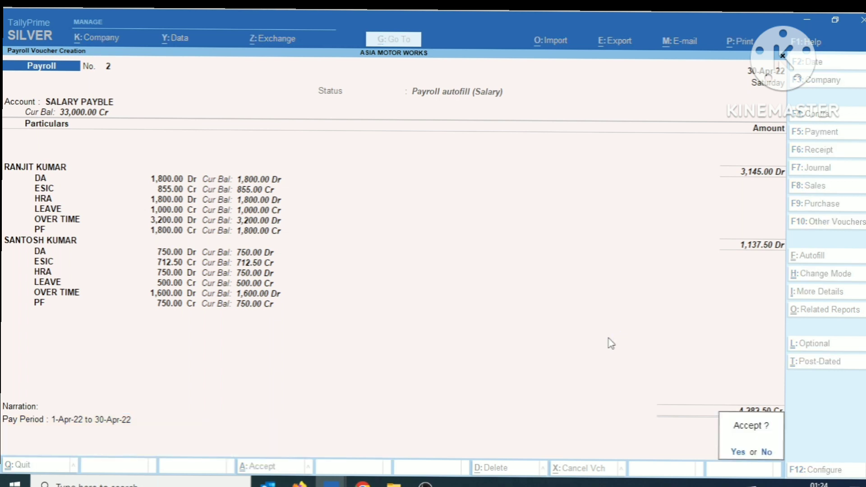
pyautogui.press('Return')
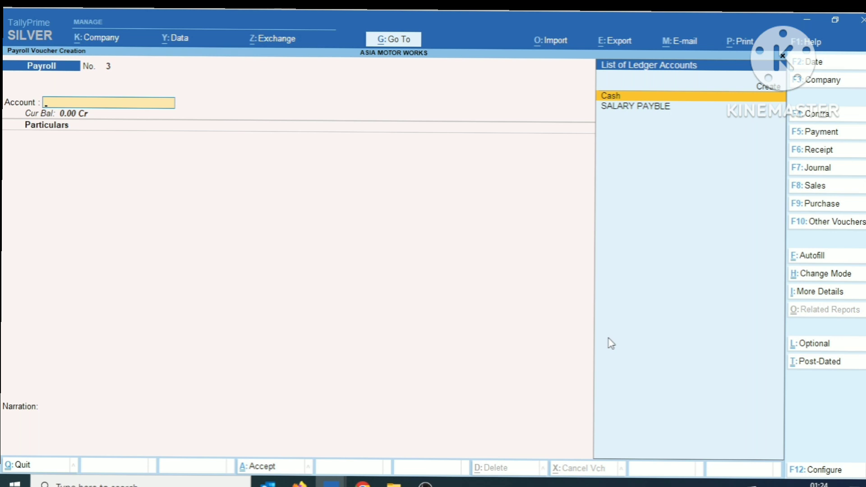
pyautogui.press('Escape')
pyautogui.press('Return')
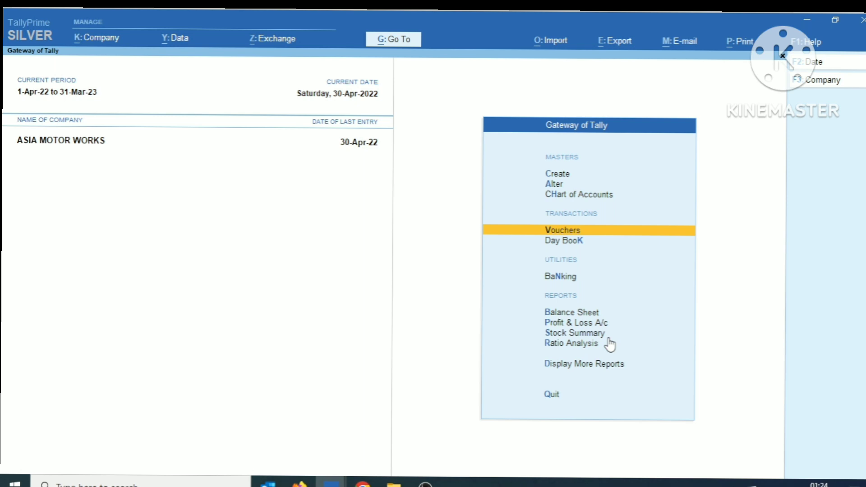
# - Open the Payroll Reports list from the additional reports
pyautogui.press('Down')
pyautogui.press('Down')
pyautogui.press('Down')
pyautogui.press('Down')
pyautogui.press('Down')
pyautogui.press('Down')
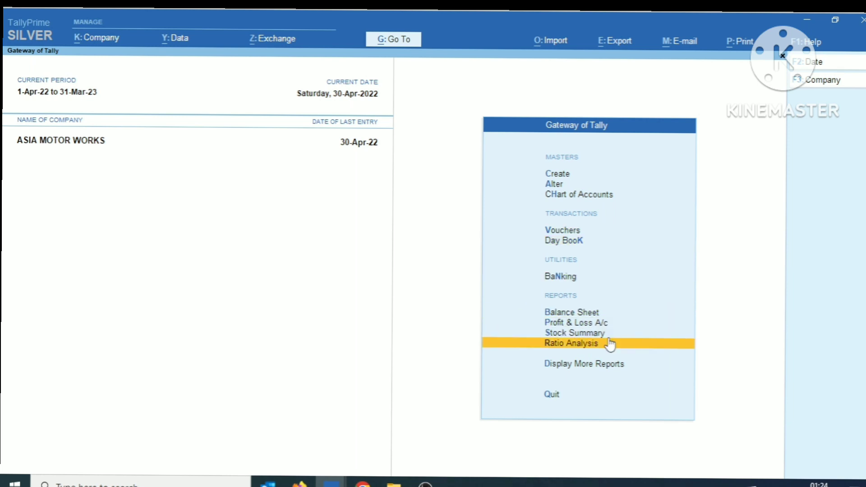
pyautogui.press('Down')
pyautogui.press('Return')
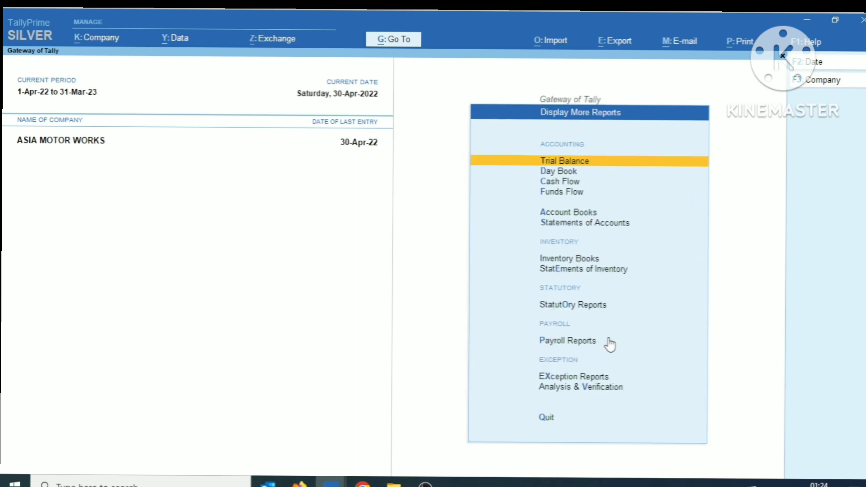
pyautogui.press('Down')
pyautogui.press('Down')
pyautogui.press('Down')
pyautogui.press('Down')
pyautogui.press('Down')
pyautogui.press('Down')
pyautogui.press('Down')
pyautogui.press('Down')
pyautogui.press('Down')
pyautogui.press('Down')
pyautogui.press('Down')
pyautogui.press('Down')
pyautogui.press('Up')
pyautogui.press('Up')
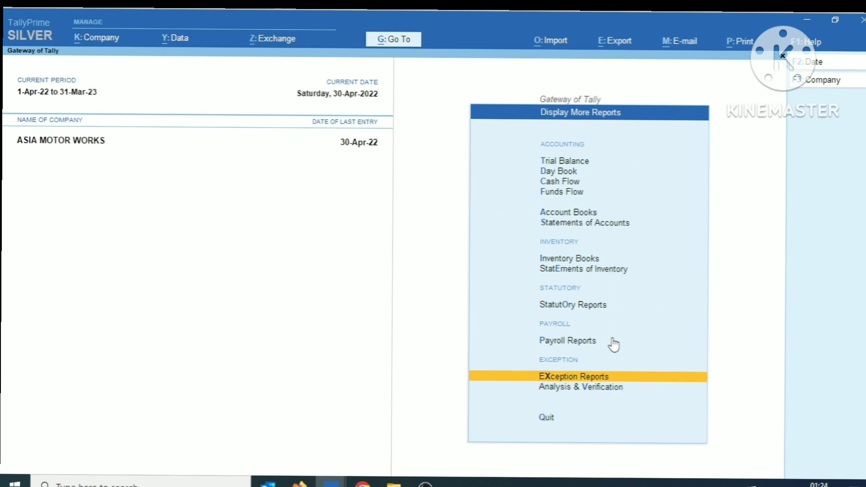
pyautogui.press('Up')
pyautogui.press('Up')
pyautogui.press('Down')
pyautogui.click(610, 343)
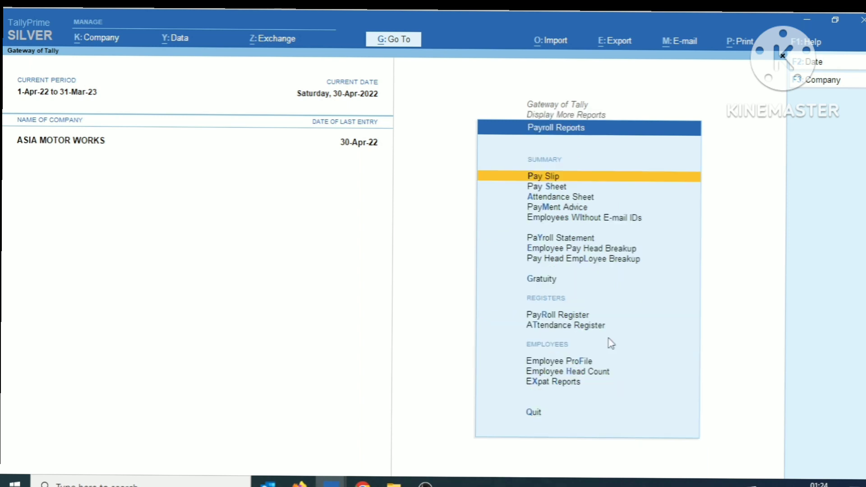
# - Open the Pay Slip report for the individual employee listed between the PRODUCTION DEPARTMENT and SALES DEPARTMENT groups
pyautogui.press('Return')
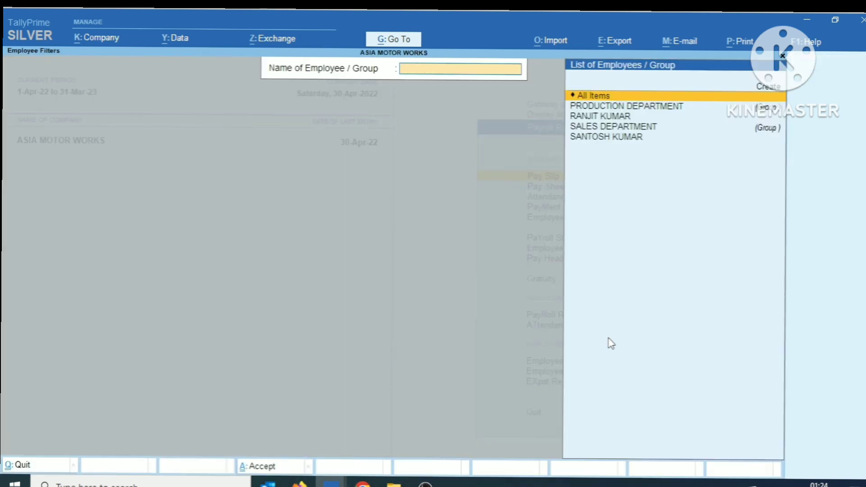
pyautogui.press('Down')
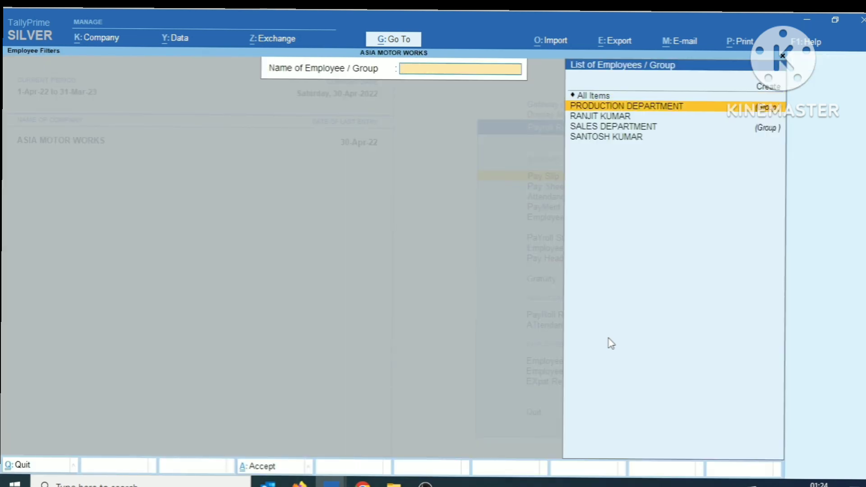
pyautogui.press('Down')
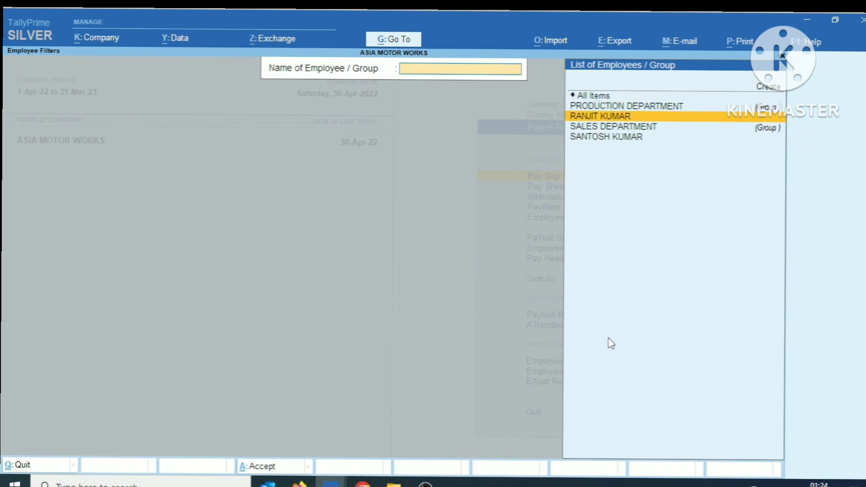
pyautogui.press('Down')
pyautogui.press('Down')
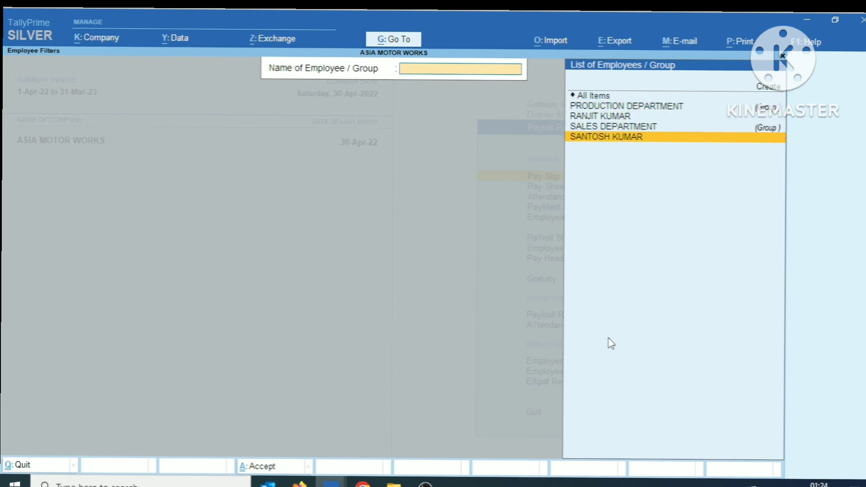
pyautogui.press('Up')
pyautogui.press('Up')
pyautogui.press('Return')
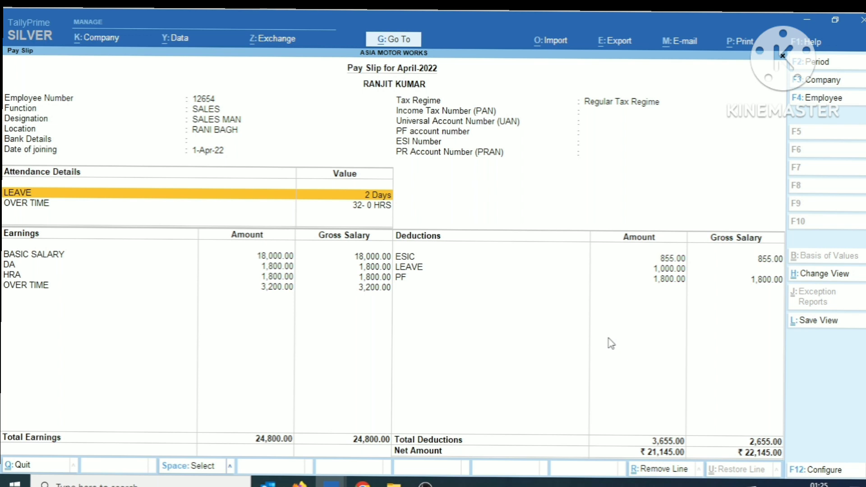
# - Preview the current pay slip for printing and enlarge the preview to examine its attendance, earnings, deductions and net amount
pyautogui.press('alt')
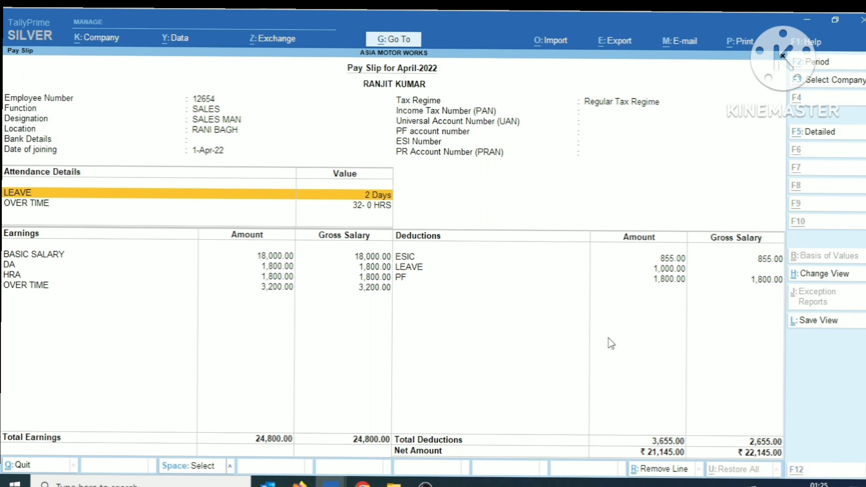
pyautogui.hotkey('alt', 'p')
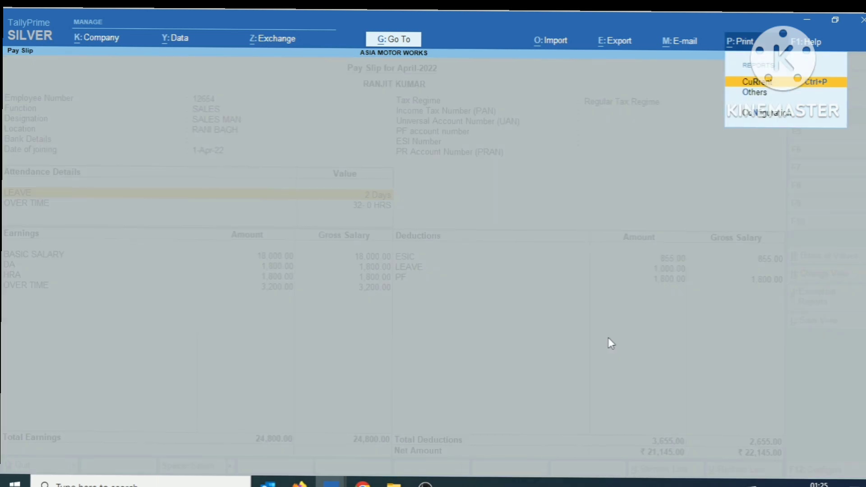
pyautogui.press('Return')
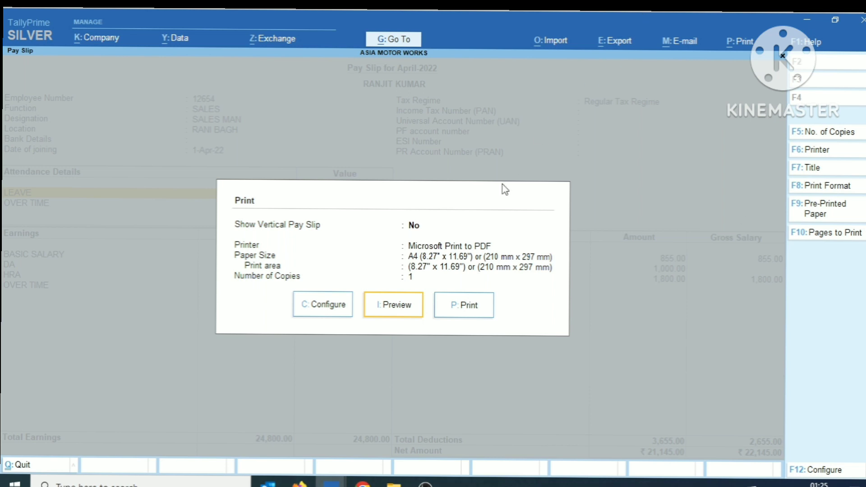
pyautogui.click(404, 305)
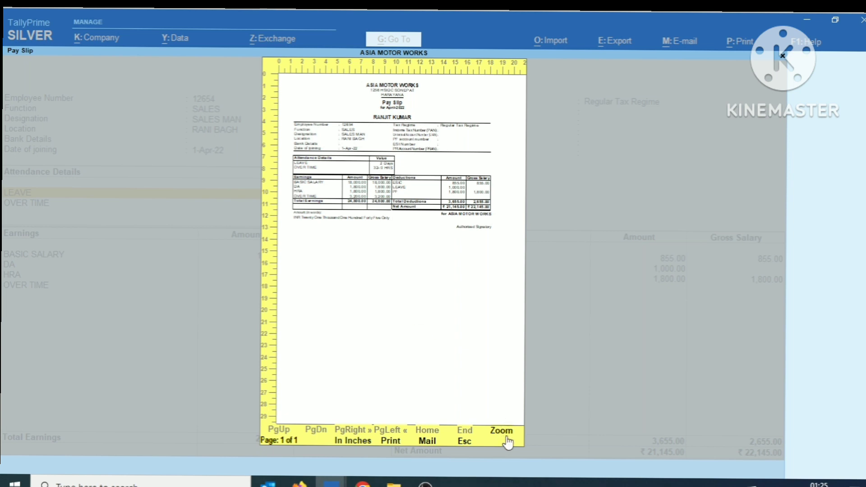
pyautogui.click(507, 437)
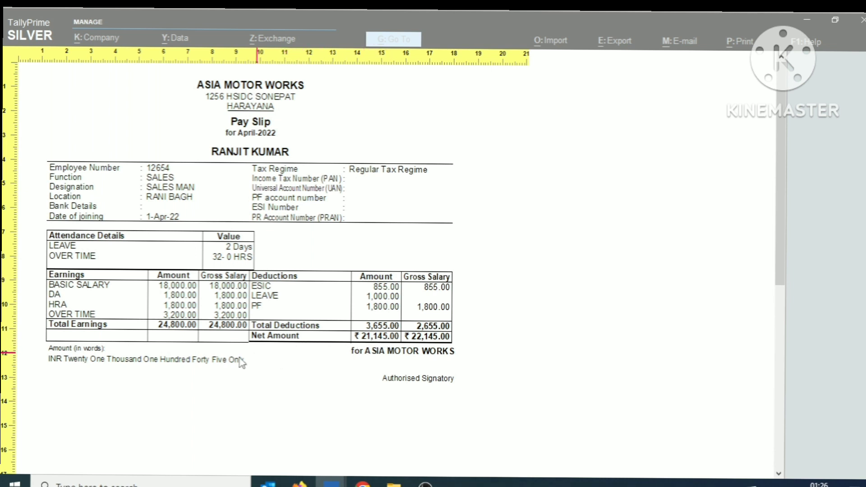
pyautogui.scroll(-1, 245, 343)
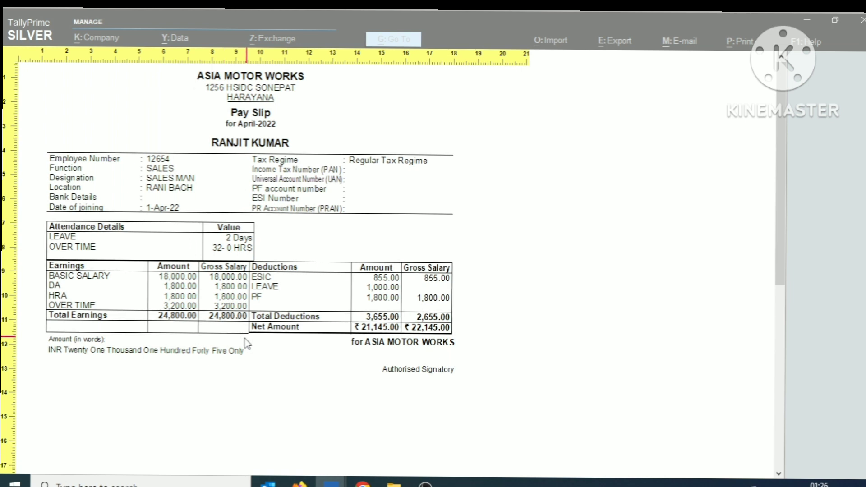
pyautogui.scroll(1, 253, 341)
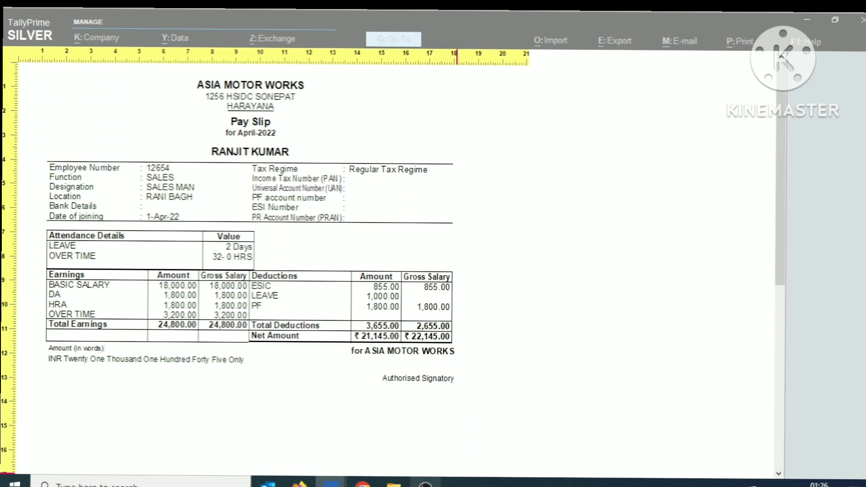
pyautogui.moveTo(426, 484)
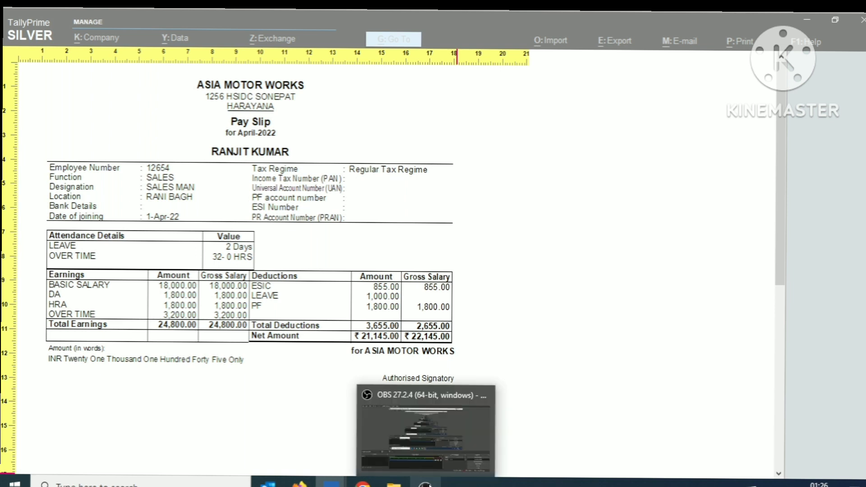